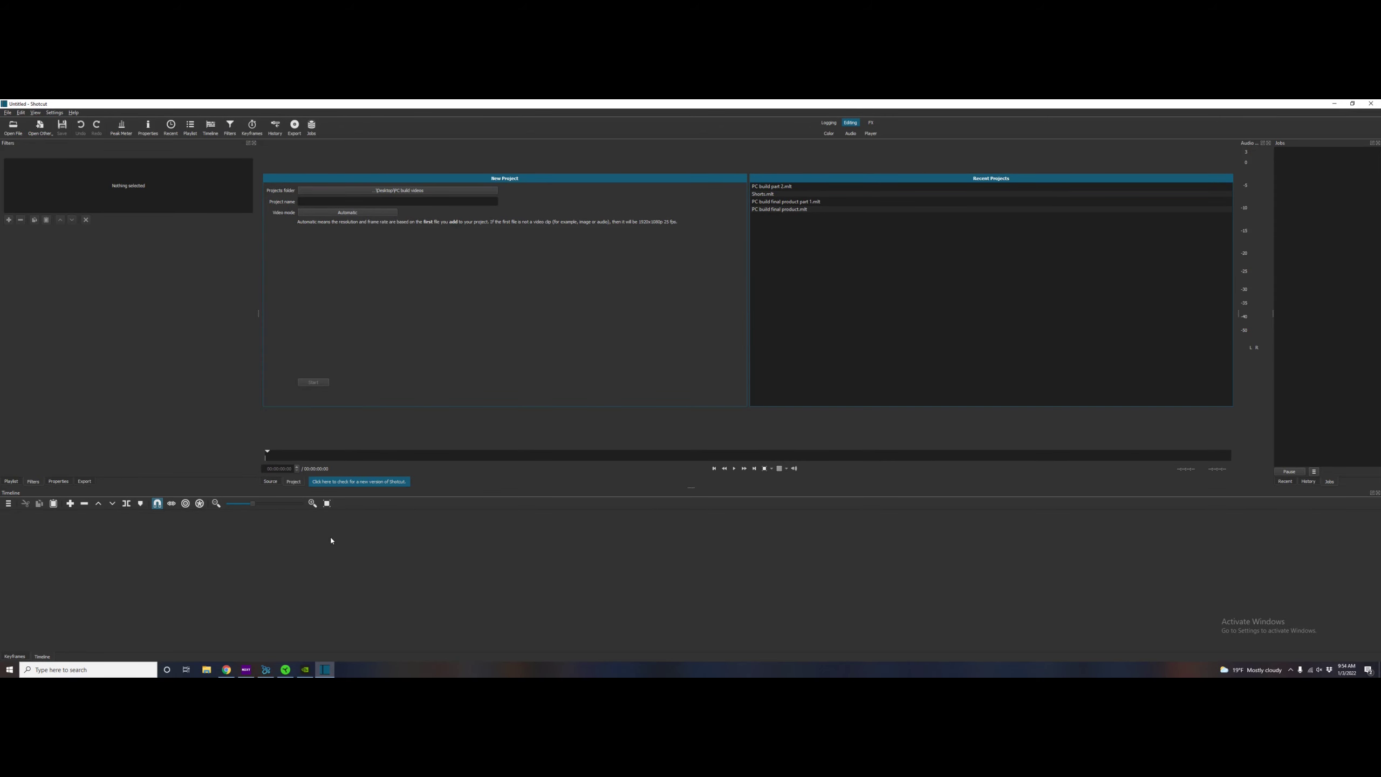
Open the recent project "PC build part 2.mlt" and bring the editor in front of the NZXT CAM window.
{"action": "double_click", "coordinate": [772, 185]}
{"action": "left_click", "coordinate": [747, 394]}
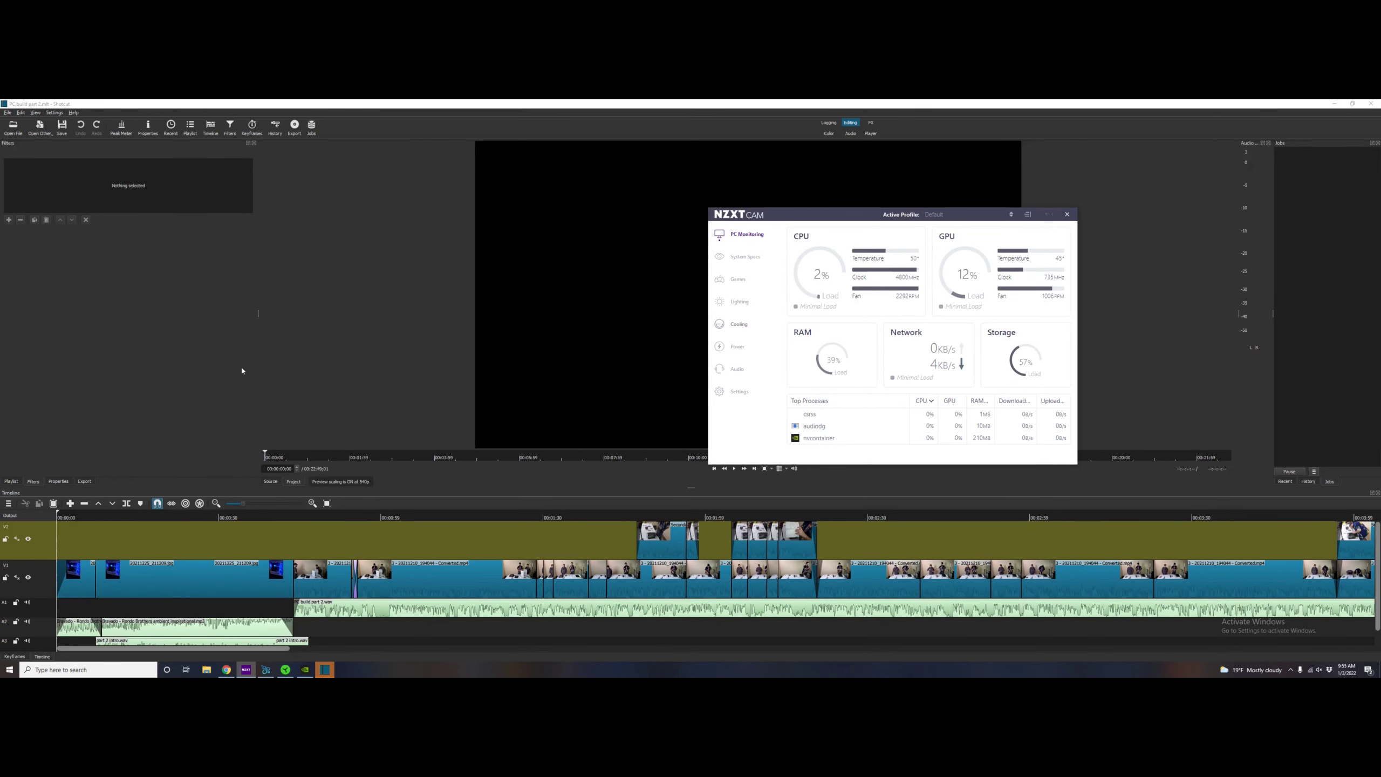
{"action": "left_click", "coordinate": [201, 364]}
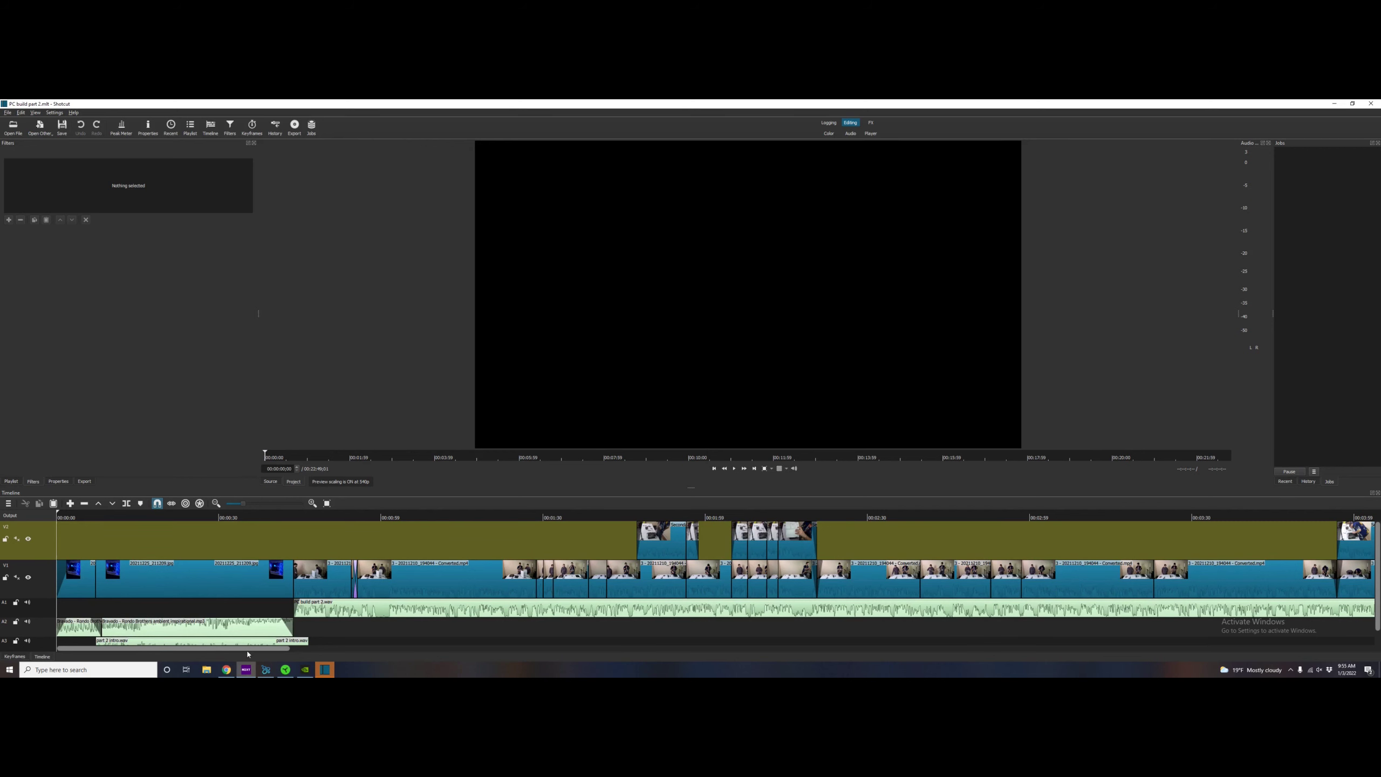
Show the advanced export settings and select the custom Youtube 60fps preset.
{"action": "left_click", "coordinate": [84, 481]}
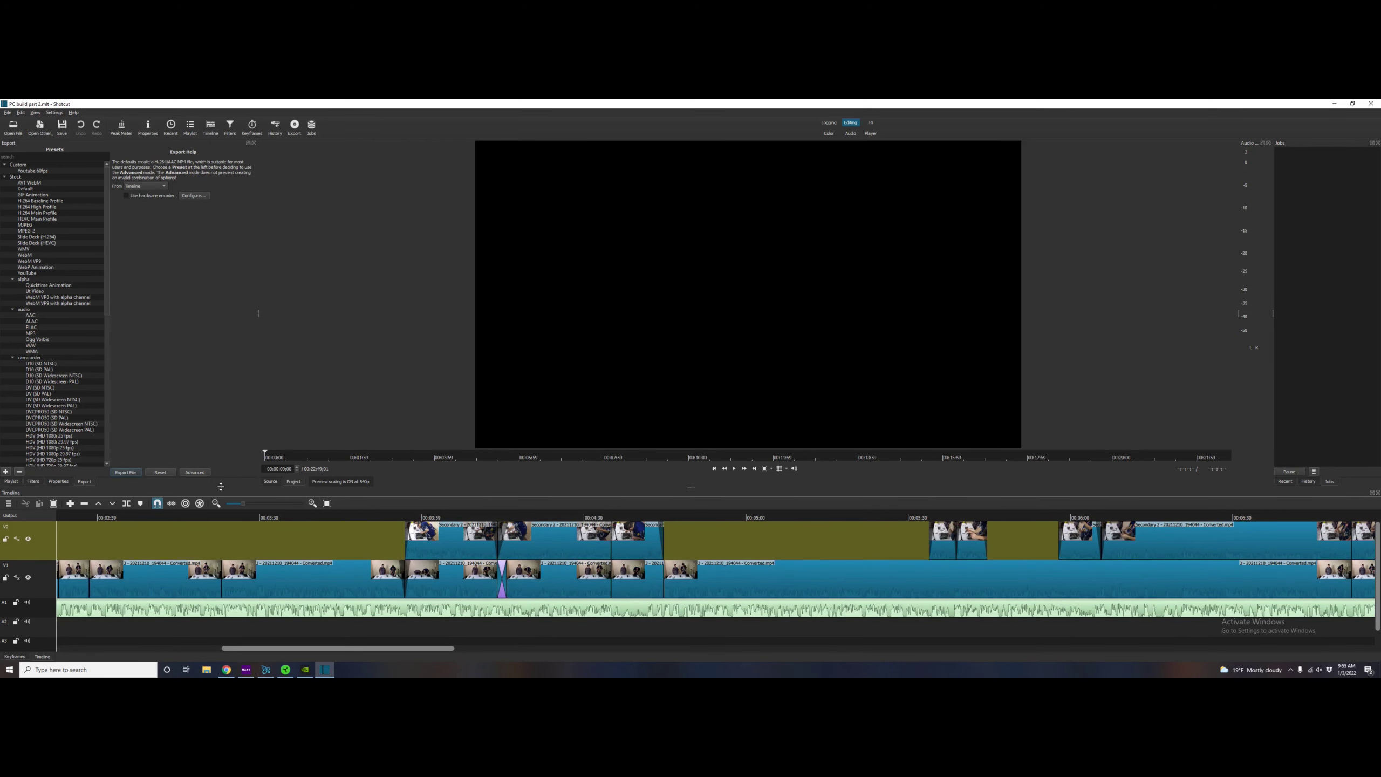
{"action": "left_click", "coordinate": [195, 472]}
{"action": "scroll", "coordinate": [403, 648], "scroll_direction": "right", "scroll_amount": 5}
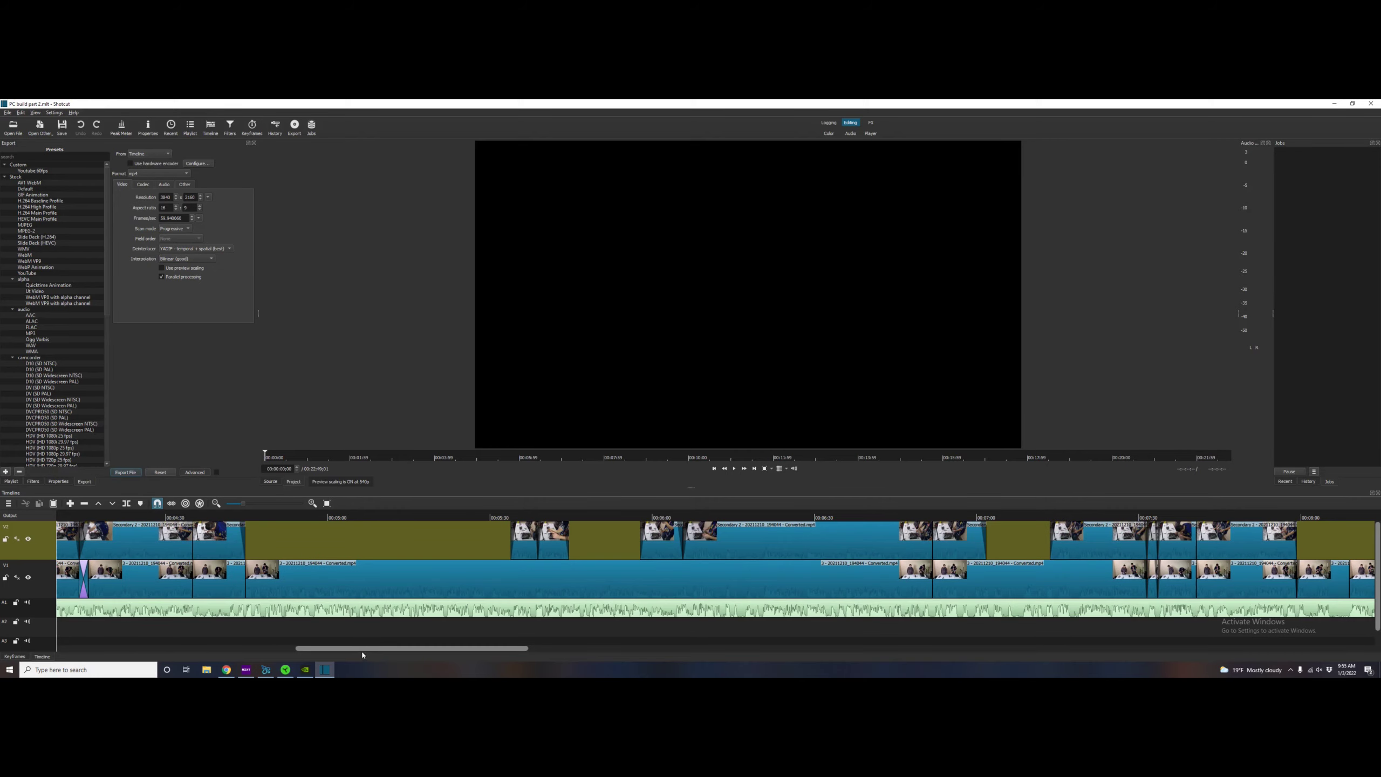
{"action": "scroll", "coordinate": [408, 647], "scroll_direction": "left", "scroll_amount": 18}
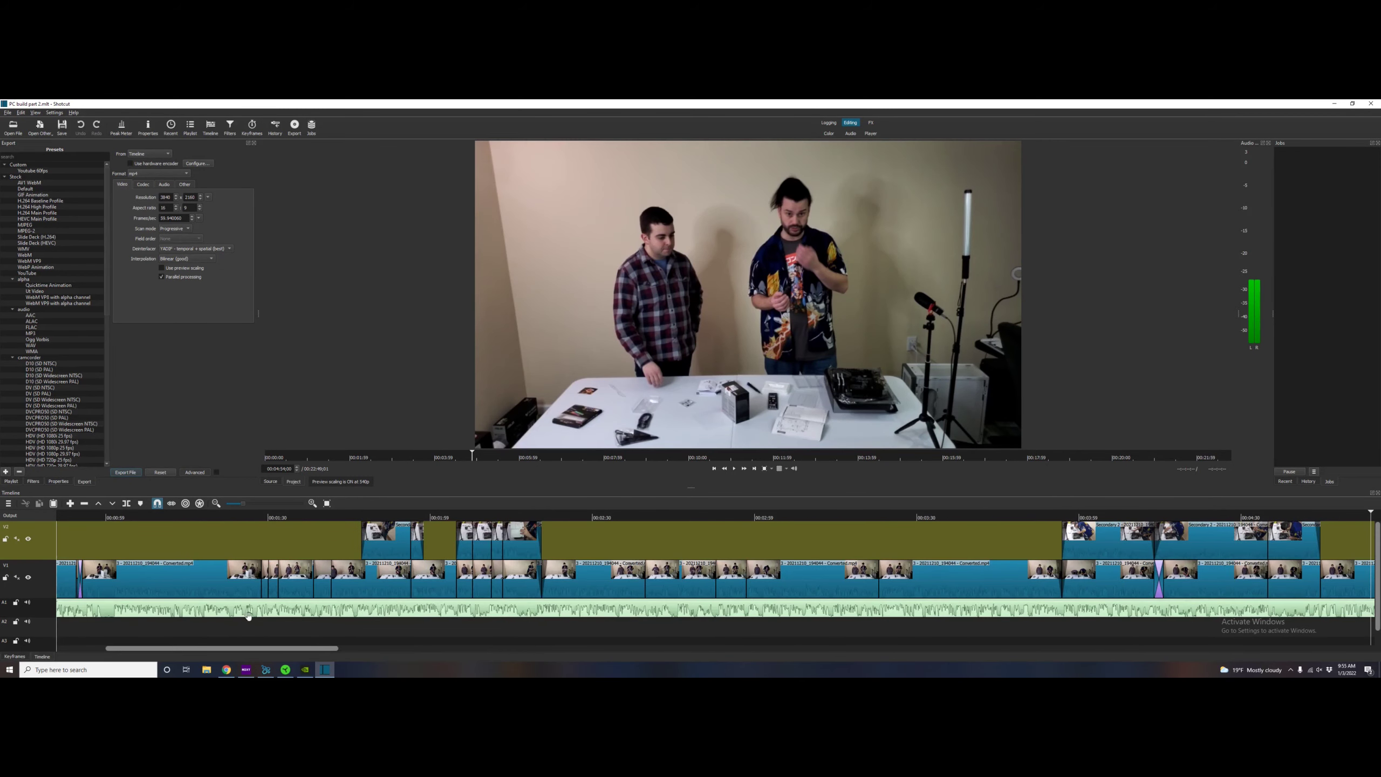
{"action": "left_click", "coordinate": [143, 185]}
{"action": "left_click", "coordinate": [32, 171]}
{"action": "left_click", "coordinate": [120, 185]}
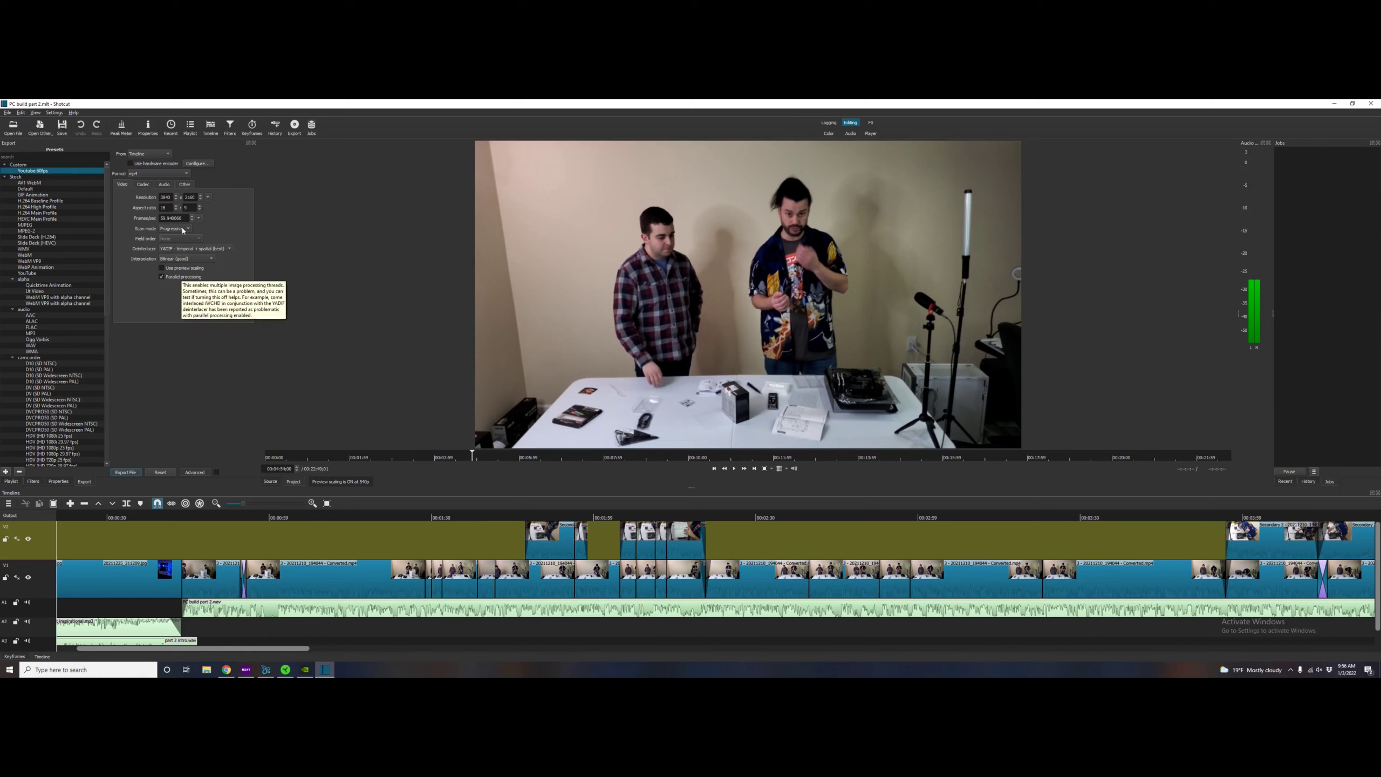
Review the export's codec, audio, other and video options and the hardware encoder configuration.
{"action": "left_click", "coordinate": [142, 184]}
{"action": "left_click", "coordinate": [163, 184]}
{"action": "left_click", "coordinate": [185, 184]}
{"action": "left_click", "coordinate": [122, 184]}
{"action": "left_click", "coordinate": [196, 163]}
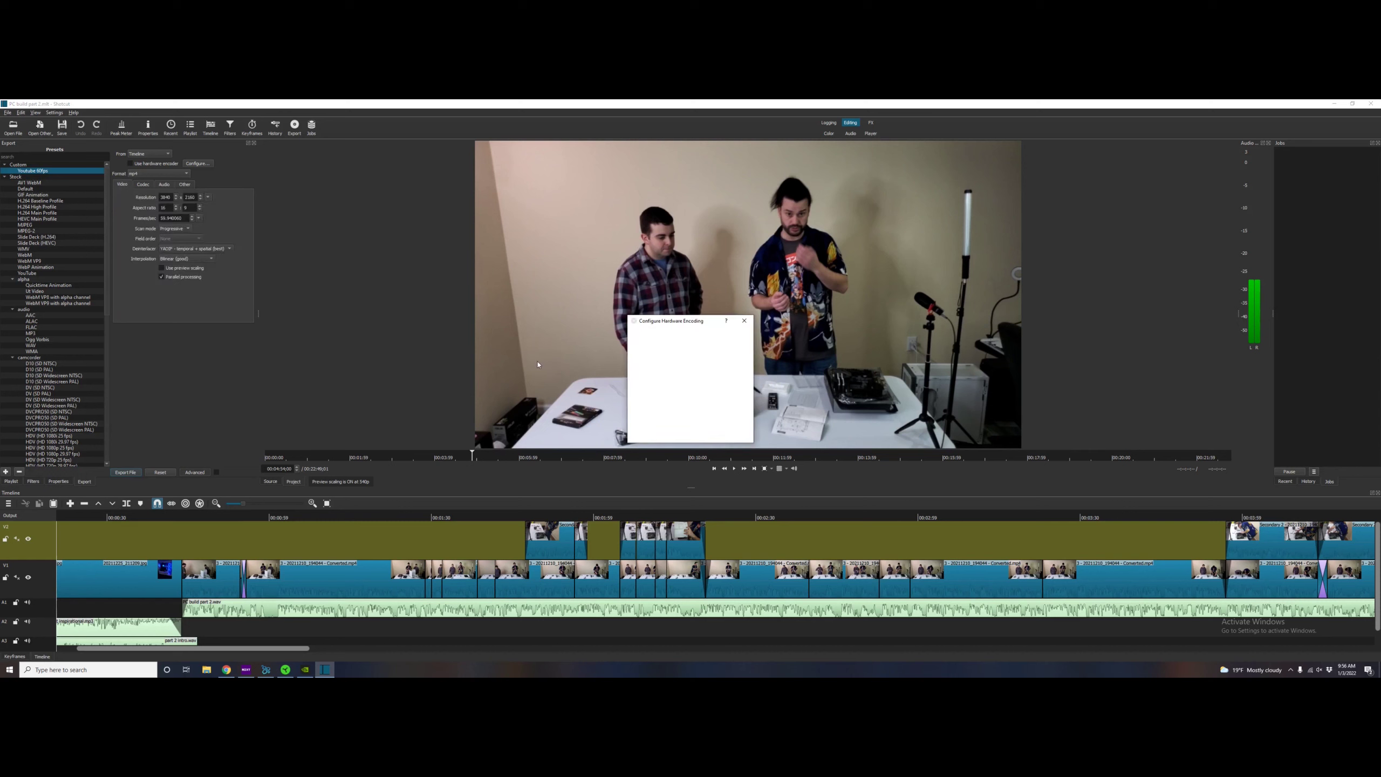
{"action": "left_click", "coordinate": [632, 440]}
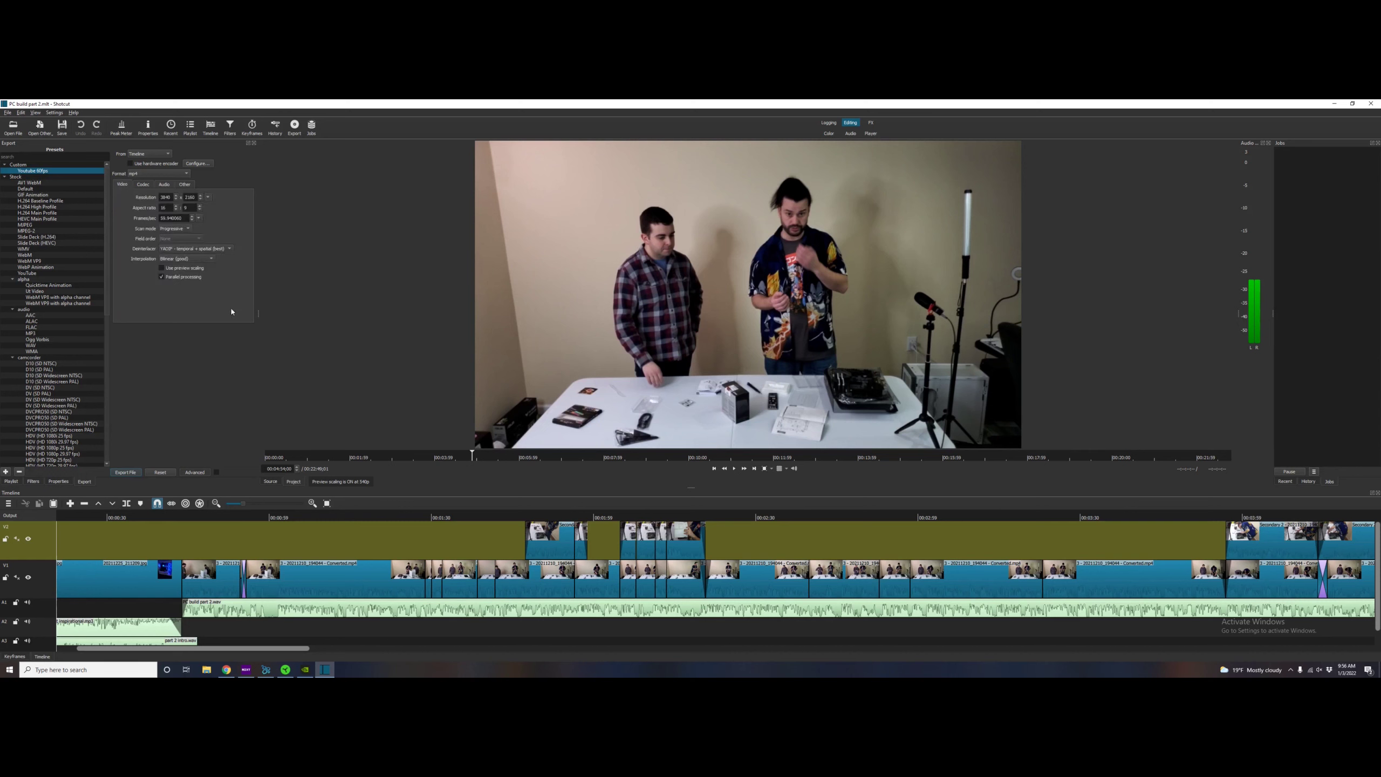
Export the timeline as a new version of "PC build part 2", ending the file name with "only experiment".
{"action": "left_click", "coordinate": [125, 472]}
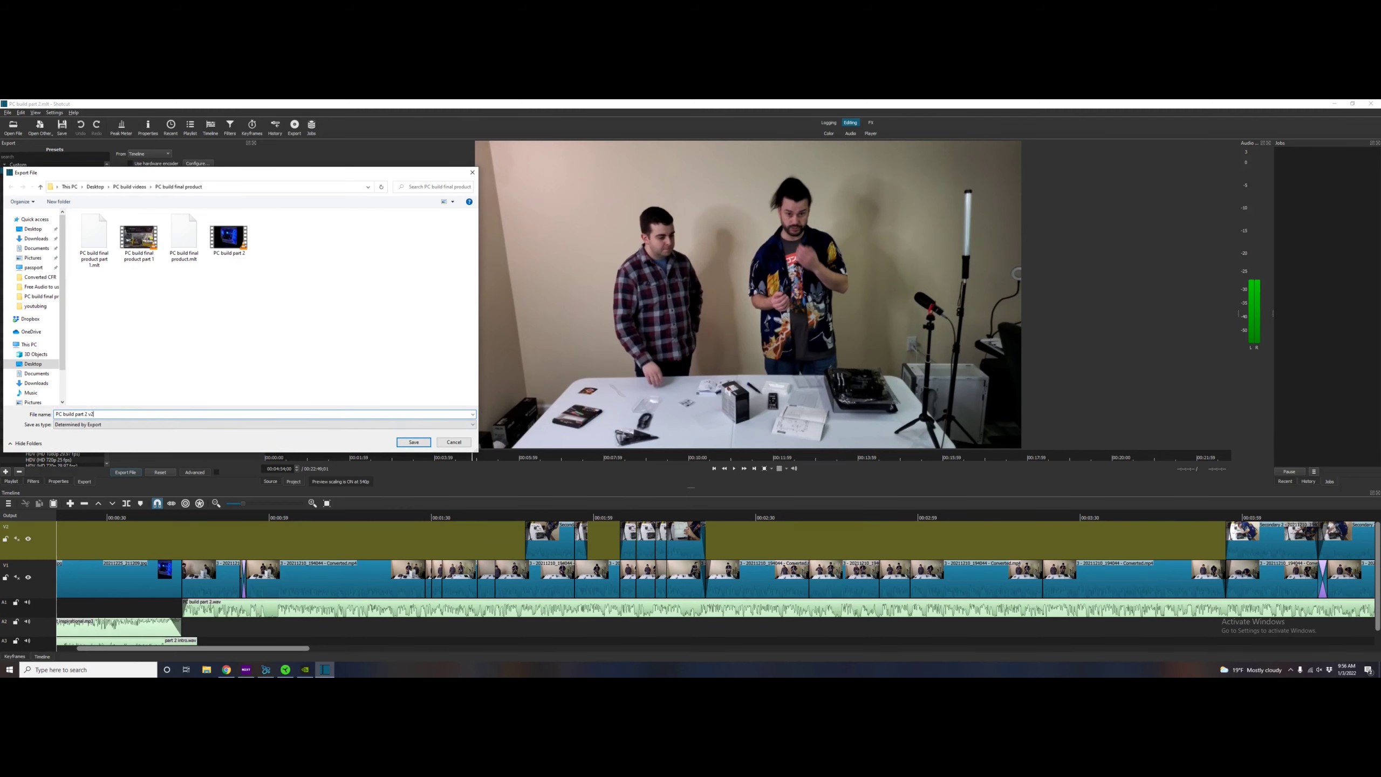
{"action": "type", "text": "pp experiment"}
{"action": "left_click", "coordinate": [421, 444]}
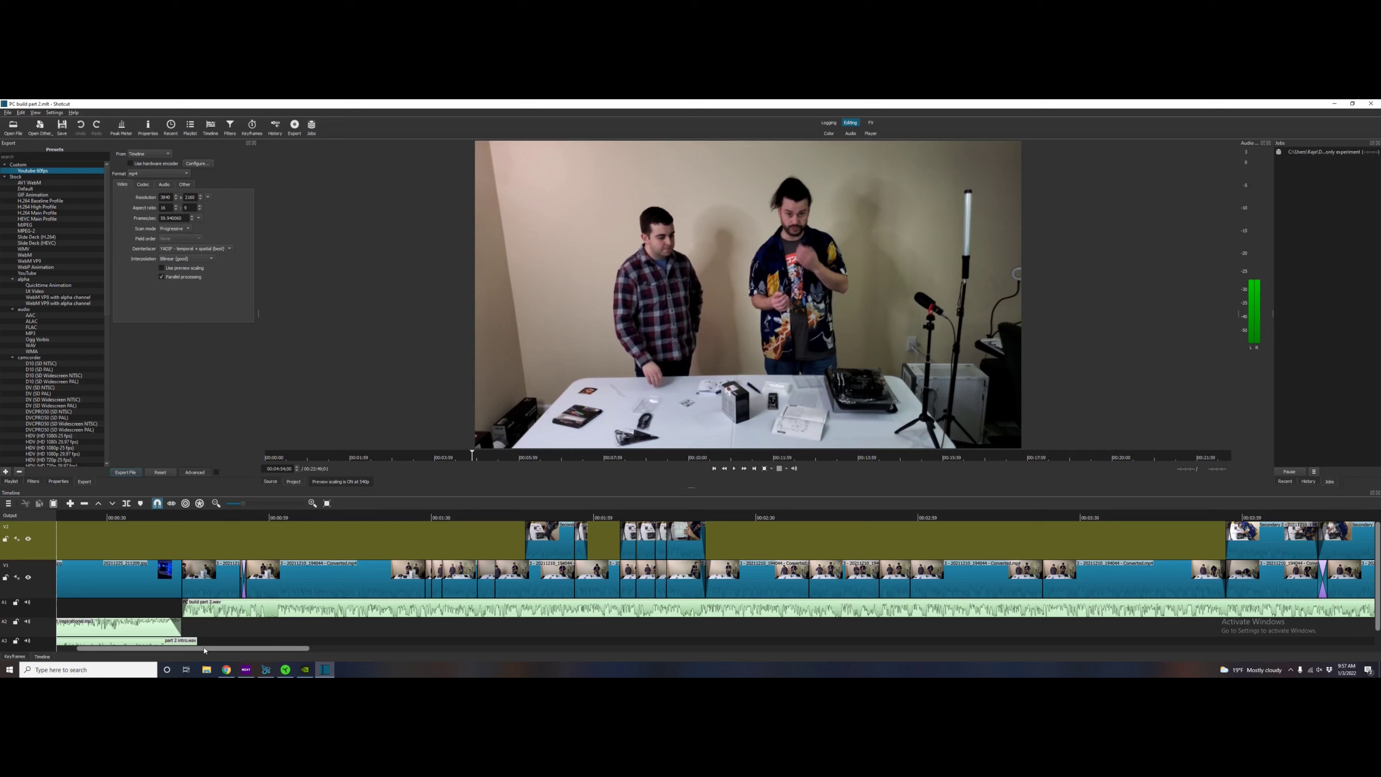
Switch to NZXT CAM and place its window over the upper part of the preview to monitor the export's load.
{"action": "scroll", "coordinate": [529, 586], "scroll_direction": "up", "scroll_amount": 1}
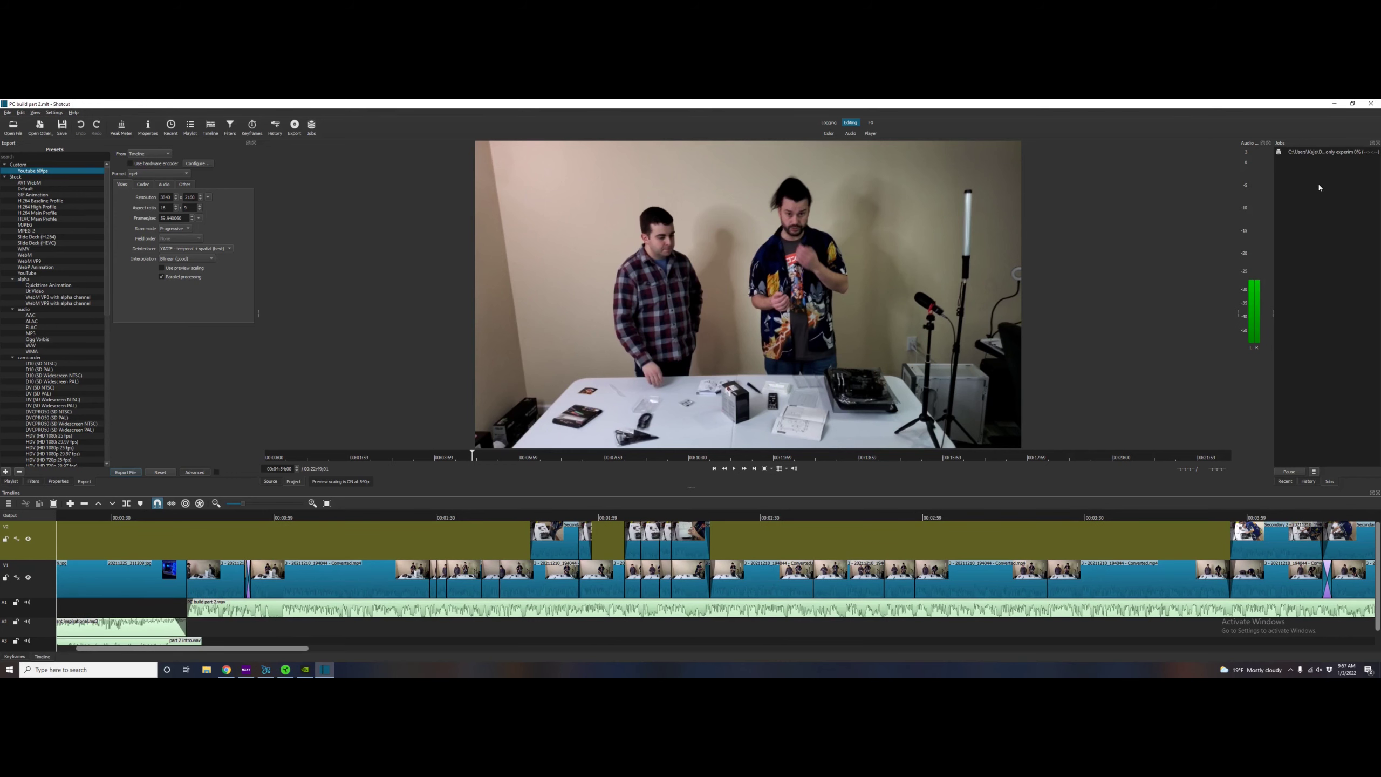
{"action": "left_click", "coordinate": [245, 669]}
{"action": "left_click_drag", "start_coordinate": [863, 214], "coordinate": [752, 164]}
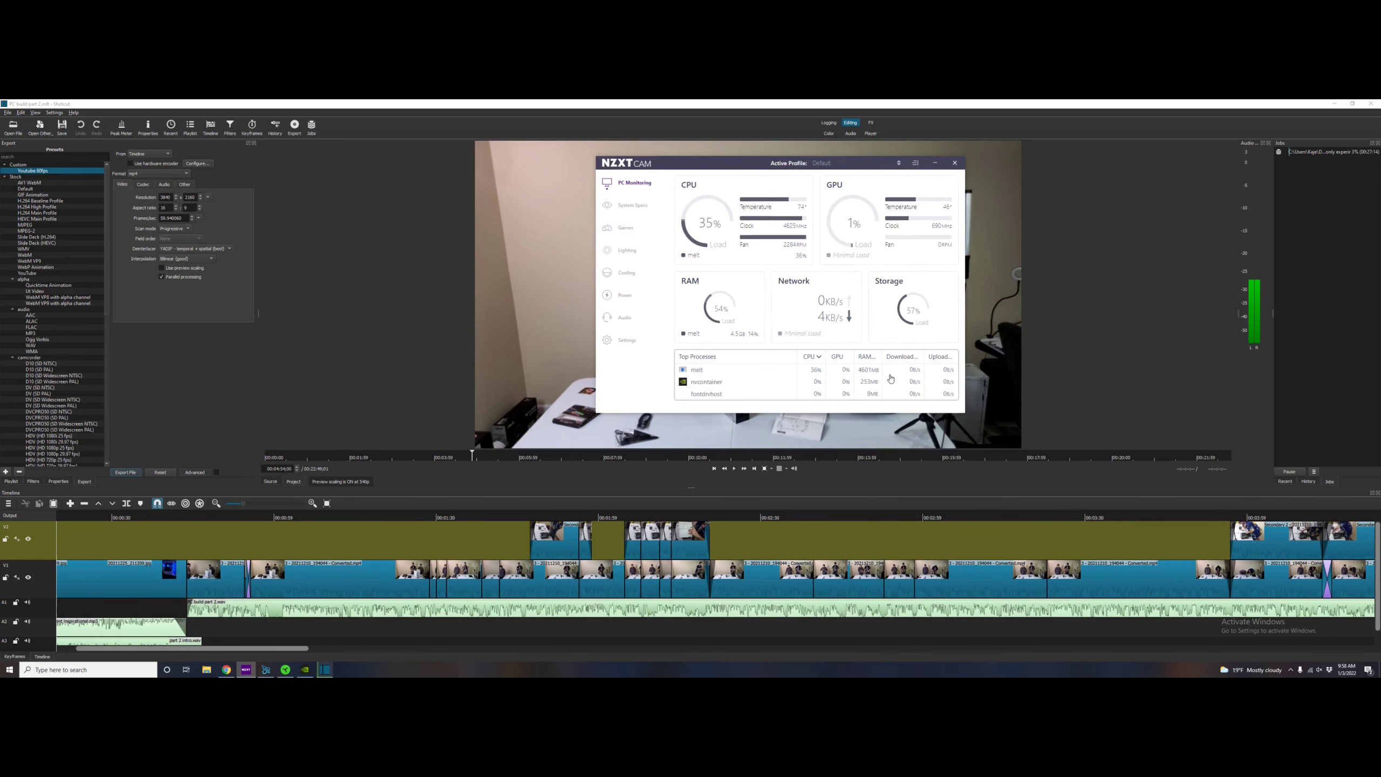
In Notepad, note that the CPU is at 100% with lower temps, possibly explaining the thermal testing discrepancy because all cores are pushed.
{"action": "type", "text": "This is new, getting 100% on CPU and the temps are actually lower(might explain discrepency when doing thermal testing as it pushes all cores not just one)."}
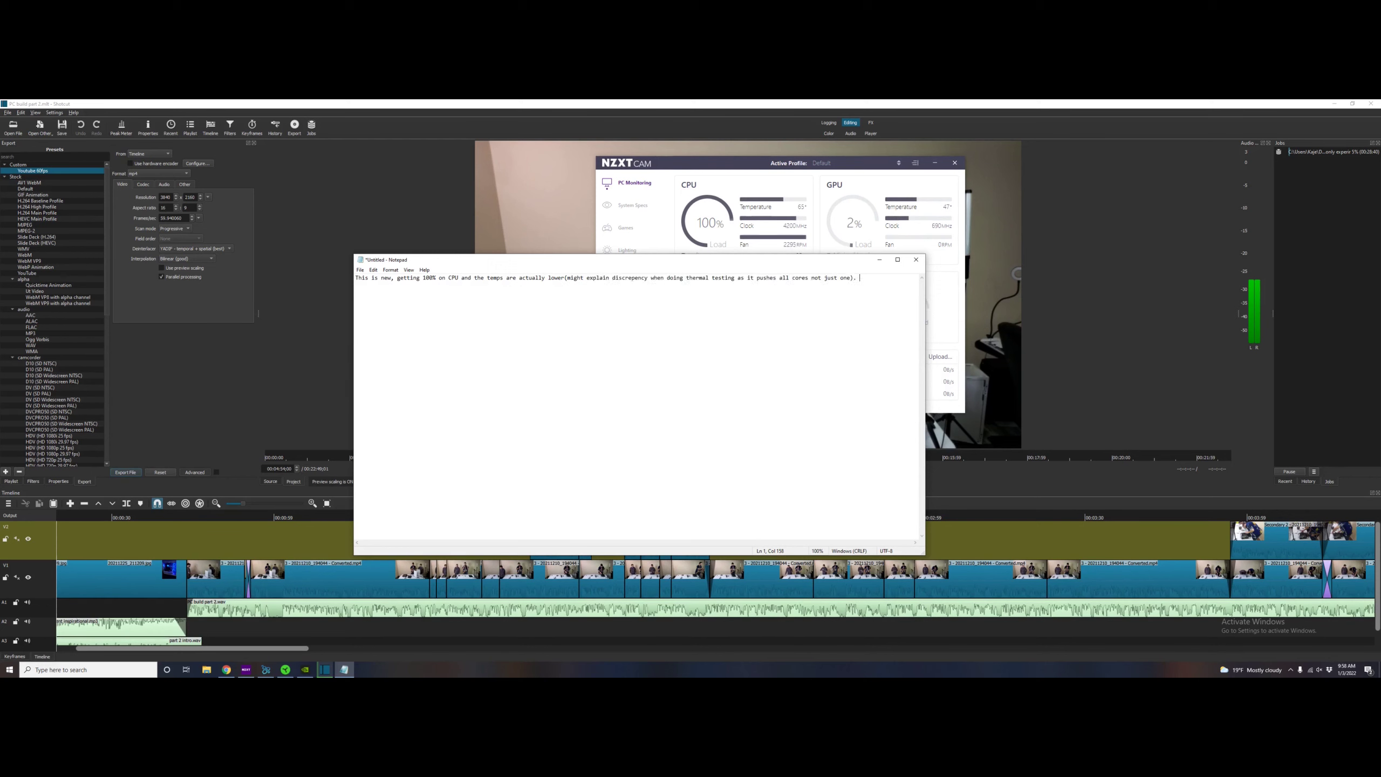
{"action": "key", "text": "alt+Tab"}
{"action": "key", "text": "alt+Tab"}
Note lower RAM usage than last night and a listed 30 minutes likely to run longer, since yesterday's 40-minute estimate took 2 hours.
{"action": "key", "text": "Return"}
{"action": "type", "text": "Somehow the RAM usage is actually lower than what it was last night without parallel processing checked  The time to completion is listed at about 30 minutes but it will most likely take "}
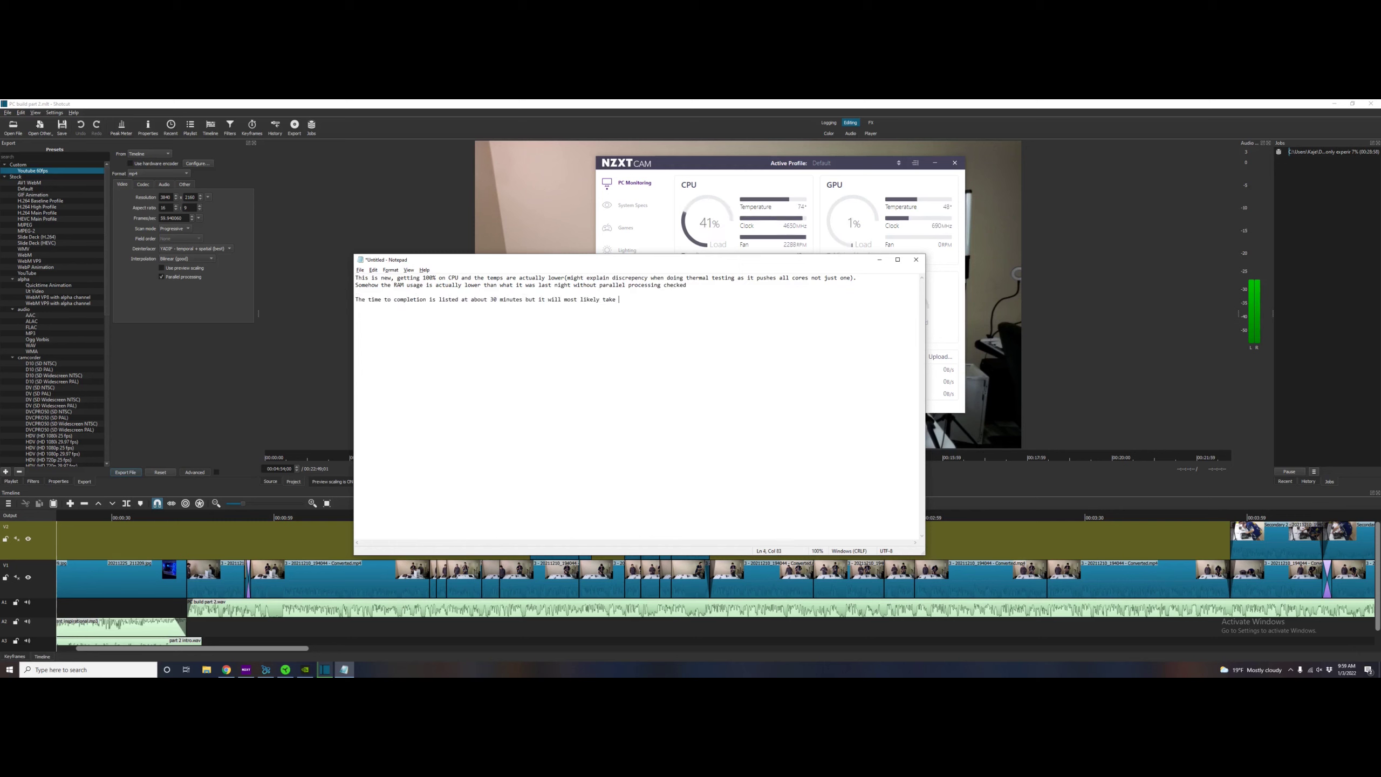
{"action": "type", "text": "longer, I believe yesterday it had estimated in the beginning around 40 minutes"}
{"action": "key", "text": "Return"}
{"action": "type", "text": "and it took 2 hours."}
Move the notes below the NZXT CAM gauges and note dropped CPU usage and jumped temp, guessing filters, mostly fades and crop/resize.
{"action": "left_click_drag", "start_coordinate": [728, 260], "coordinate": [826, 404]}
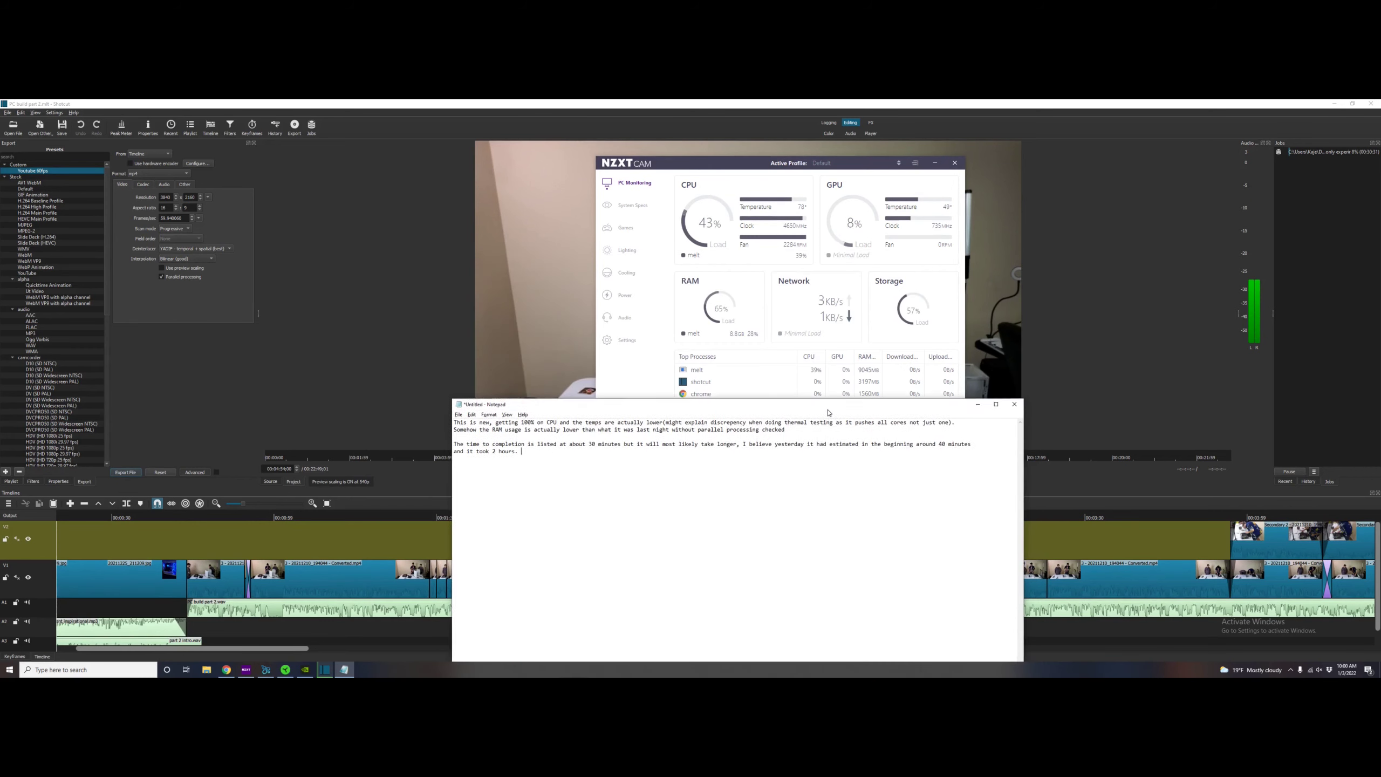
{"action": "key", "text": "Return"}
{"action": "key", "text": "Return"}
{"action": "type", "text": "Now CPU usage has dropped and temp jumped."}
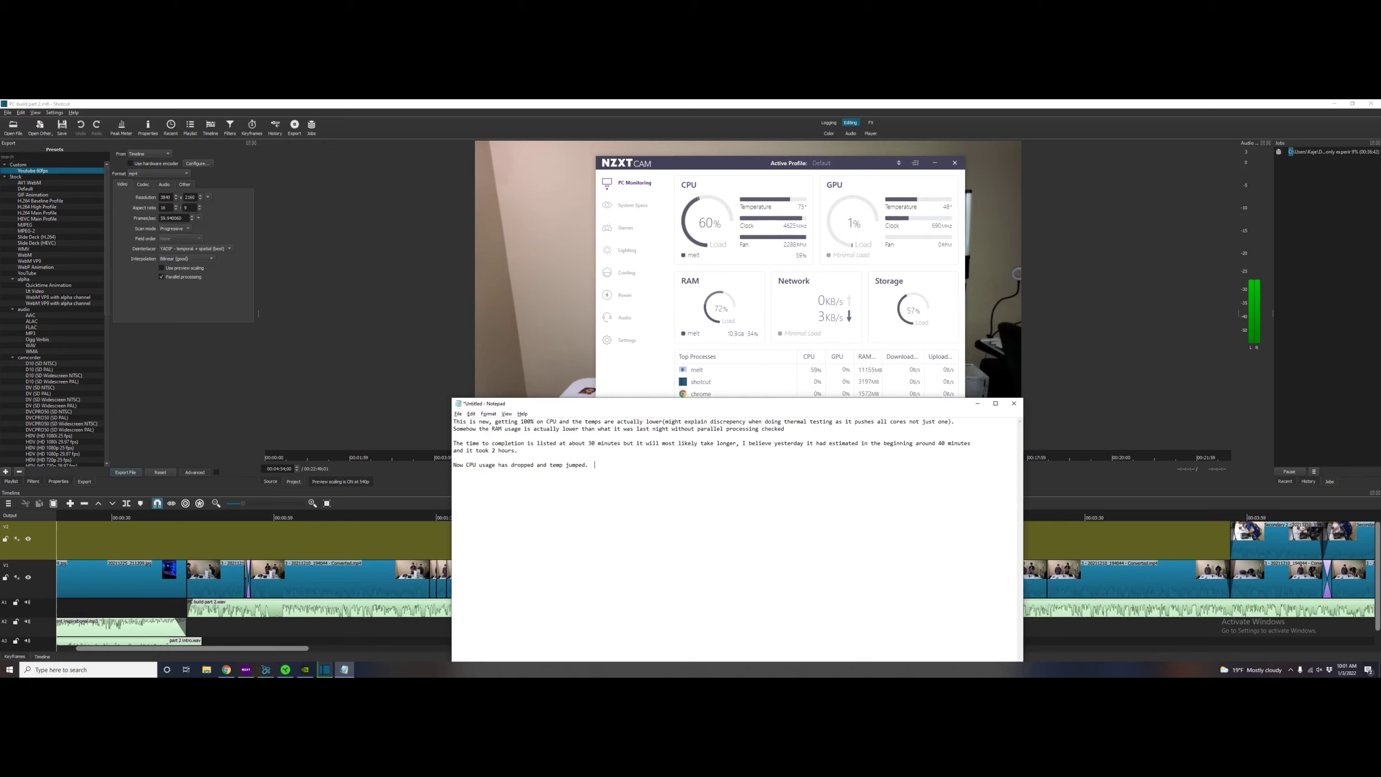
{"action": "type", "text": "I'm guessing it's because of some filter.  Most of my filters are fades and crop/resize"}
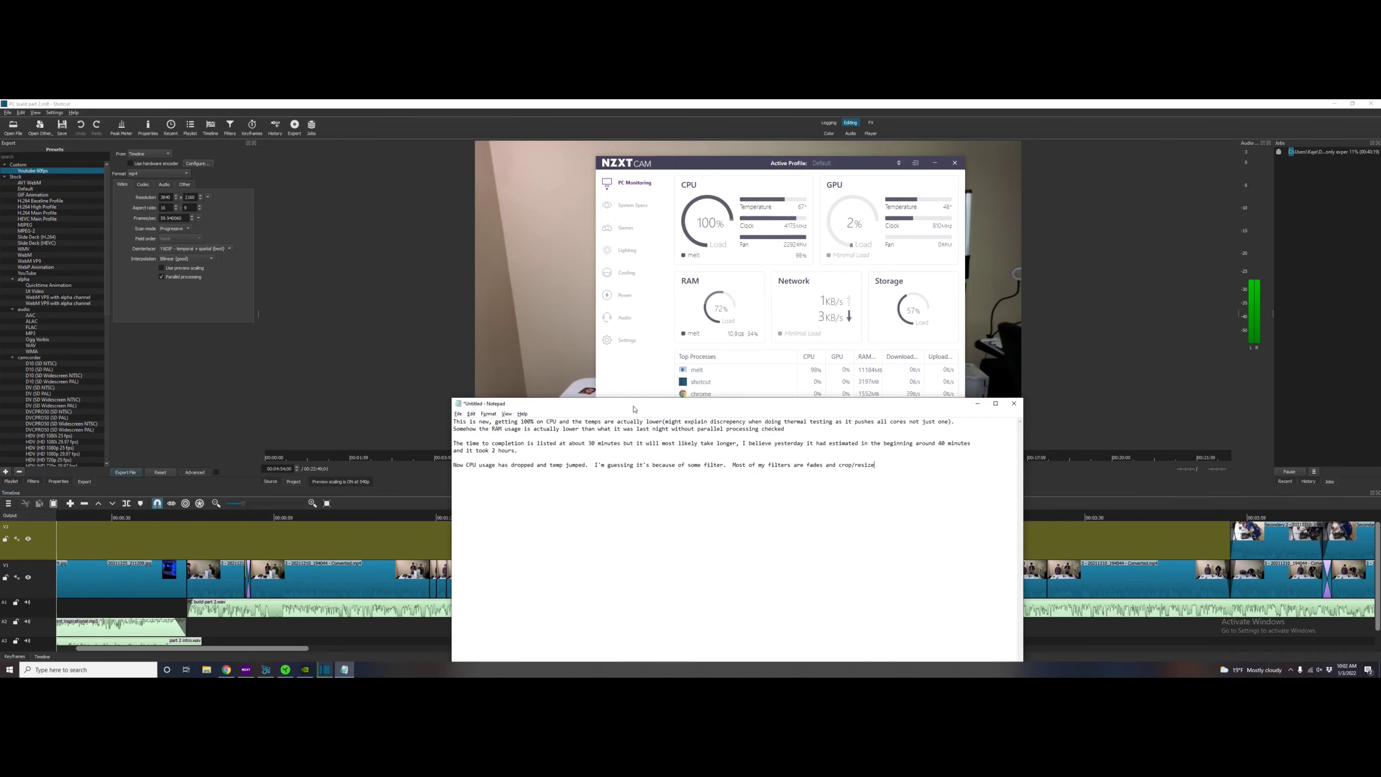
Examine the per-core CPU graphs in Task Manager and append ", definetly using more cores than last night." to the Notepad notes.
{"action": "key", "text": "ctrl+alt+Delete"}
{"action": "left_click", "coordinate": [681, 392]}
{"action": "left_click", "coordinate": [160, 217]}
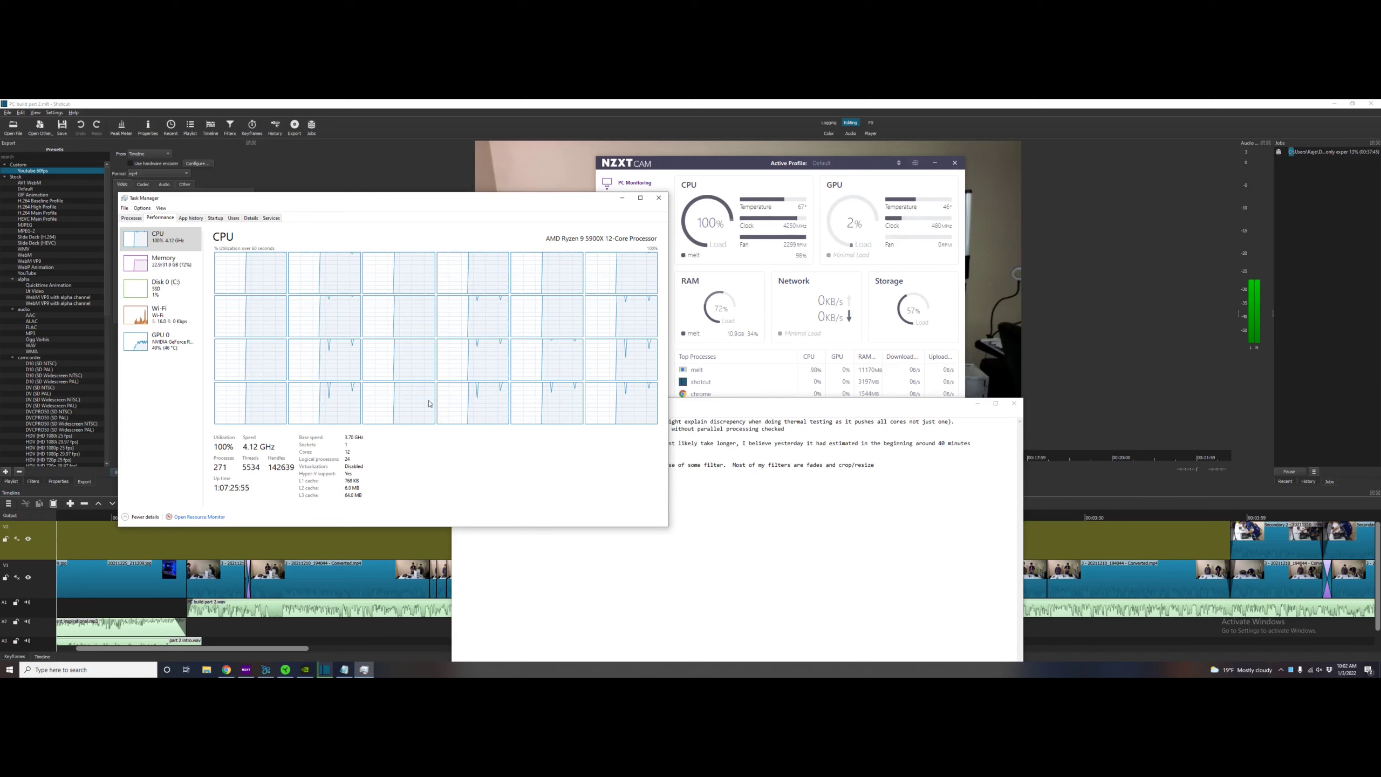
{"action": "left_click", "coordinate": [885, 471]}
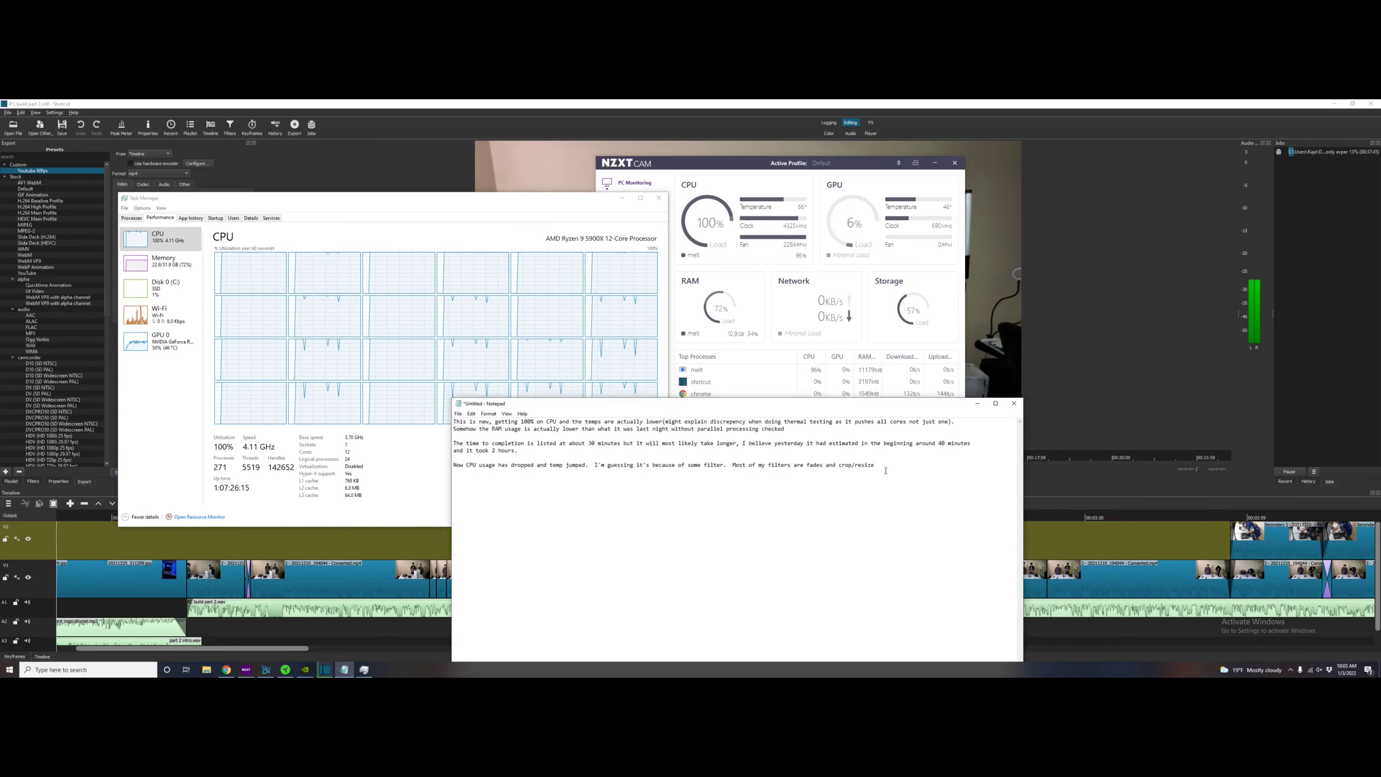
{"action": "type", "text": ", definetly using more cores than last night."}
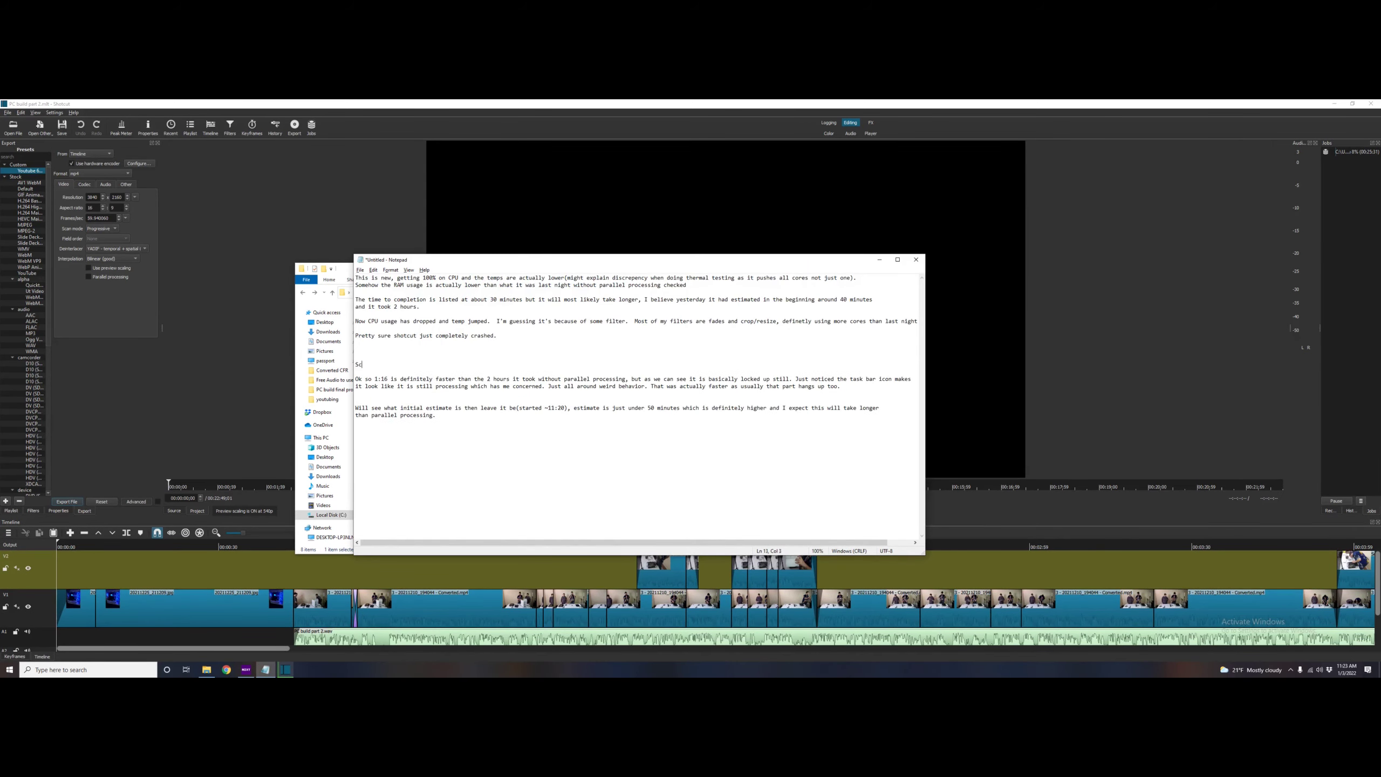
Add the lines "Screwed up and thought I was recording but wasn't, notes below," and "Started Hardware Encoder only export:" to the notes.
{"action": "type", "text": "Screwed up and thought I was recording but wasn't, notes"}
{"action": "key", "text": "Return"}
{"action": "key", "text": "Return"}
{"action": "key", "text": "Down"}
{"action": "type", "text": "Started Hardware Encoder only export"}
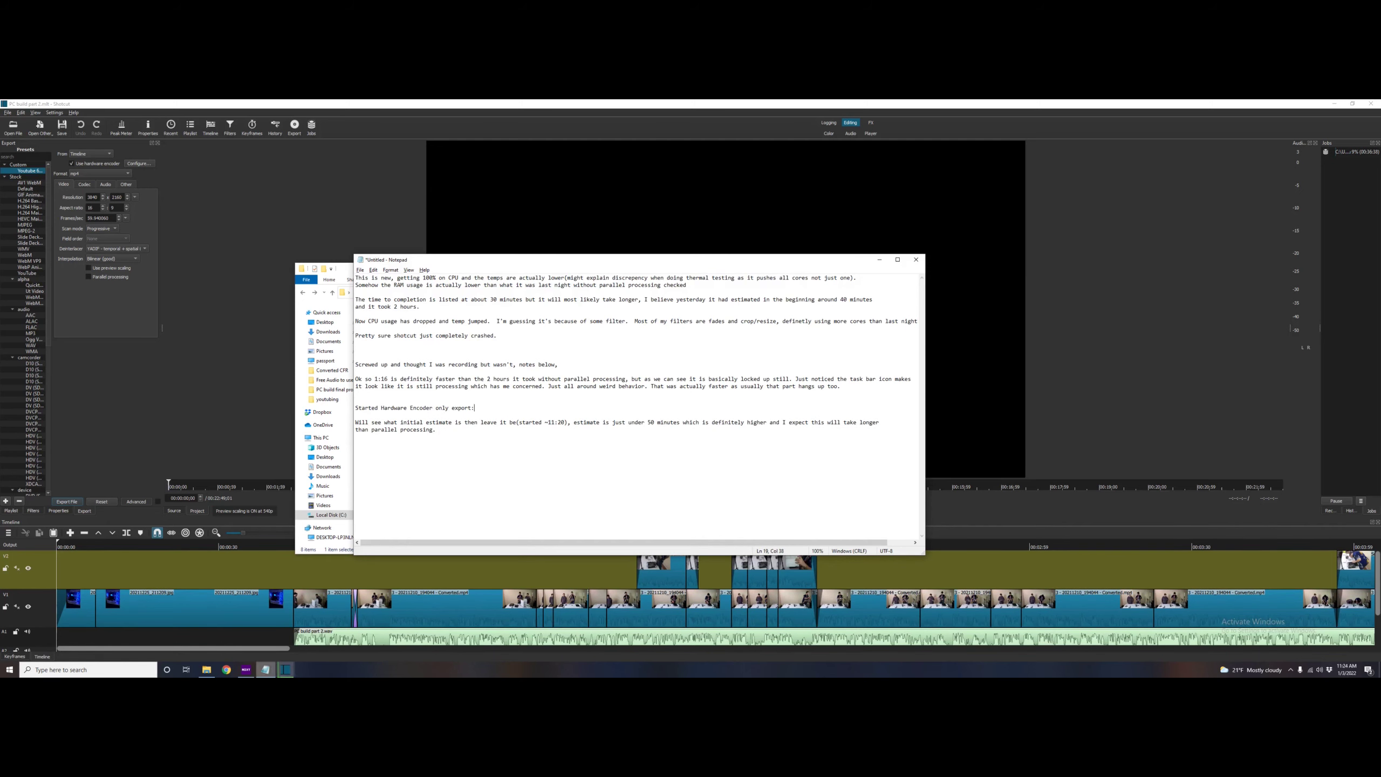
Check the running export in Shotcut and the system load in NZXT CAM, and return to the notes.
{"action": "left_click", "coordinate": [284, 669]}
{"action": "left_click", "coordinate": [246, 669]}
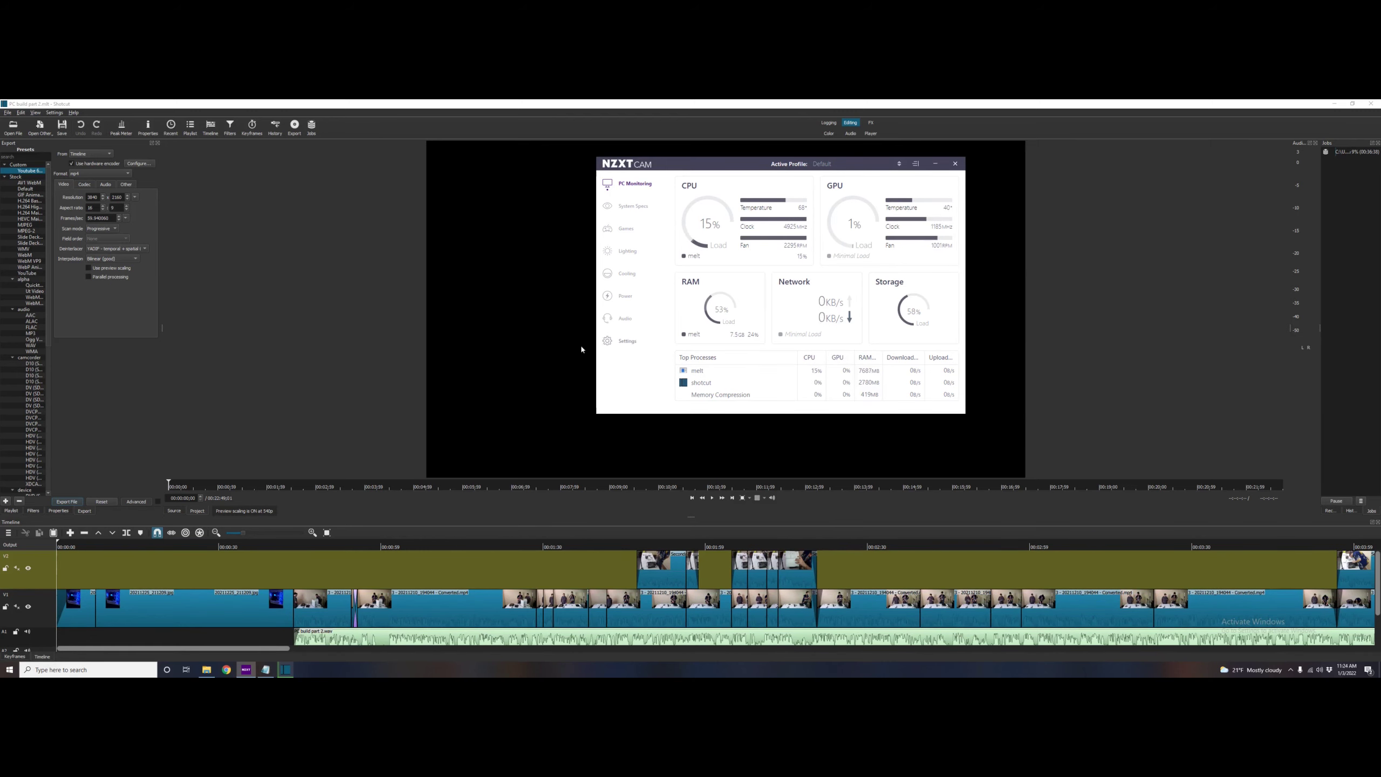
{"action": "left_click", "coordinate": [265, 669]}
Open the PC's properties from File Explorer to view the device specifications, and reposition the About window.
{"action": "left_click", "coordinate": [9, 669]}
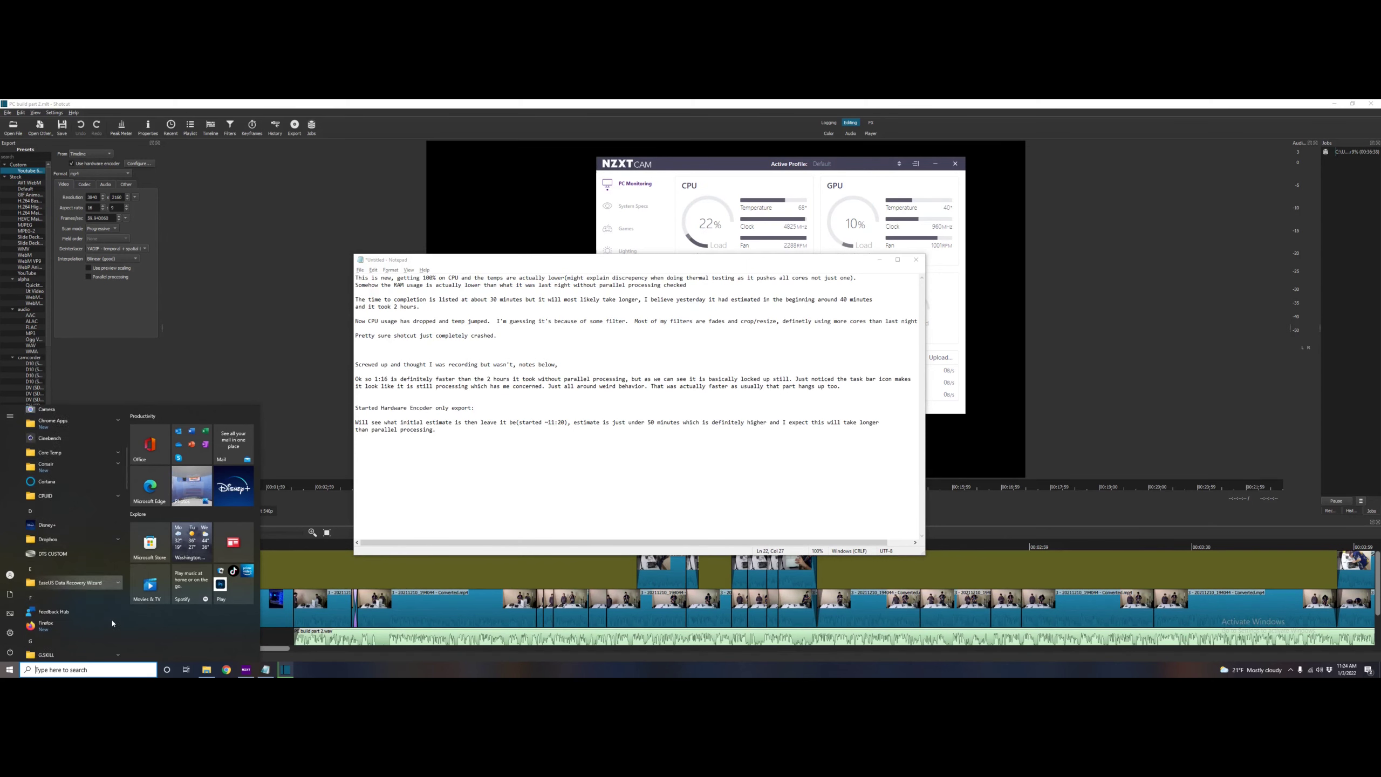
{"action": "left_click", "coordinate": [207, 668]}
{"action": "right_click", "coordinate": [319, 437]}
{"action": "left_click", "coordinate": [338, 555]}
{"action": "left_click_drag", "start_coordinate": [538, 228], "coordinate": [623, 193]}
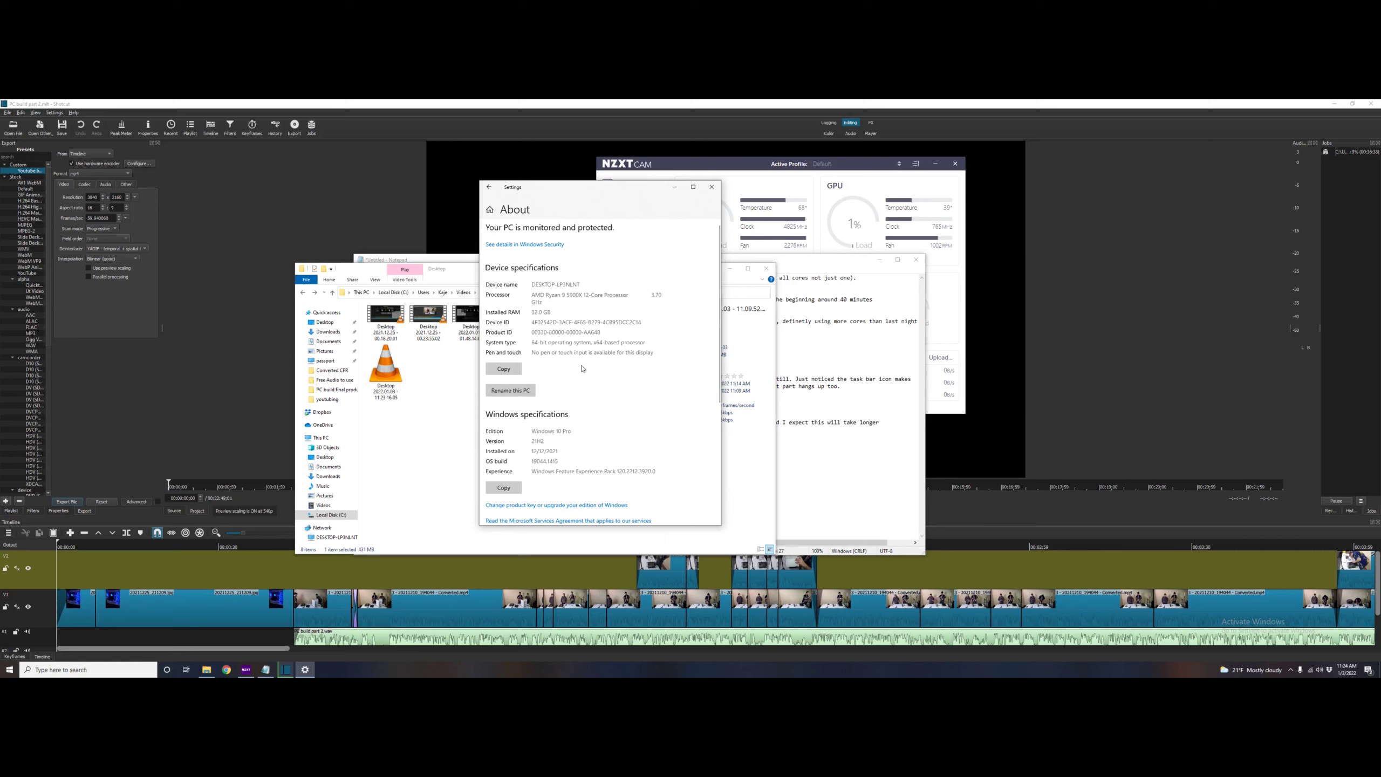
Open Samsung Magician and place its window beside the others to view the SSD's status.
{"action": "left_click", "coordinate": [1290, 669]}
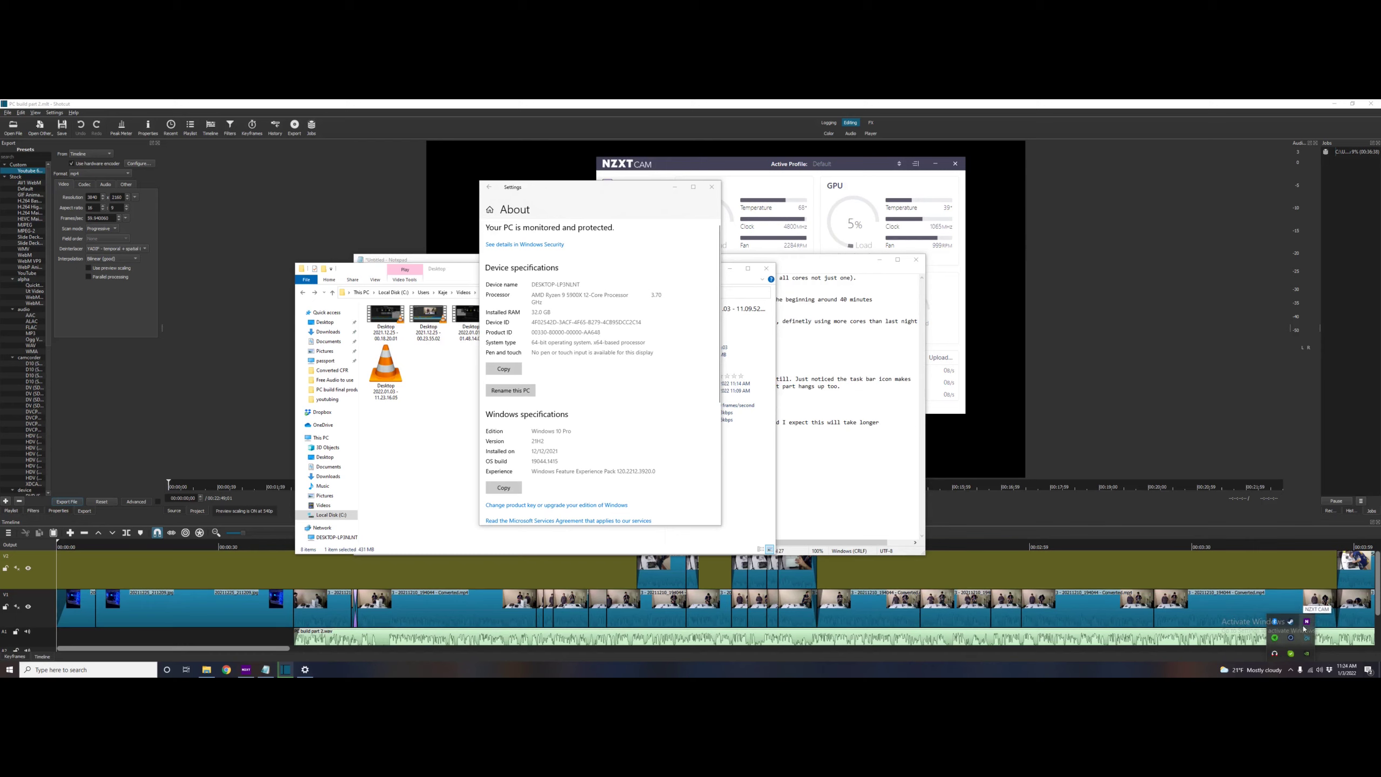
{"action": "left_click", "coordinate": [1272, 624]}
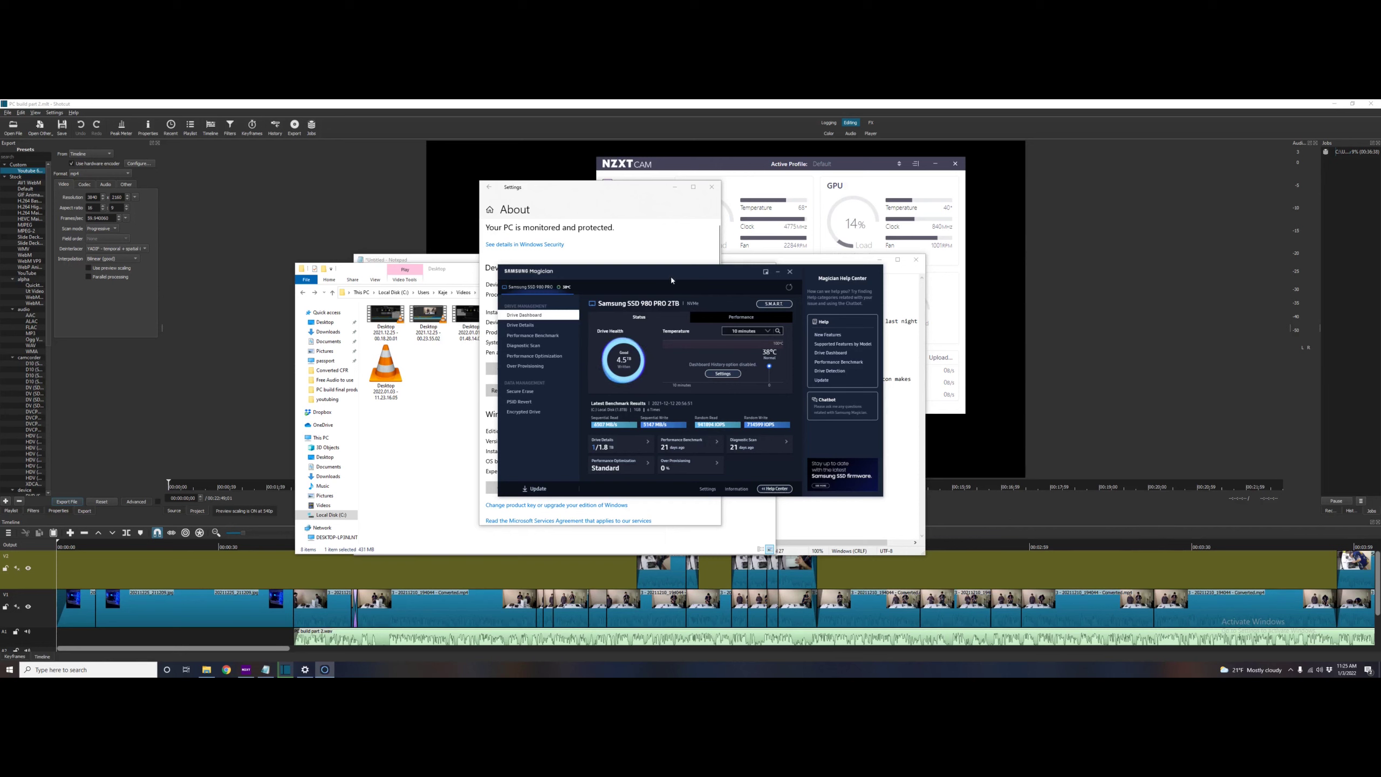
{"action": "left_click_drag", "start_coordinate": [672, 276], "coordinate": [1069, 236]}
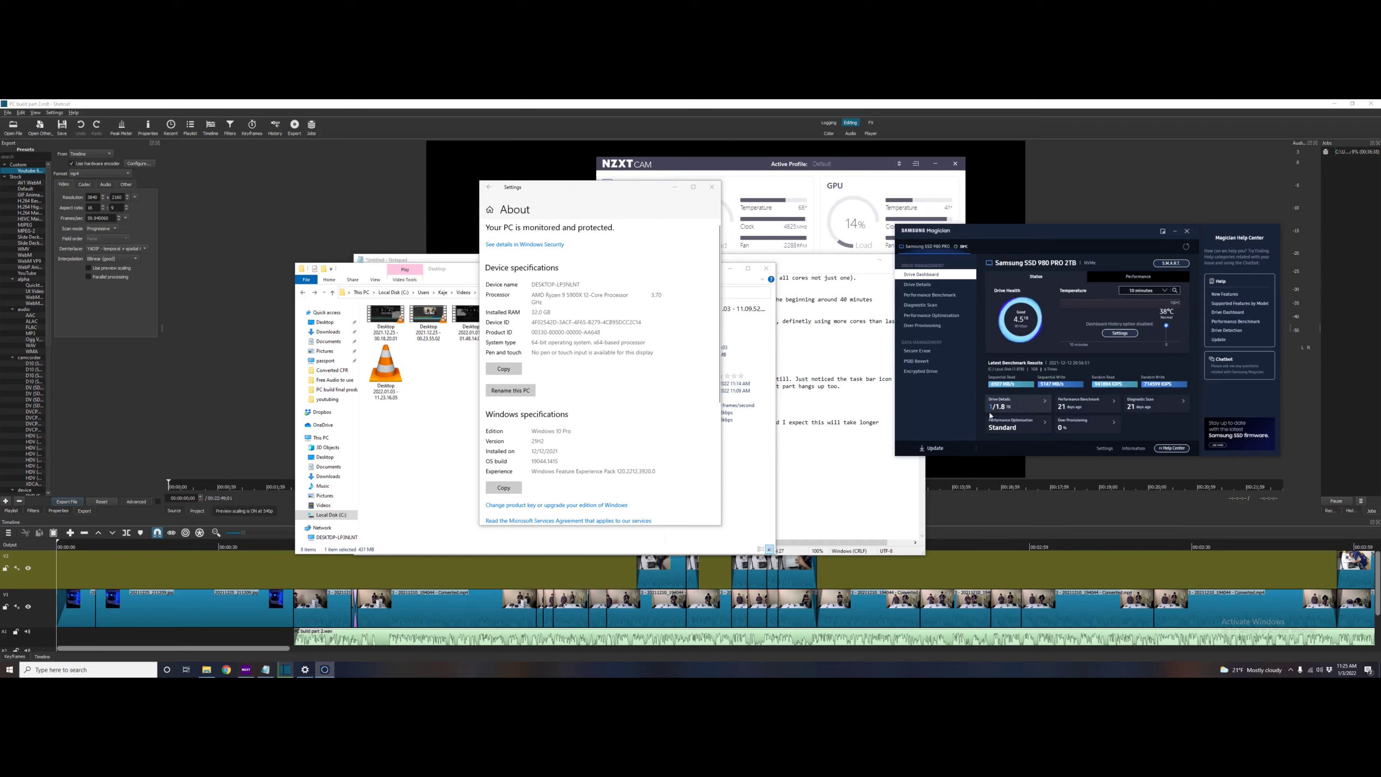
Sort NZXT CAM's top processes by GPU and add "doesn't look like gpu is getting much use..." to the notes.
{"action": "left_click", "coordinate": [852, 220]}
{"action": "left_click", "coordinate": [838, 358]}
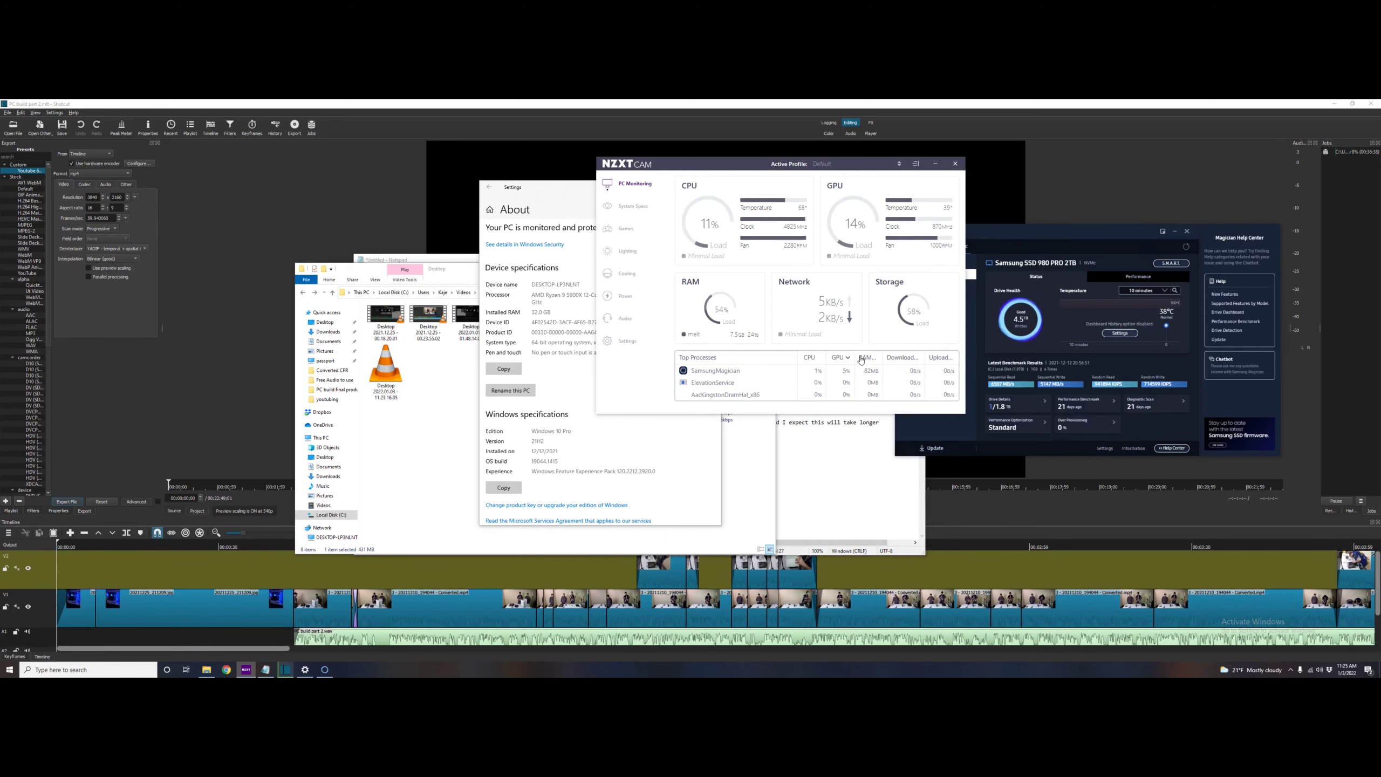
{"action": "left_click", "coordinate": [869, 439]}
{"action": "type", "text": "doesn't look like gpu is getting much use"}
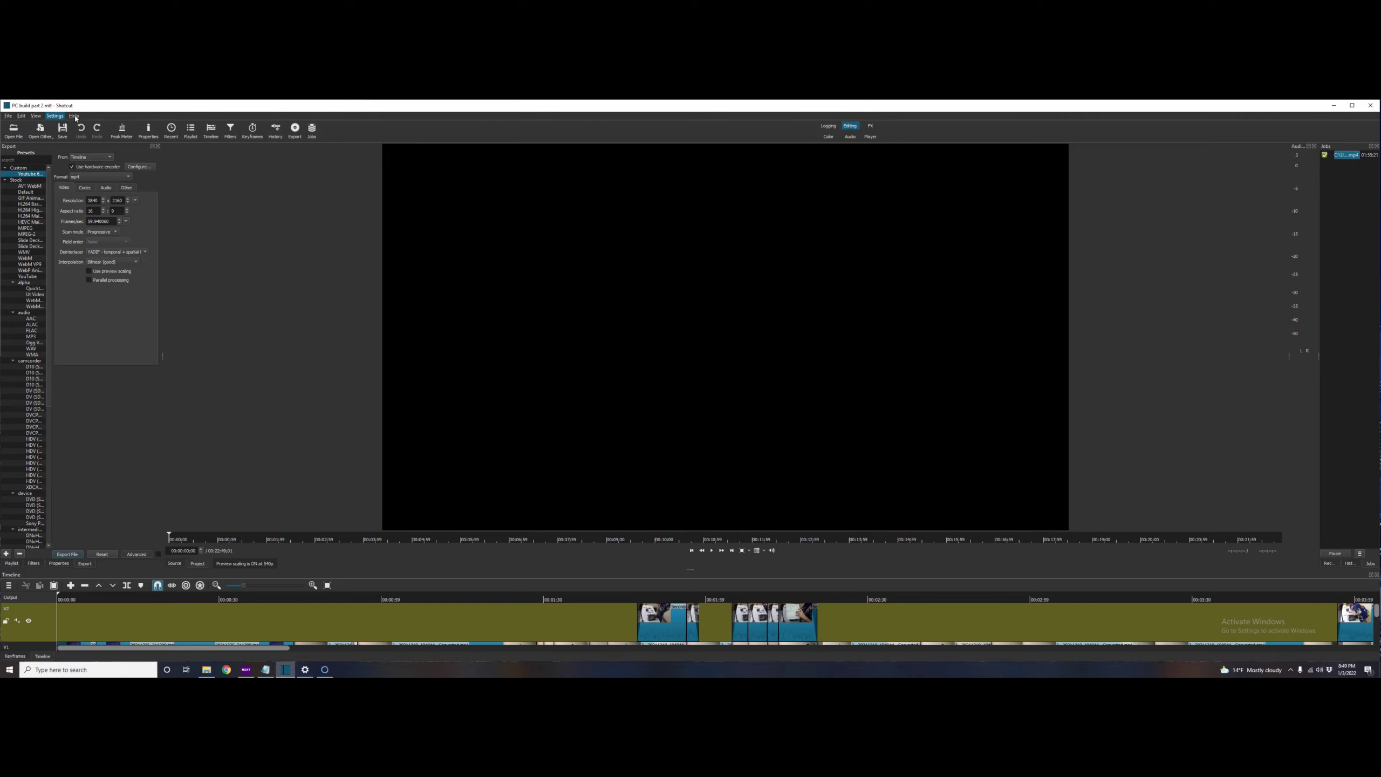
{"action": "left_click", "coordinate": [54, 116]}
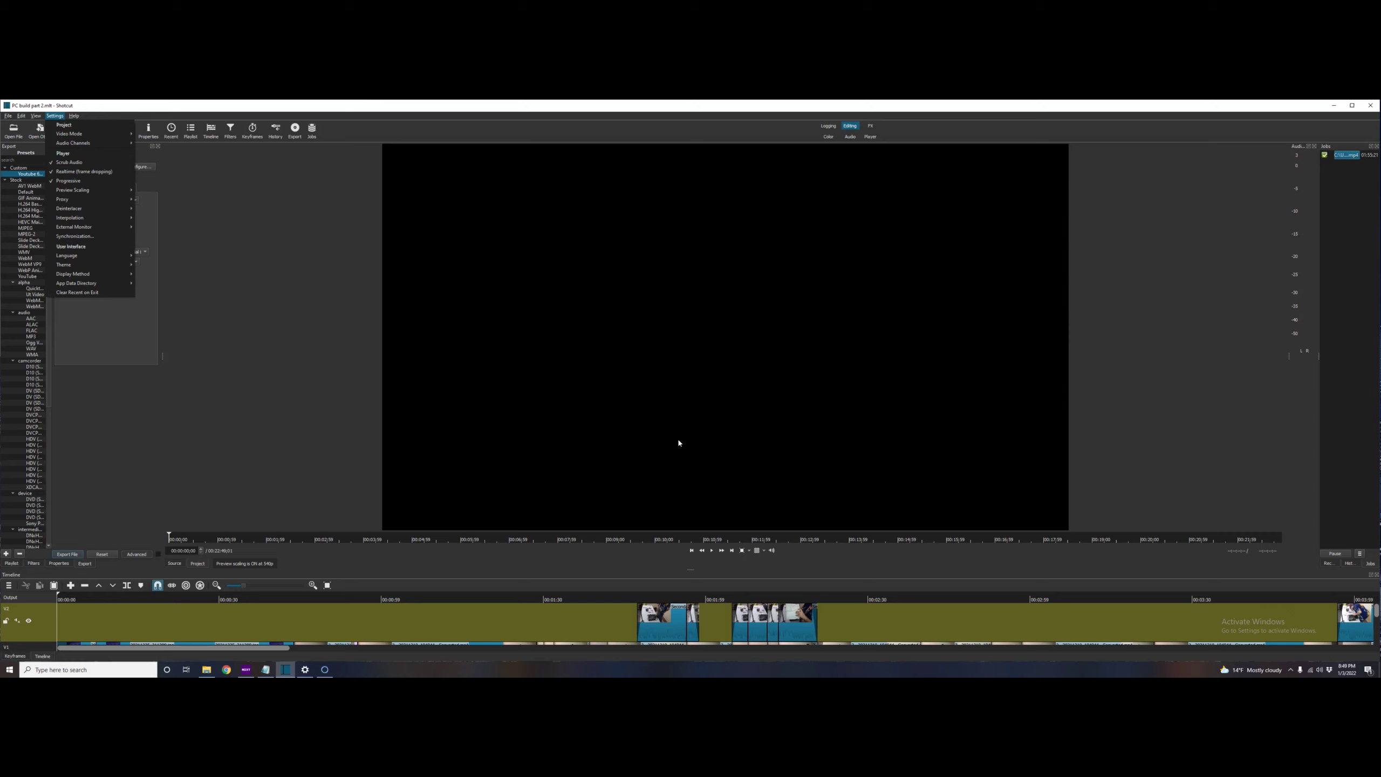
{"action": "left_click", "coordinate": [267, 633]}
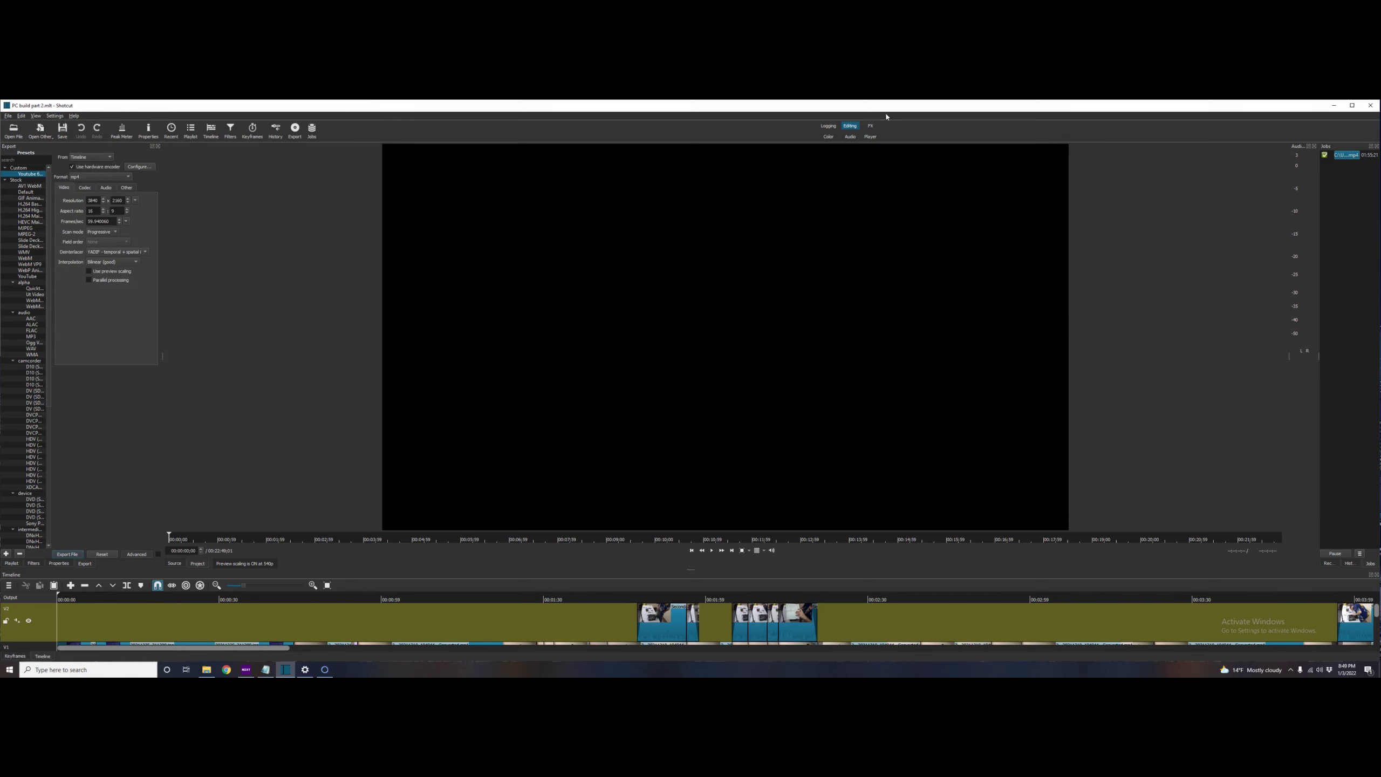
{"action": "left_click", "coordinate": [58, 118]}
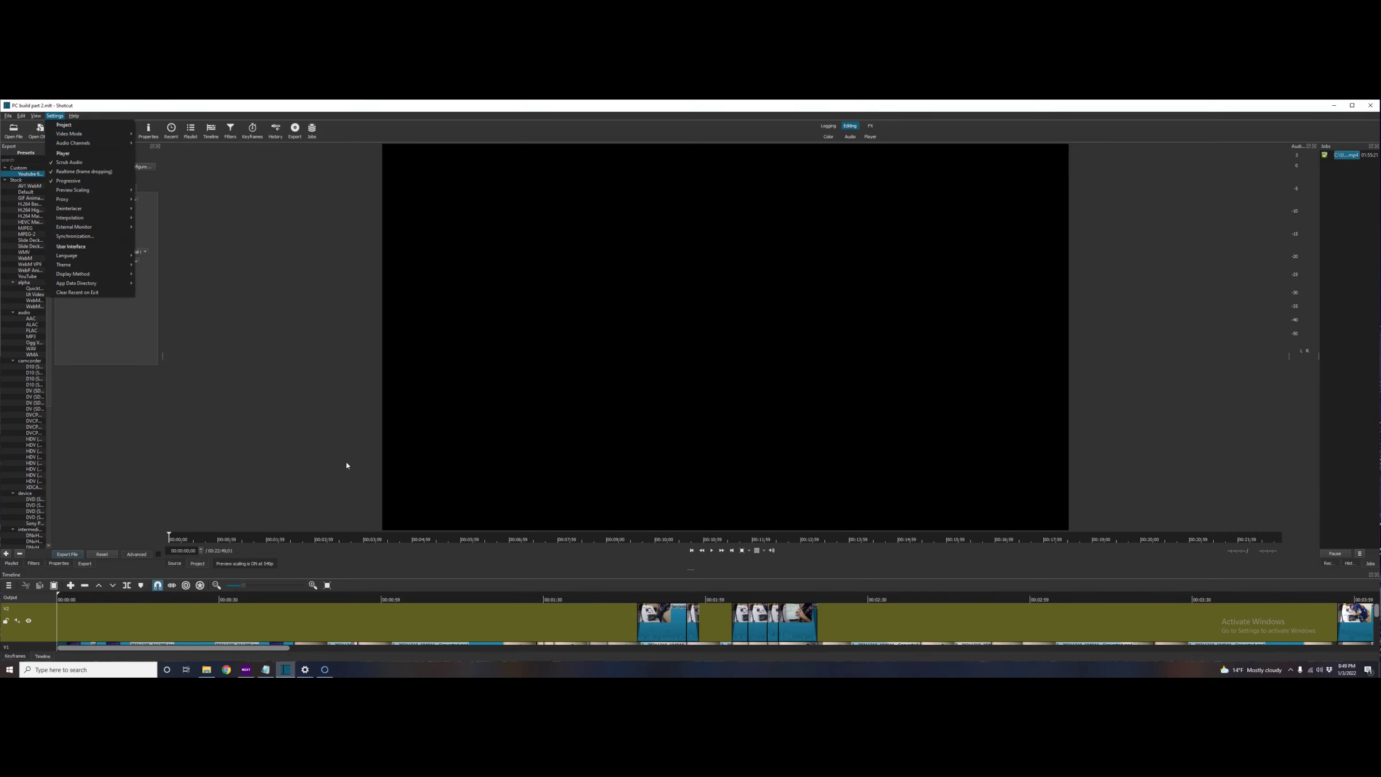
Add the note "Only a few minutes faster than no options set. Will now combine the two" in Notepad.
{"action": "left_click", "coordinate": [265, 668]}
{"action": "type", "text": "Only a few minutes faster than no options set.  Will now combine the two"}
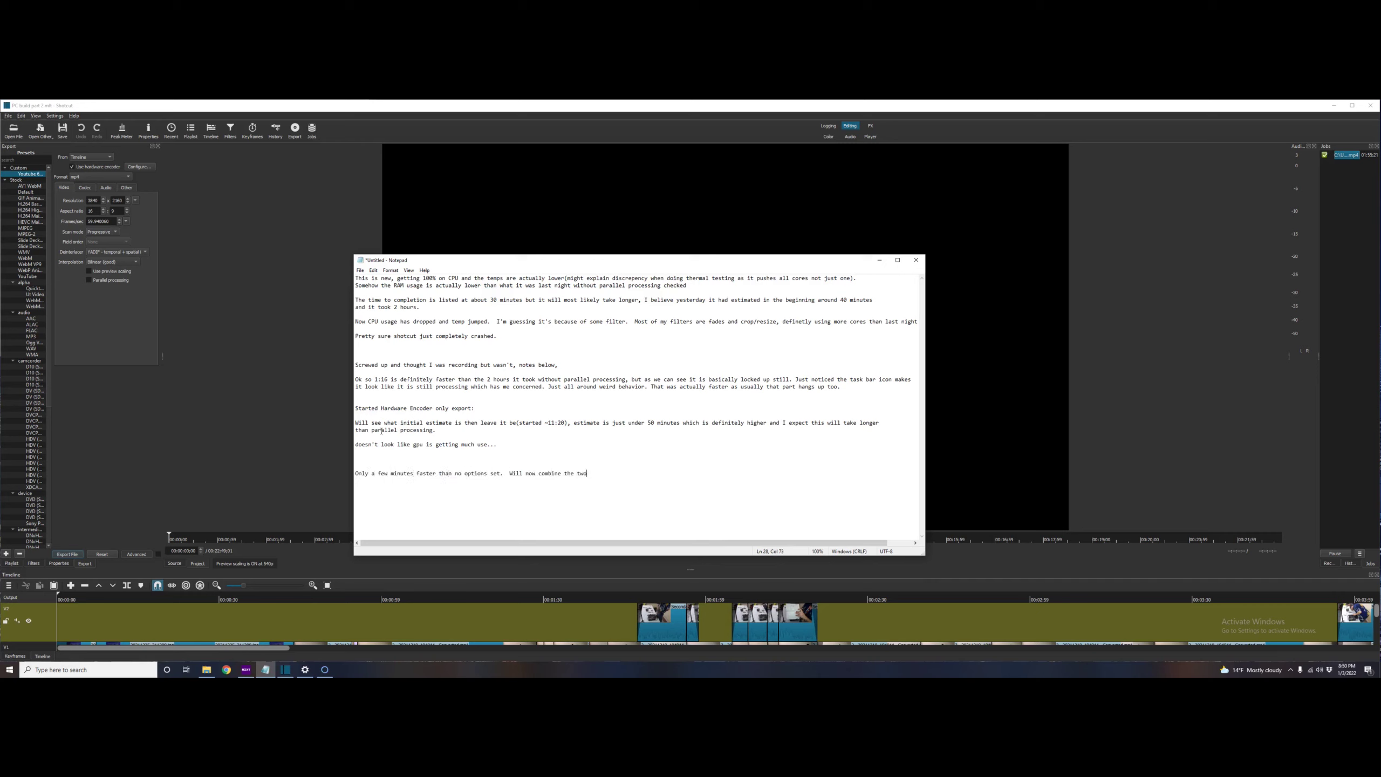
Add the note "Still running like crap despite no usage cpu or ram" in Notepad and return to Shotcut.
{"action": "left_click", "coordinate": [59, 104]}
{"action": "key", "text": "alt+Tab"}
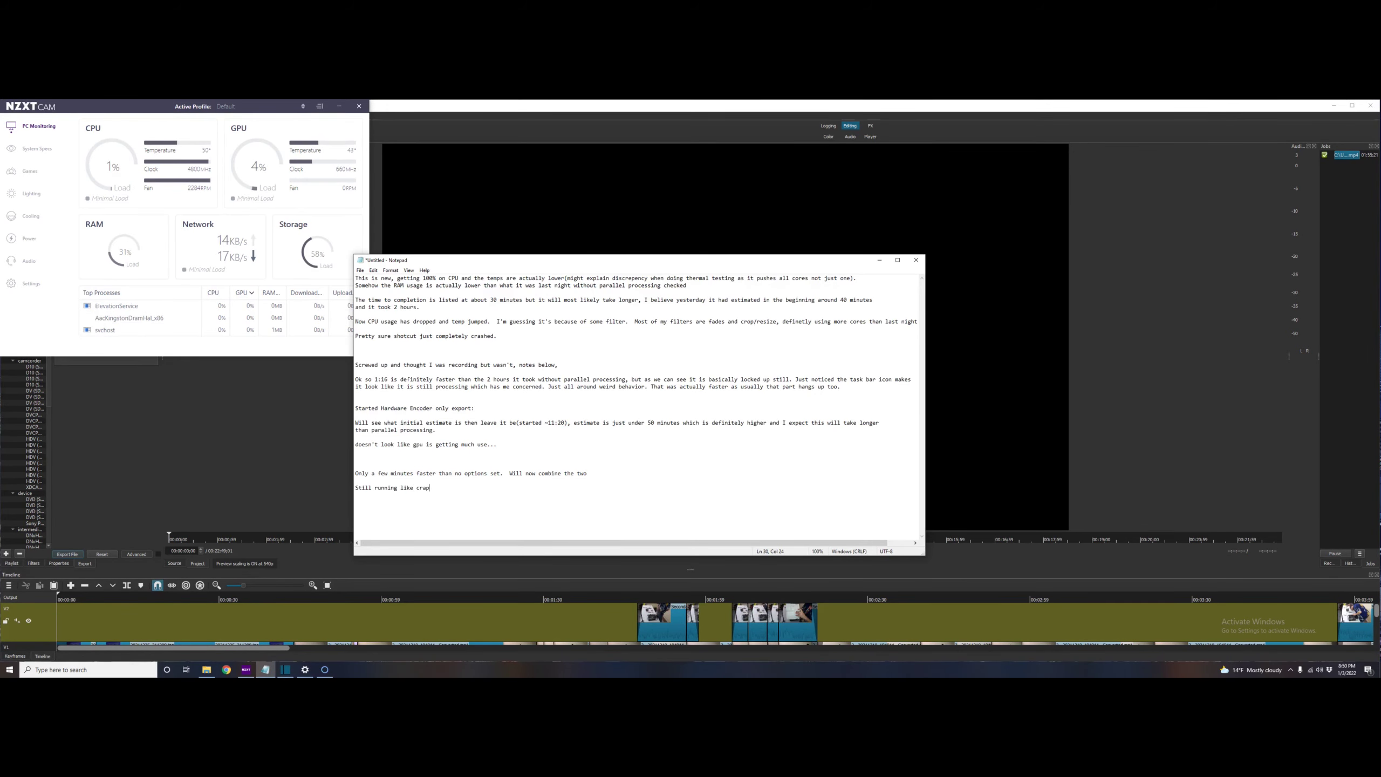
{"action": "type", "text": "crap despite no usage cpu/"}
{"action": "key", "text": "BackSpace"}
{"action": "type", "text": "or ram"}
{"action": "key", "text": "alt+Tab"}
{"action": "left_click", "coordinate": [305, 392]}
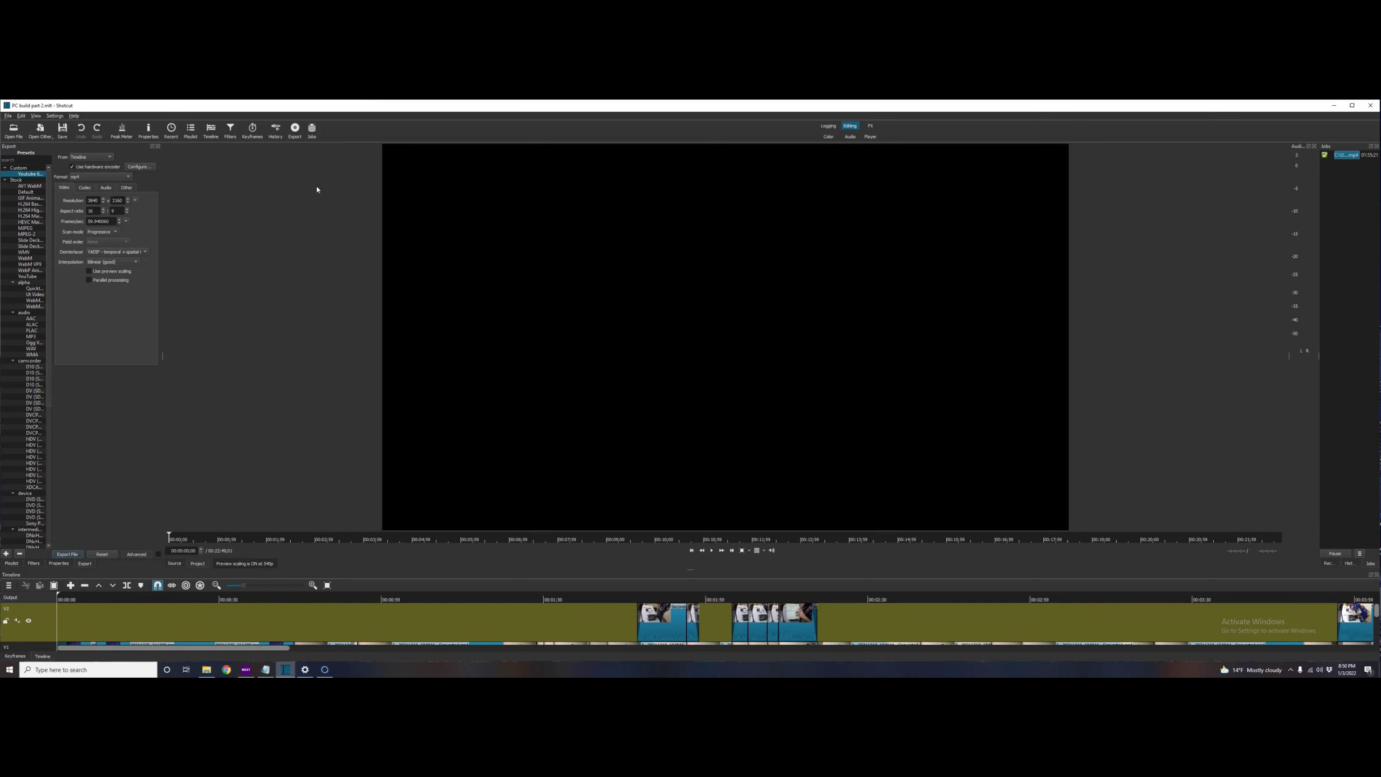
Try to exit Shotcut.
{"action": "left_click", "coordinate": [7, 116]}
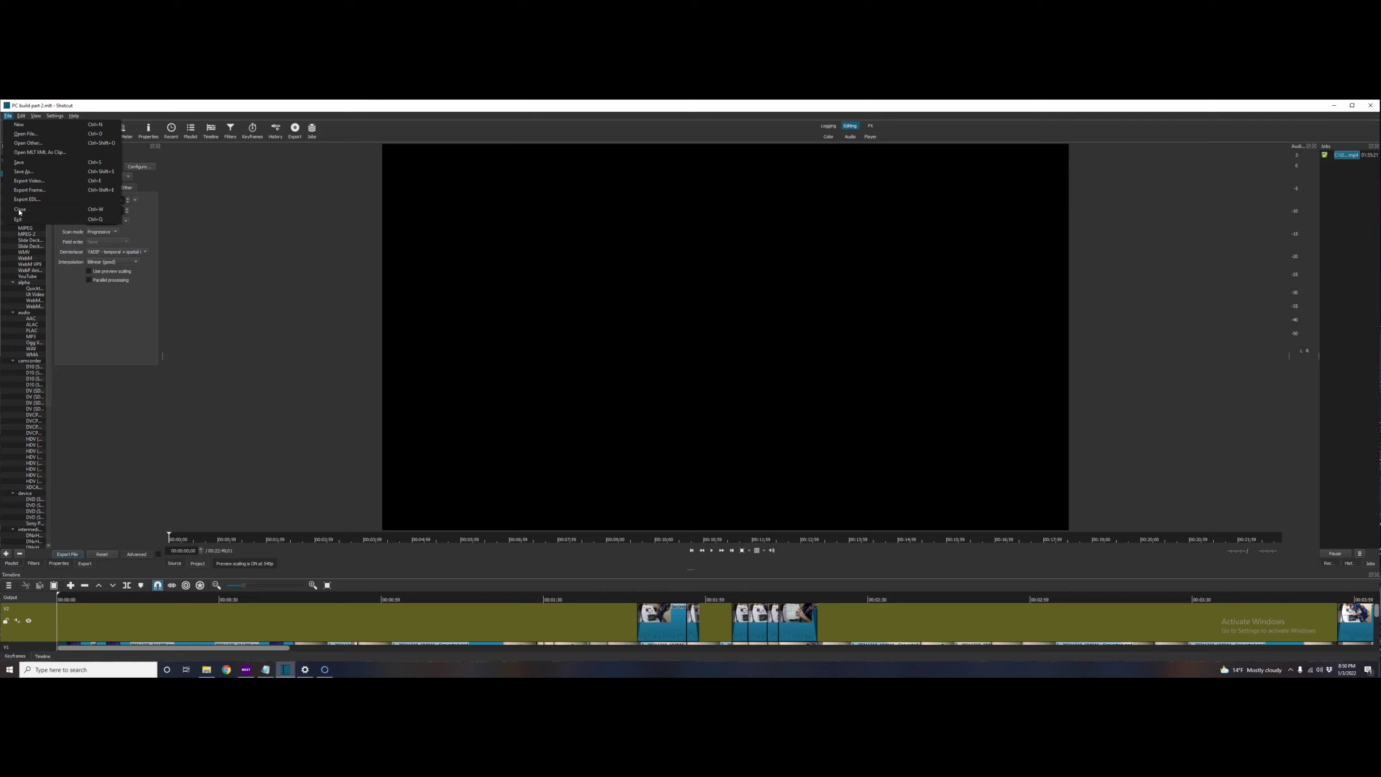
{"action": "key", "text": "Down"}
{"action": "key", "text": "Up"}
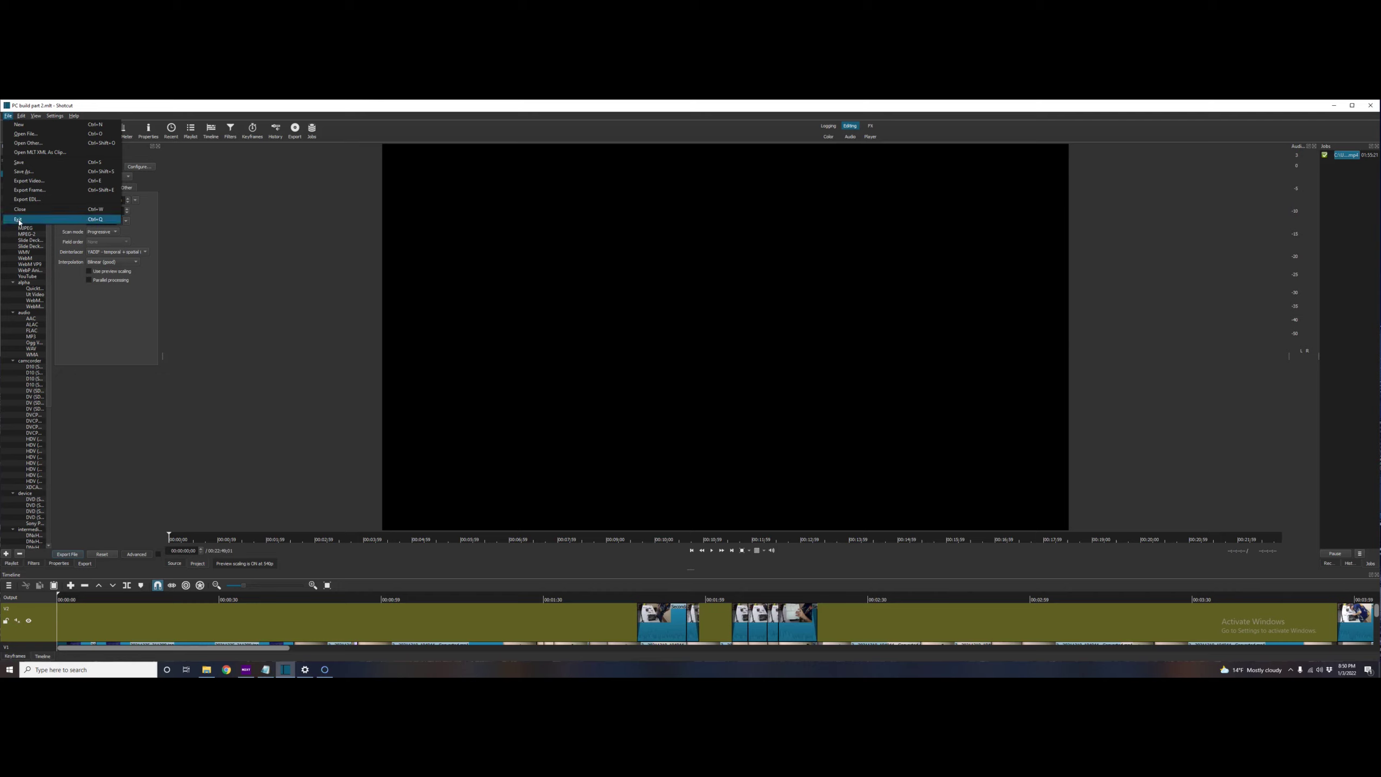
{"action": "key", "text": "Escape"}
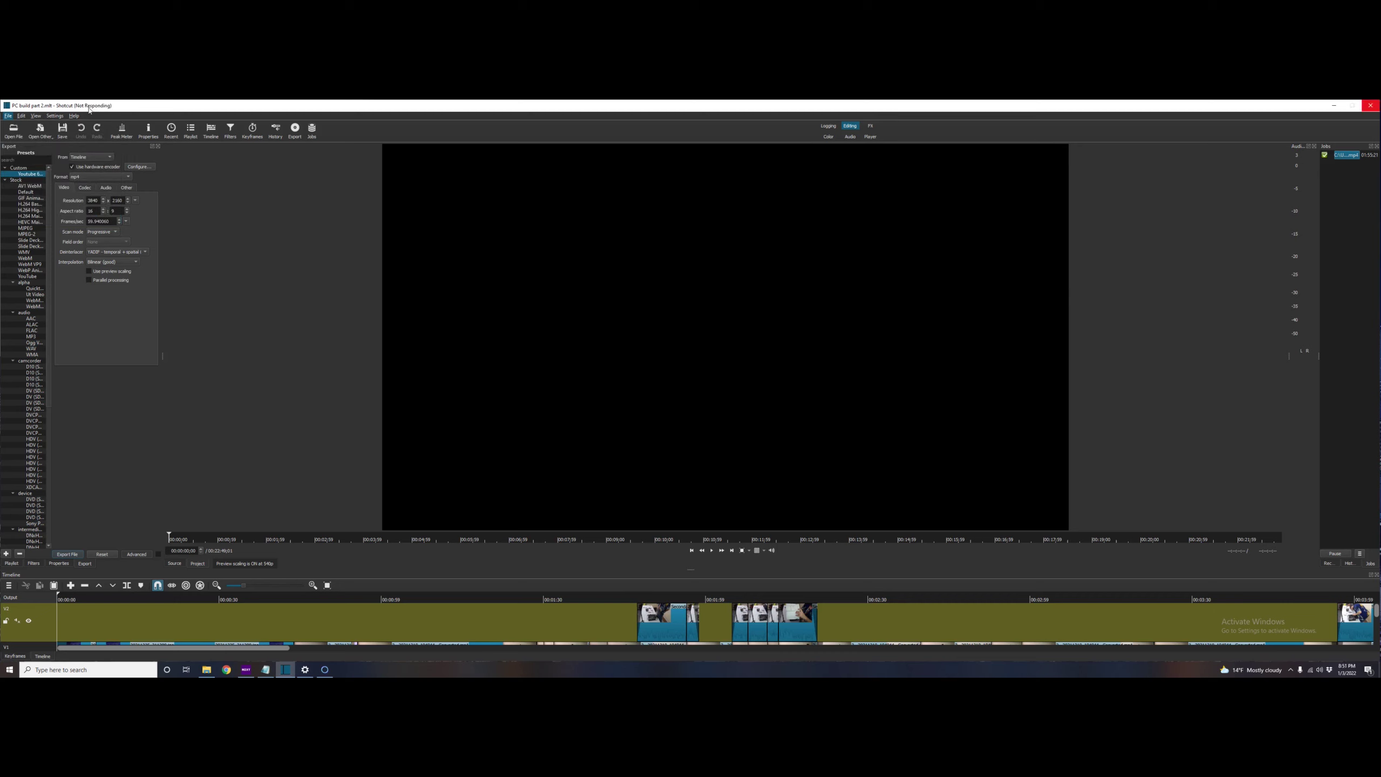
Inspect NZXT CAM's full process list by name and by RAM usage, and return to the monitoring overview.
{"action": "left_click", "coordinate": [246, 669]}
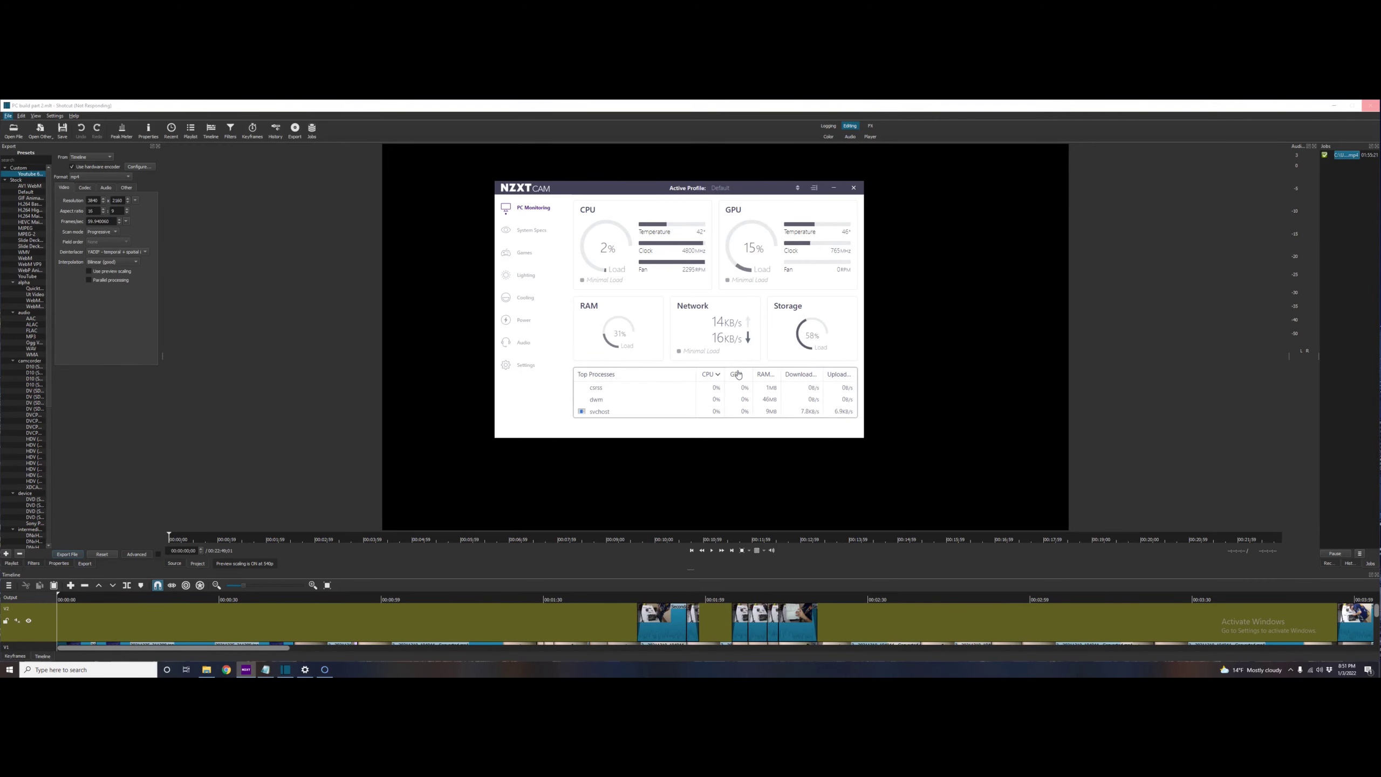
{"action": "left_click", "coordinate": [772, 387]}
{"action": "scroll", "coordinate": [655, 327], "scroll_direction": "down", "scroll_amount": 10}
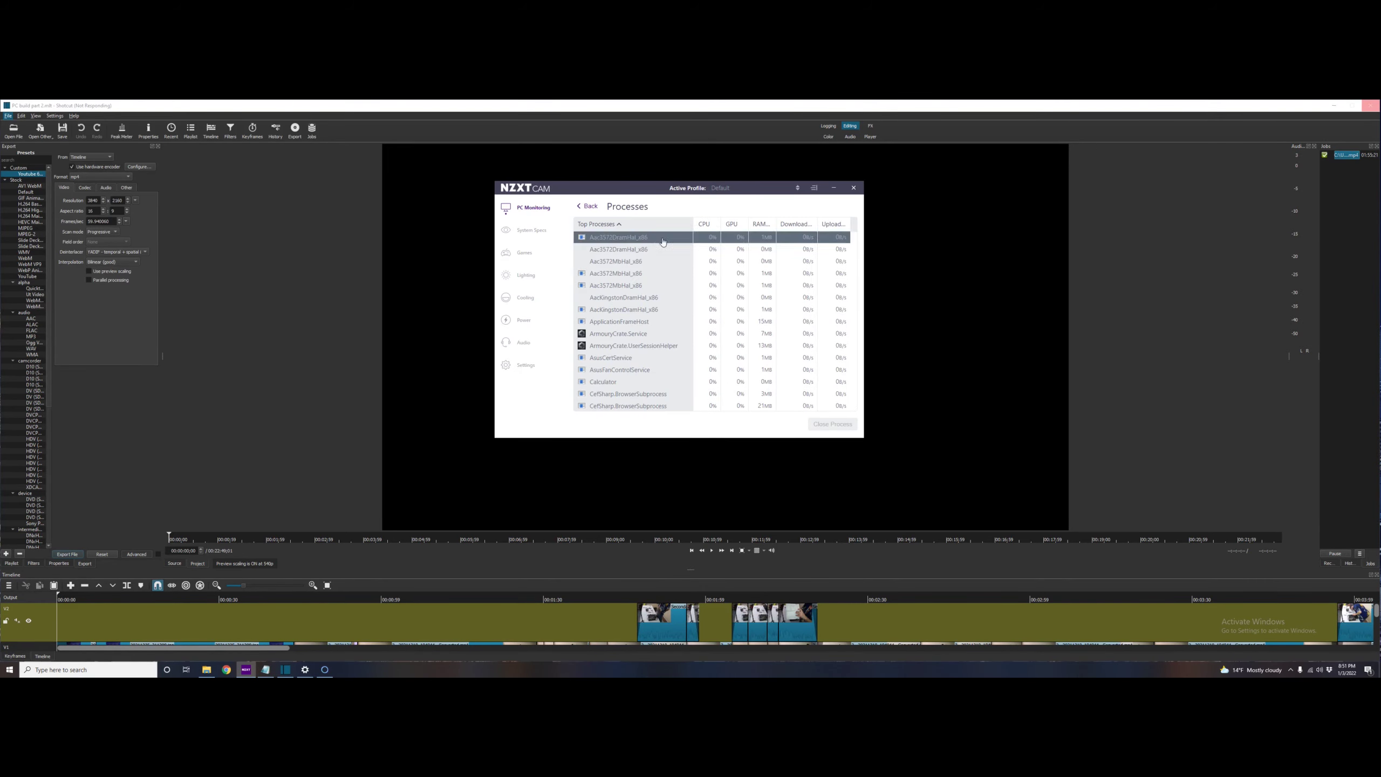
{"action": "scroll", "coordinate": [655, 327], "scroll_direction": "down", "scroll_amount": 10}
{"action": "scroll", "coordinate": [678, 308], "scroll_direction": "up", "scroll_amount": 10}
{"action": "scroll", "coordinate": [679, 306], "scroll_direction": "up", "scroll_amount": 9}
{"action": "left_click", "coordinate": [618, 223]}
{"action": "scroll", "coordinate": [625, 323], "scroll_direction": "down", "scroll_amount": 2}
{"action": "scroll", "coordinate": [626, 326], "scroll_direction": "down", "scroll_amount": 8}
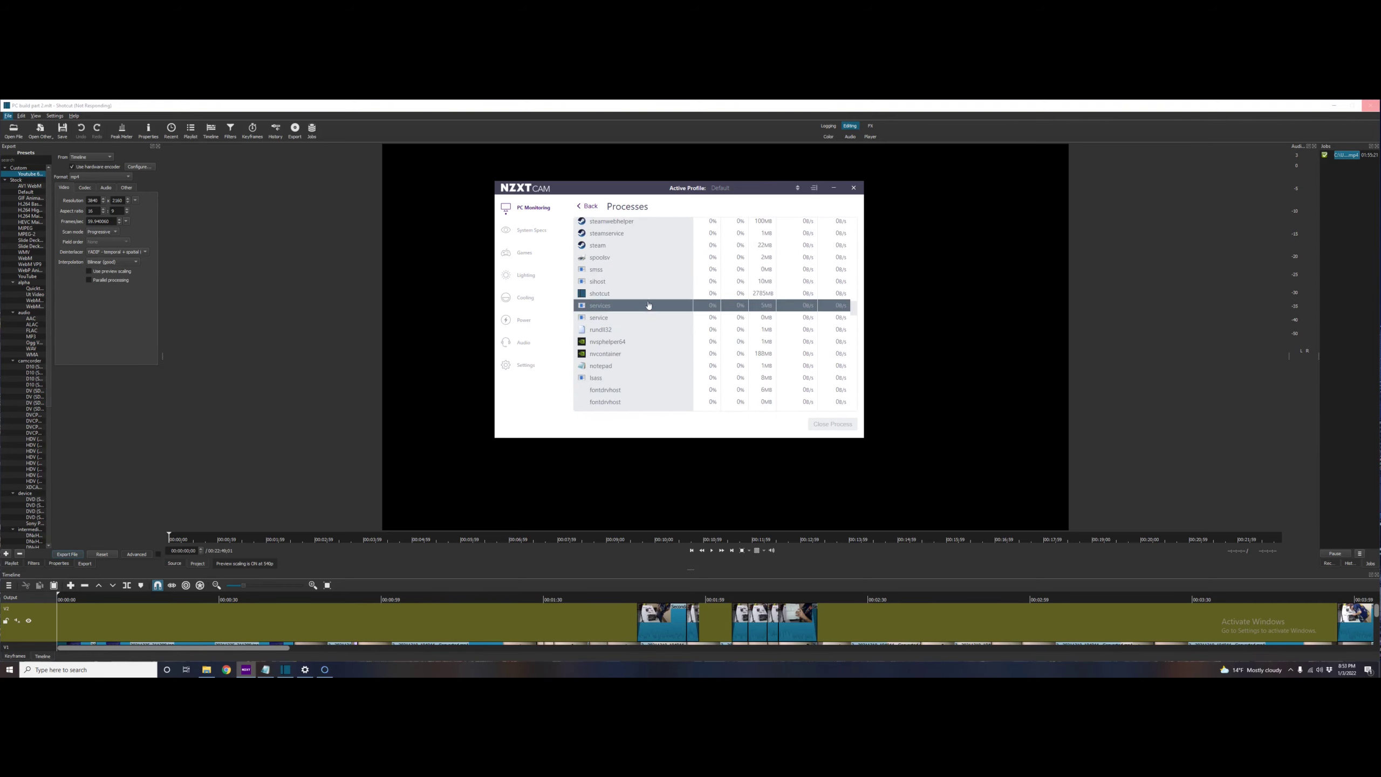
{"action": "scroll", "coordinate": [680, 305], "scroll_direction": "up", "scroll_amount": 10}
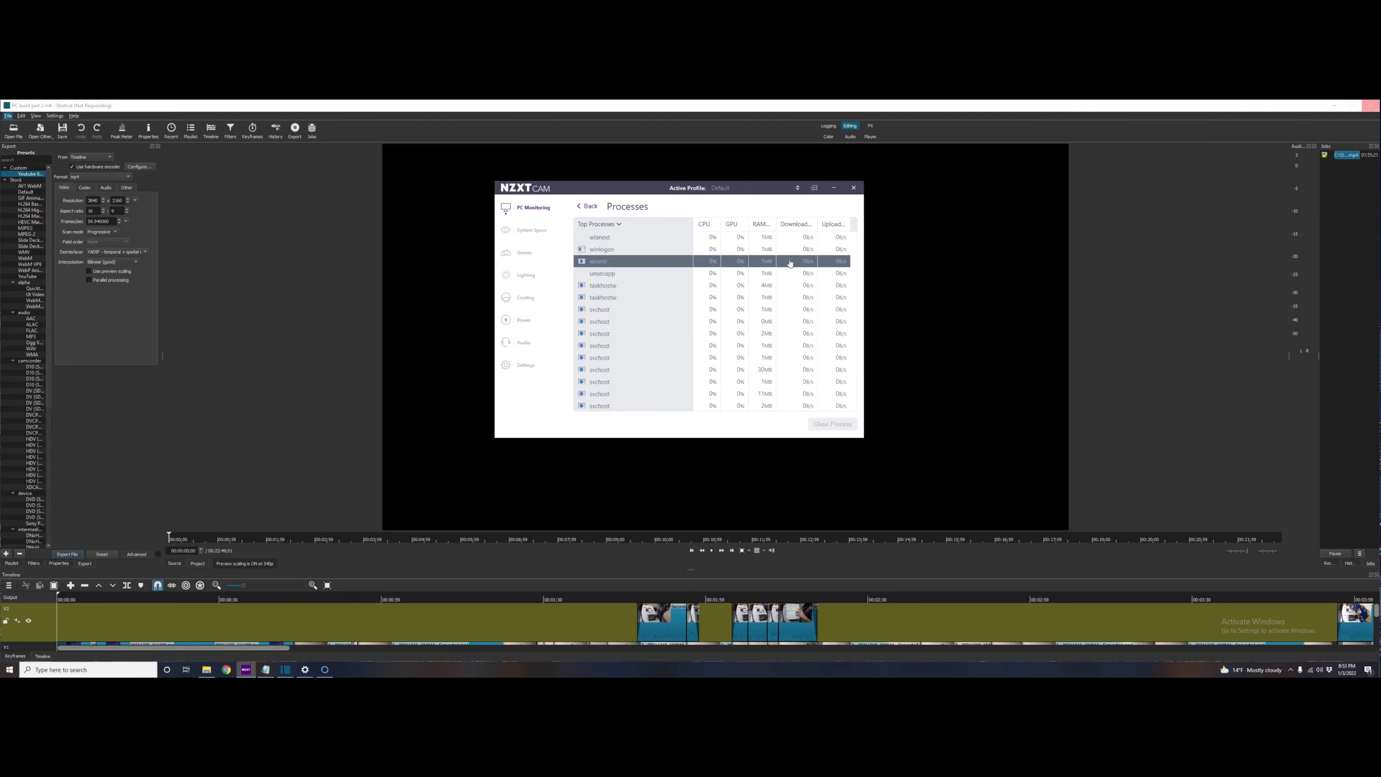
{"action": "left_click", "coordinate": [761, 223]}
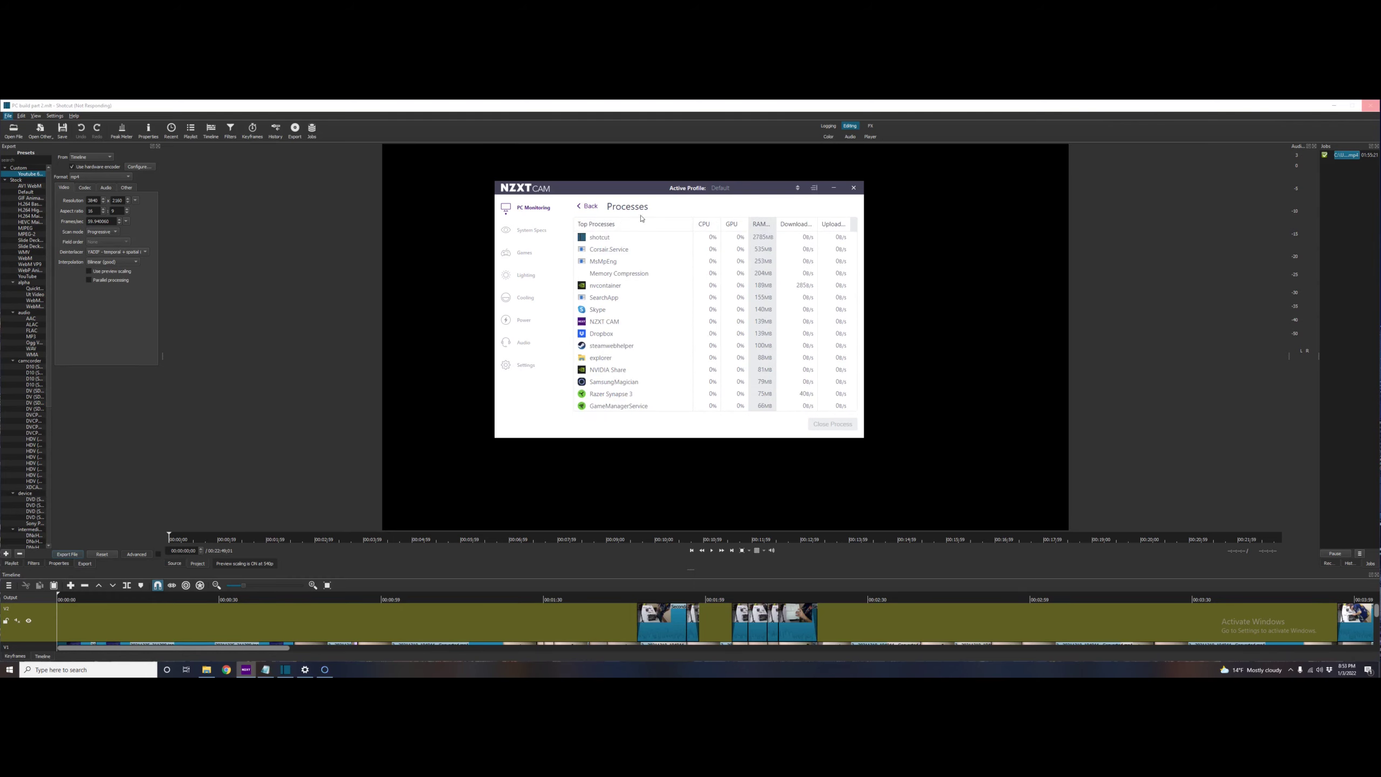
{"action": "left_click", "coordinate": [586, 205]}
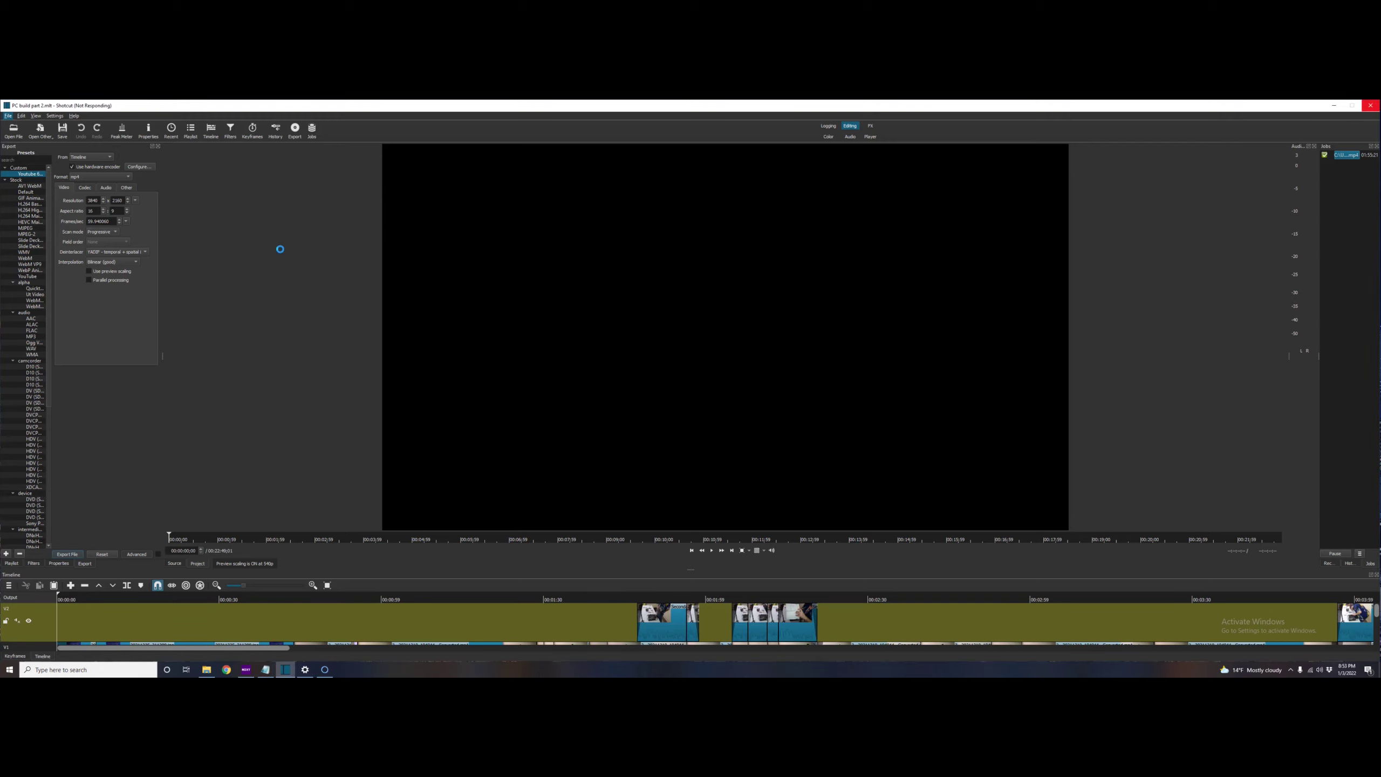
Force-close the unresponsive Shotcut program.
{"action": "left_click", "coordinate": [1370, 107]}
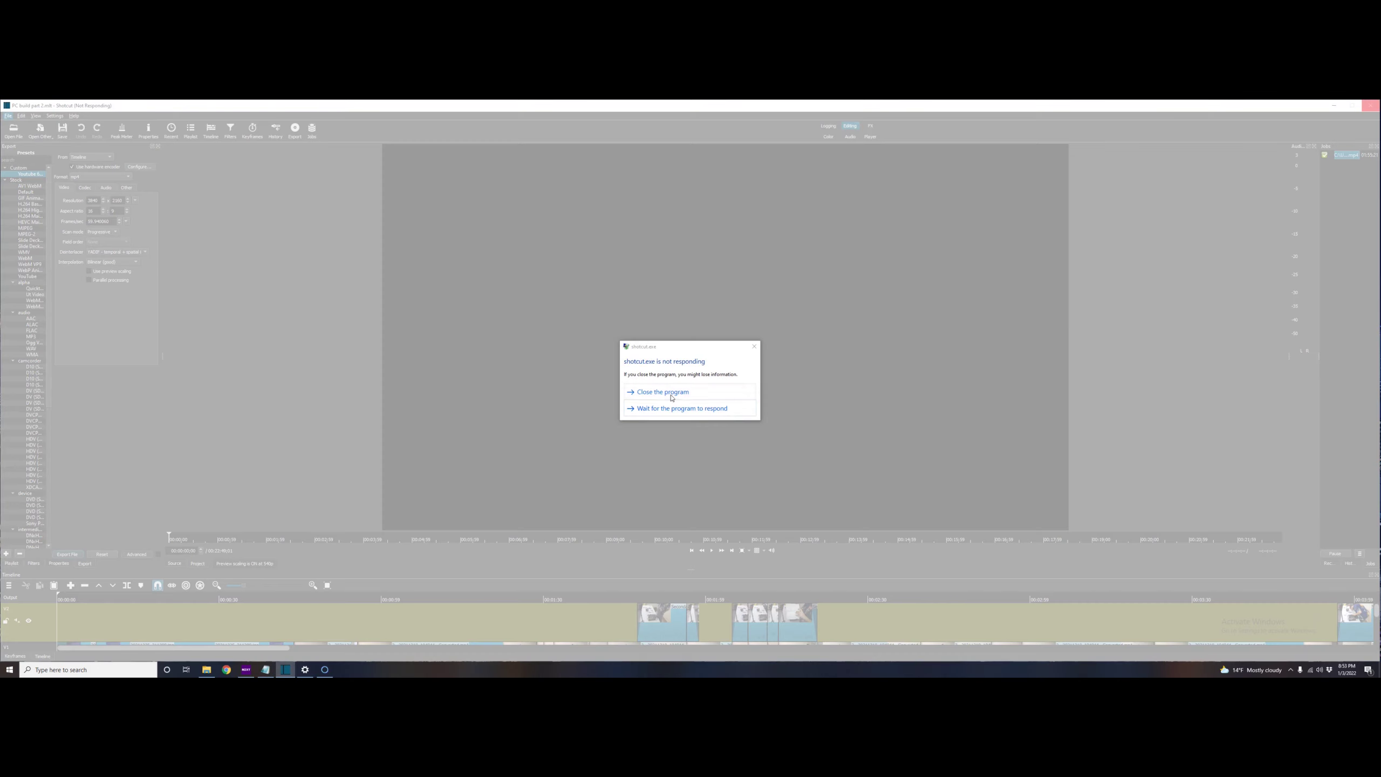
{"action": "left_click", "coordinate": [668, 392]}
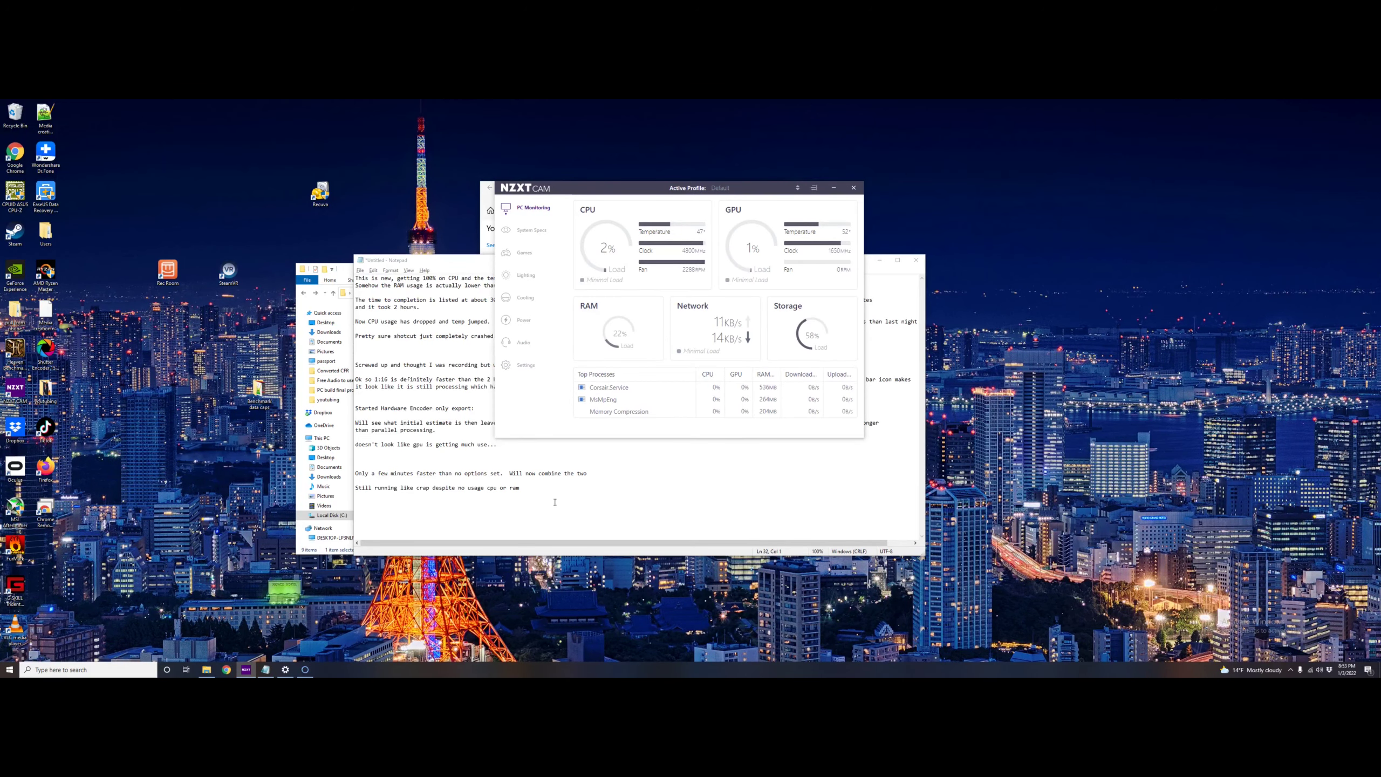
Change the end of the last Notepad note to read "no usage cpu and only little of RAM".
{"action": "left_click", "coordinate": [523, 489]}
{"action": "key", "text": "BackSpace"}
{"action": "key", "text": "BackSpace"}
{"action": "key", "text": "BackSpace"}
{"action": "key", "text": "BackSpace"}
{"action": "key", "text": "BackSpace"}
{"action": "key", "text": "BackSpace"}
{"action": "type", "text": "and only little of RAM"}
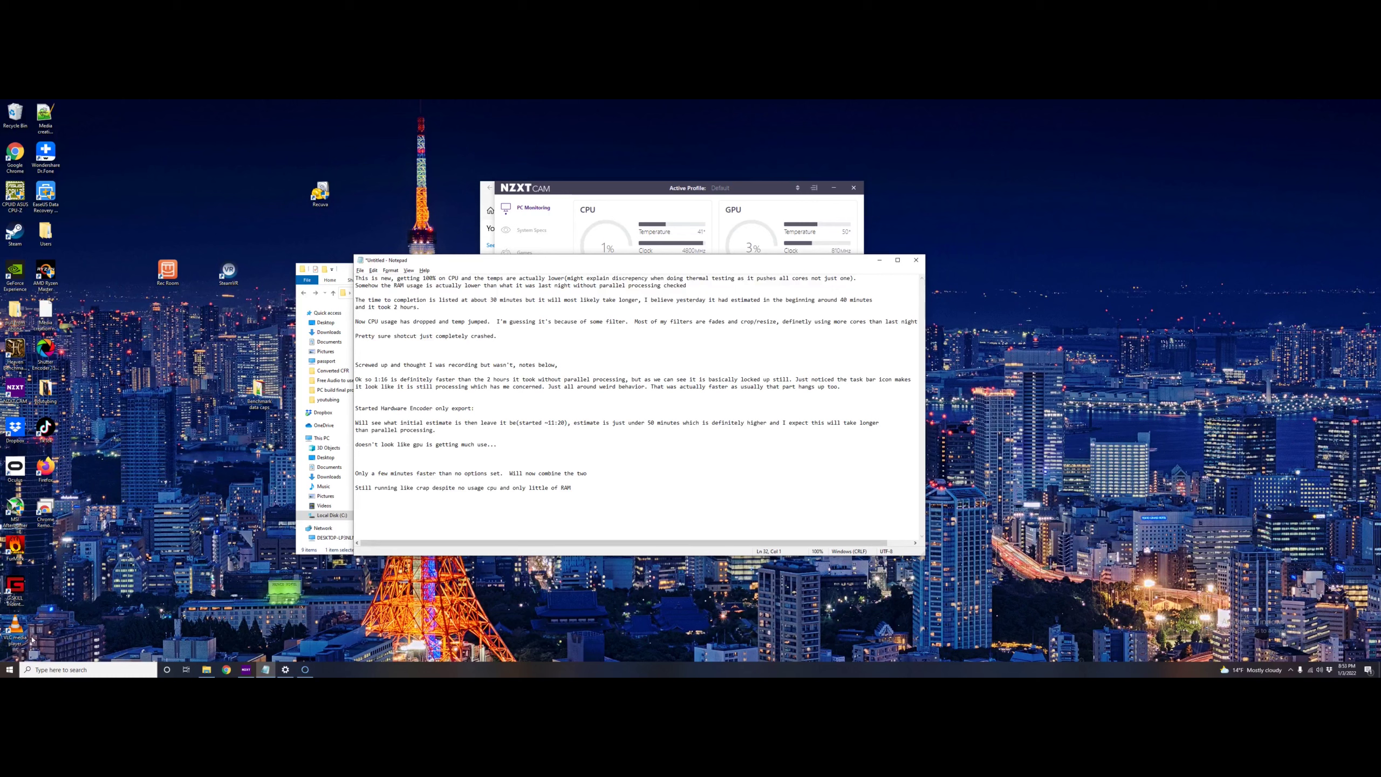
Relaunch Shotcut and open the recent project "PC build part 2.mlt".
{"action": "key", "text": "super"}
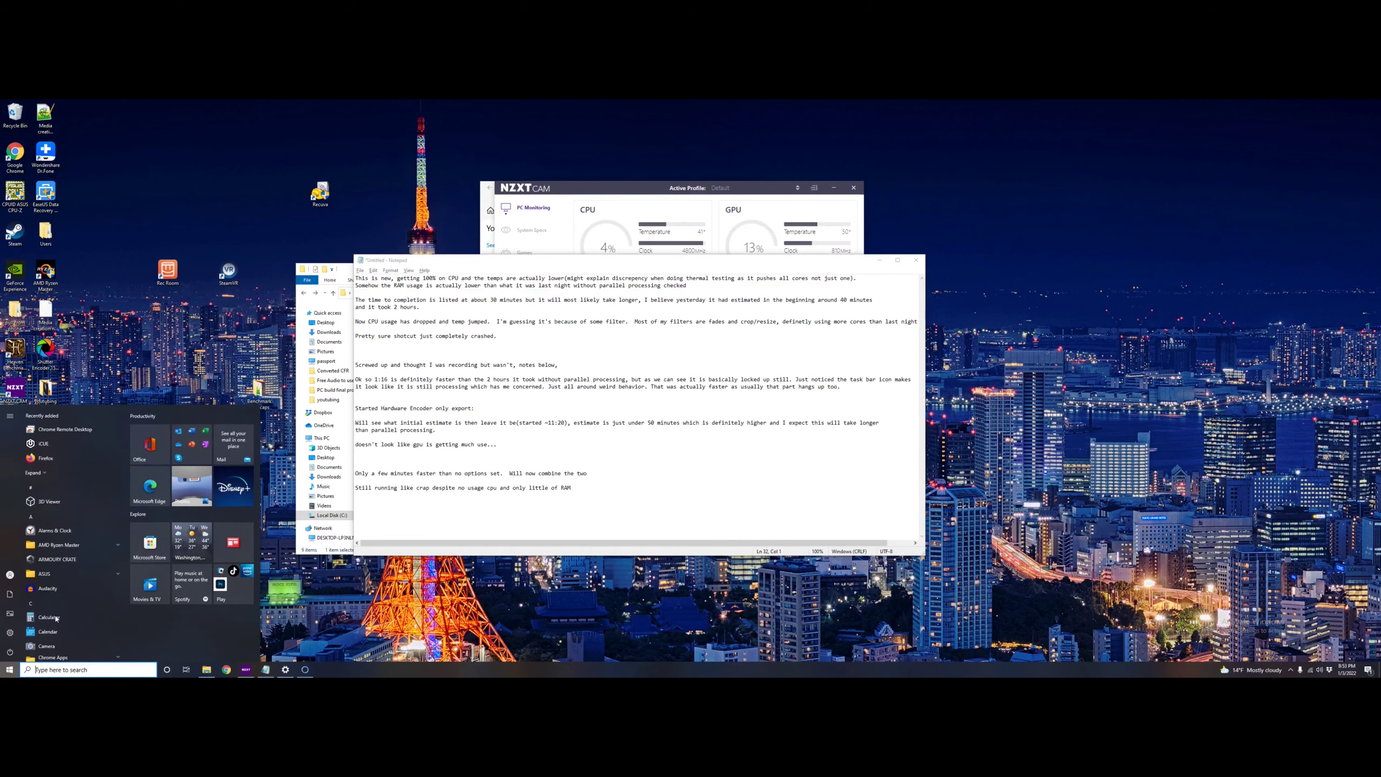
{"action": "key", "text": "super"}
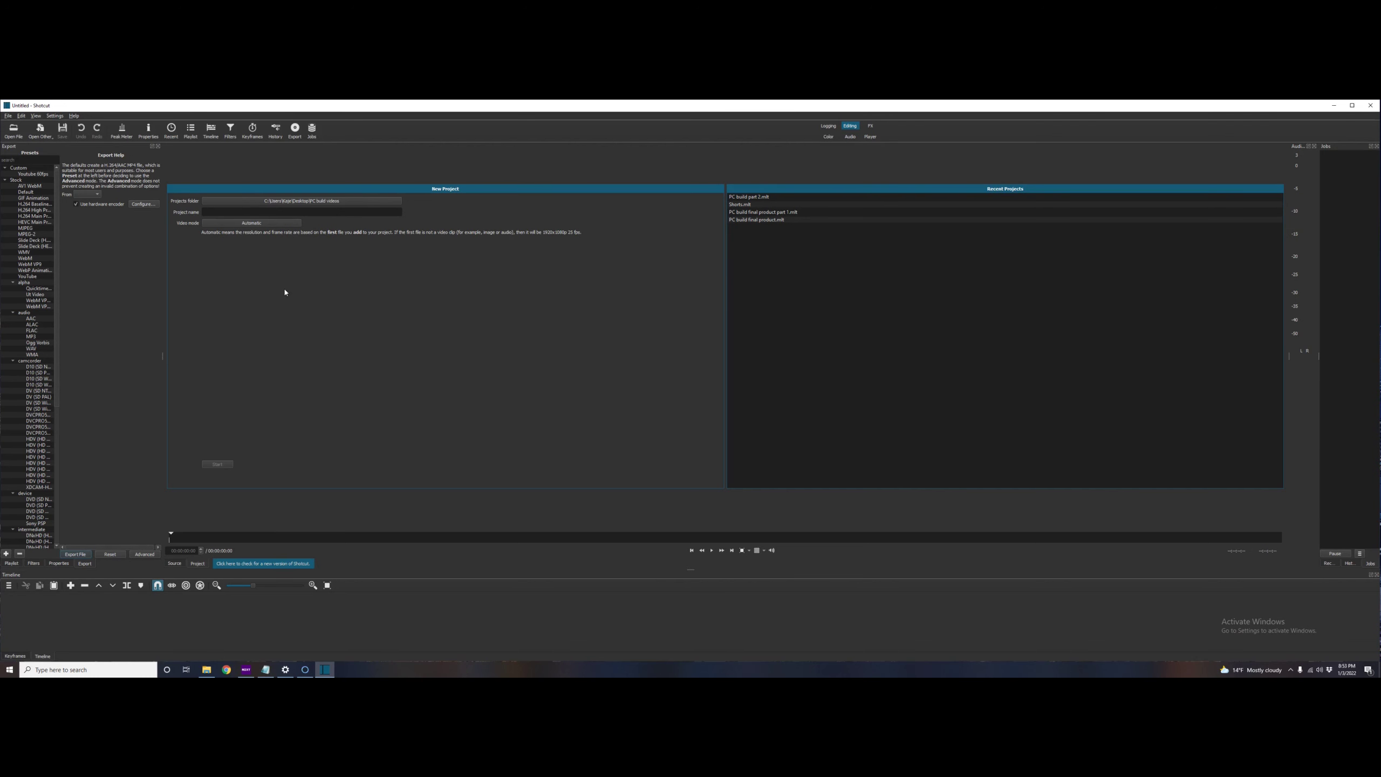
{"action": "left_click", "coordinate": [760, 196]}
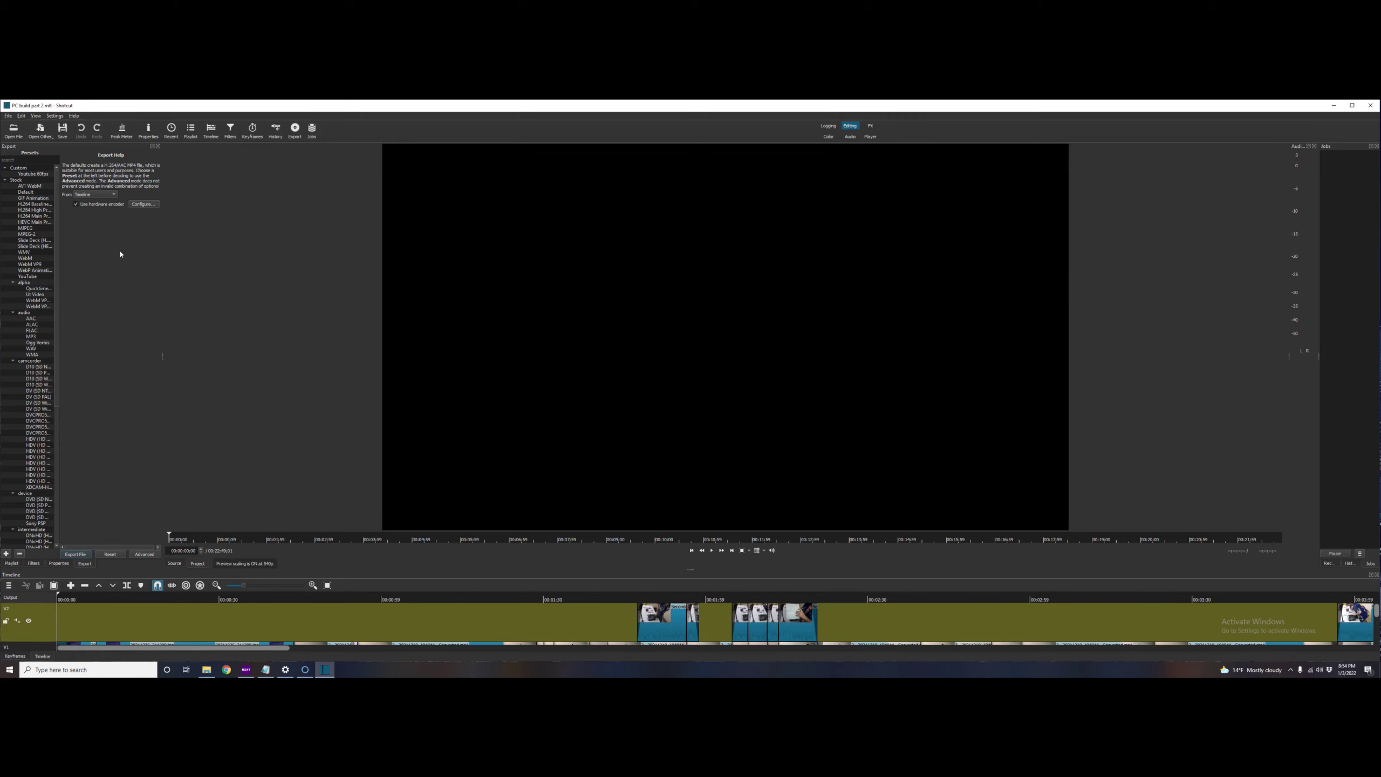
Test whether Shotcut's settings respond, and add "Even after restarting it is running poorly again." to the Notepad notes.
{"action": "left_click", "coordinate": [54, 116]}
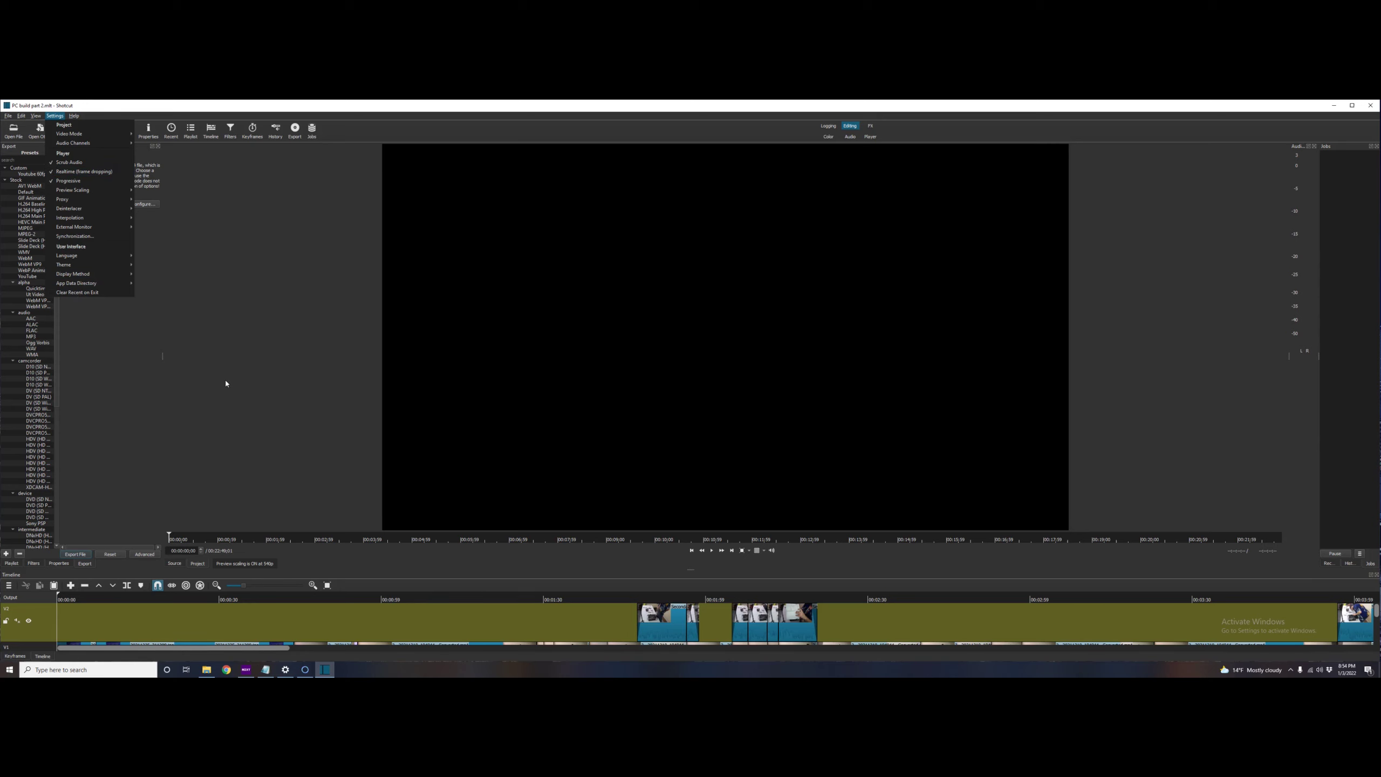
{"action": "key", "text": "alt+Tab"}
{"action": "type", "text": "Even after restarting it is running poorly again"}
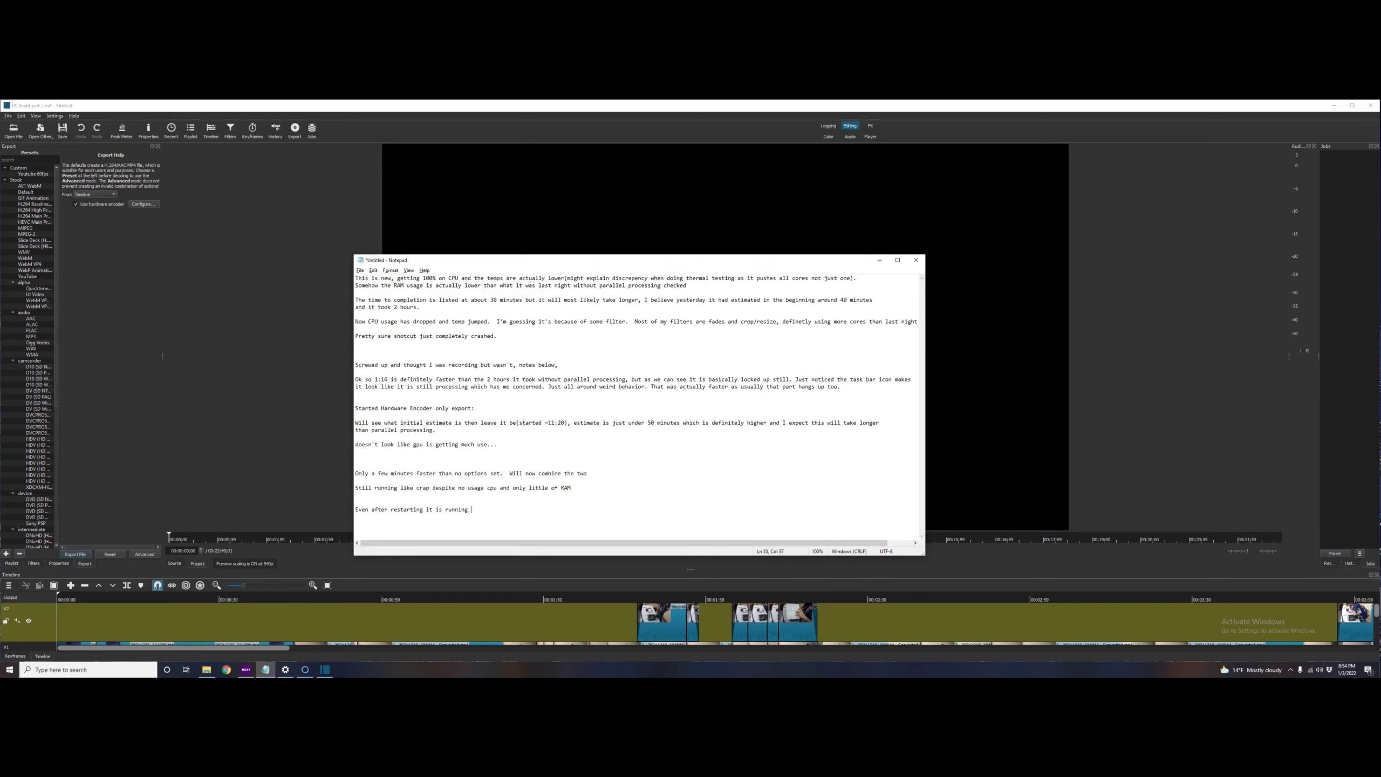
{"action": "key", "text": "alt+Tab"}
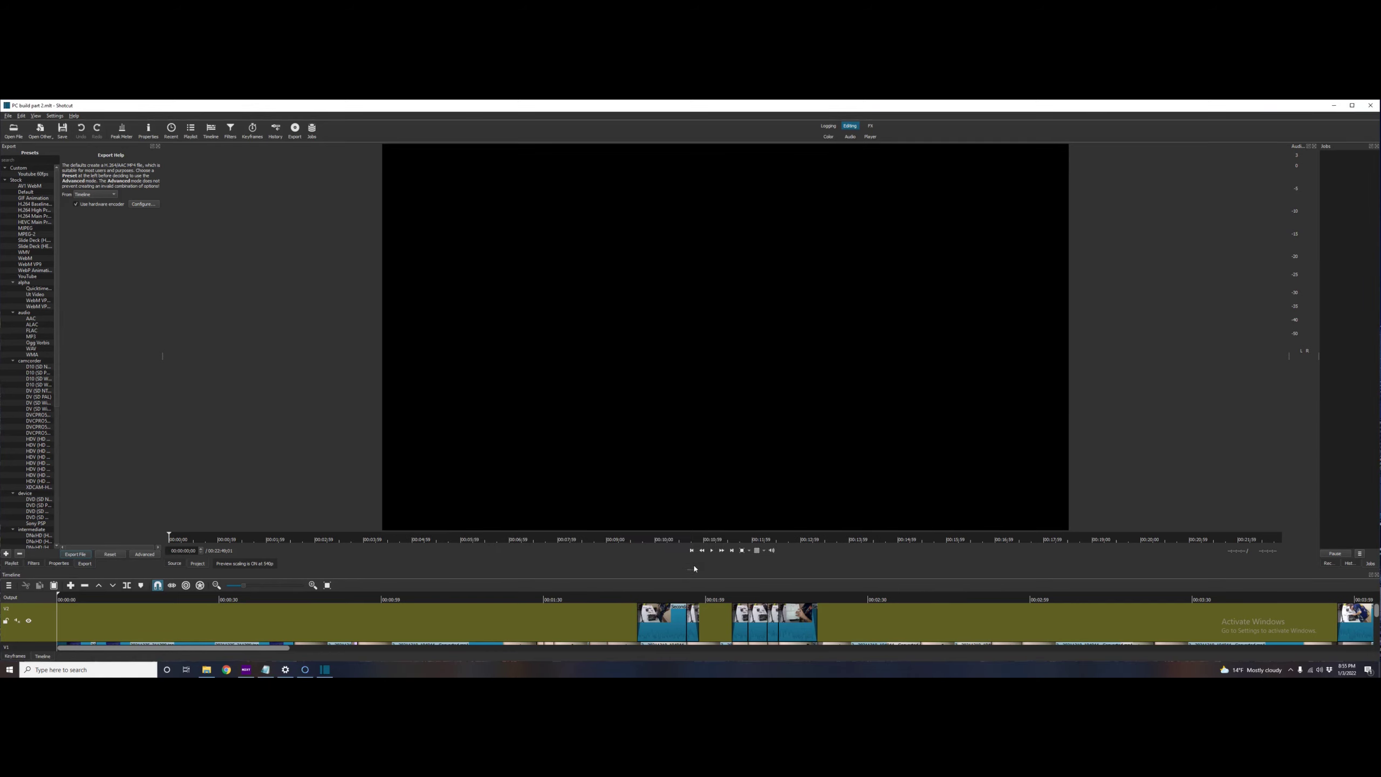
Enlarge Shotcut's timeline area to show all tracks, and check the current system load in NZXT CAM.
{"action": "left_click_drag", "start_coordinate": [690, 570], "coordinate": [691, 452]}
{"action": "left_click", "coordinate": [246, 669]}
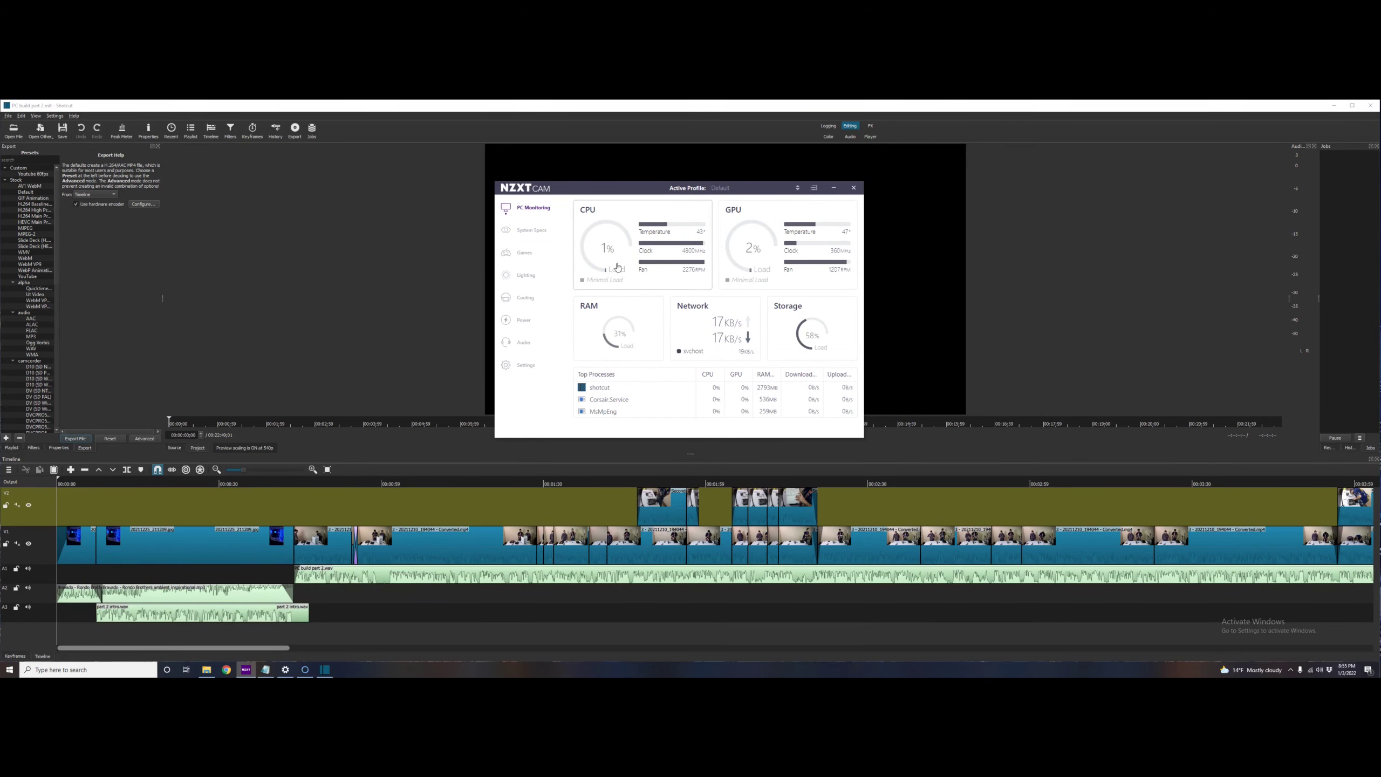
{"action": "left_click", "coordinate": [140, 266]}
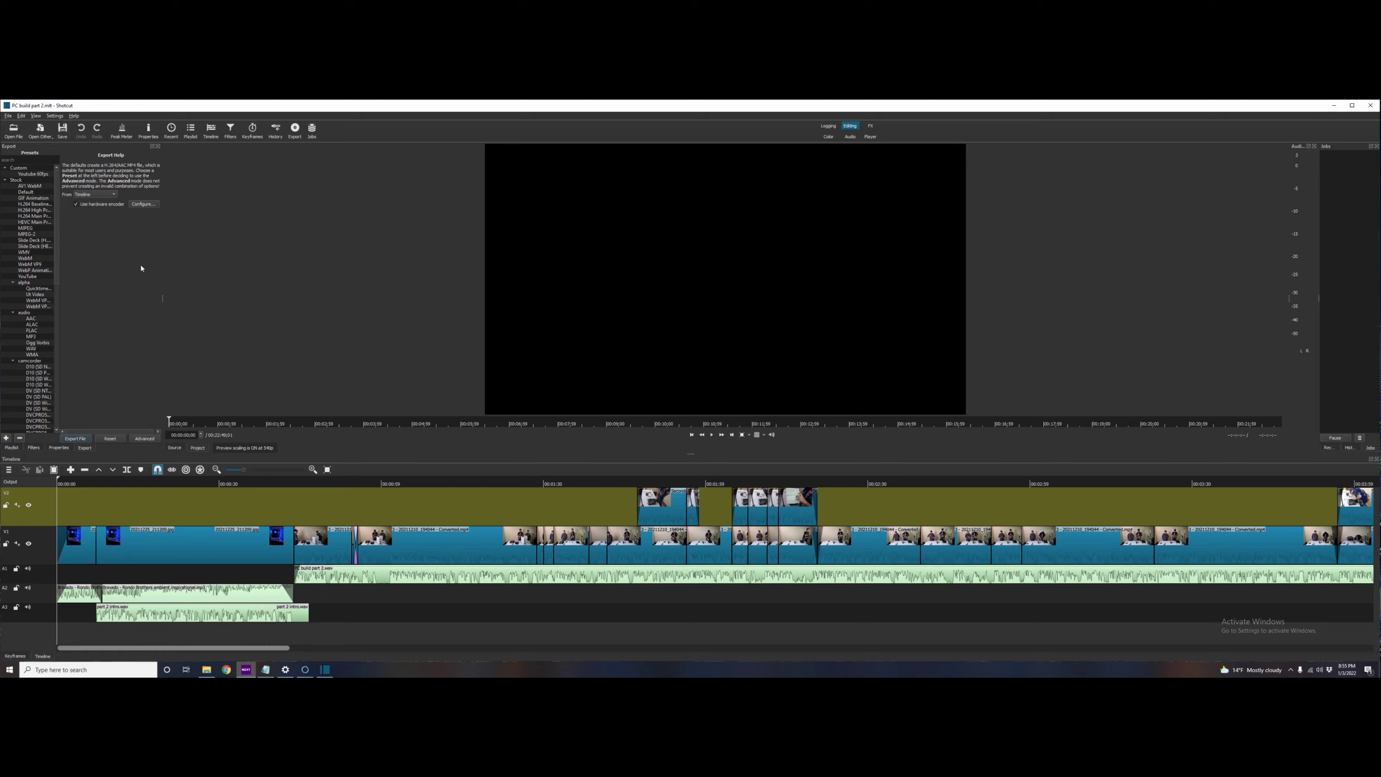
Export the timeline as "PC build part 2 HE PP" using the custom Youtube preset with hardware encoder and parallel processing enabled.
{"action": "left_click", "coordinate": [36, 174]}
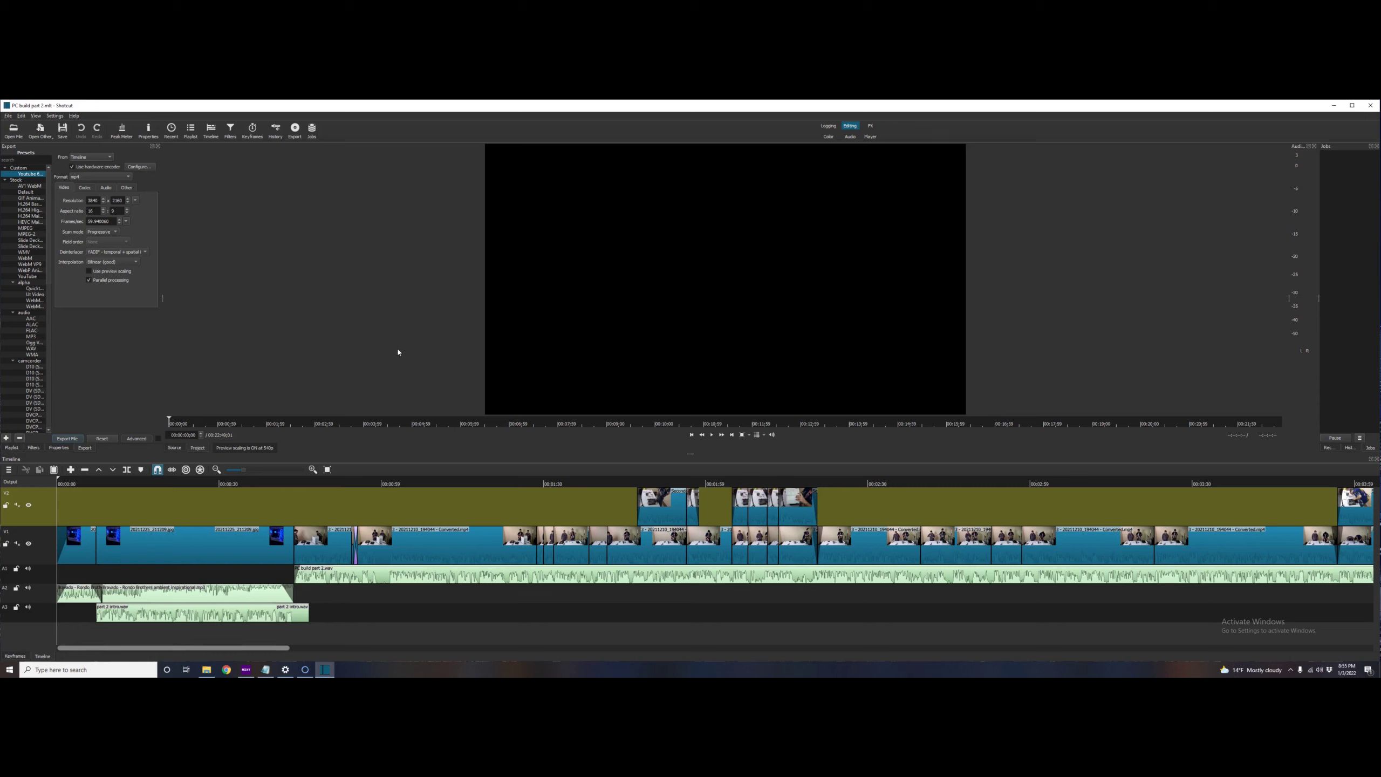
{"action": "left_click", "coordinate": [129, 360]}
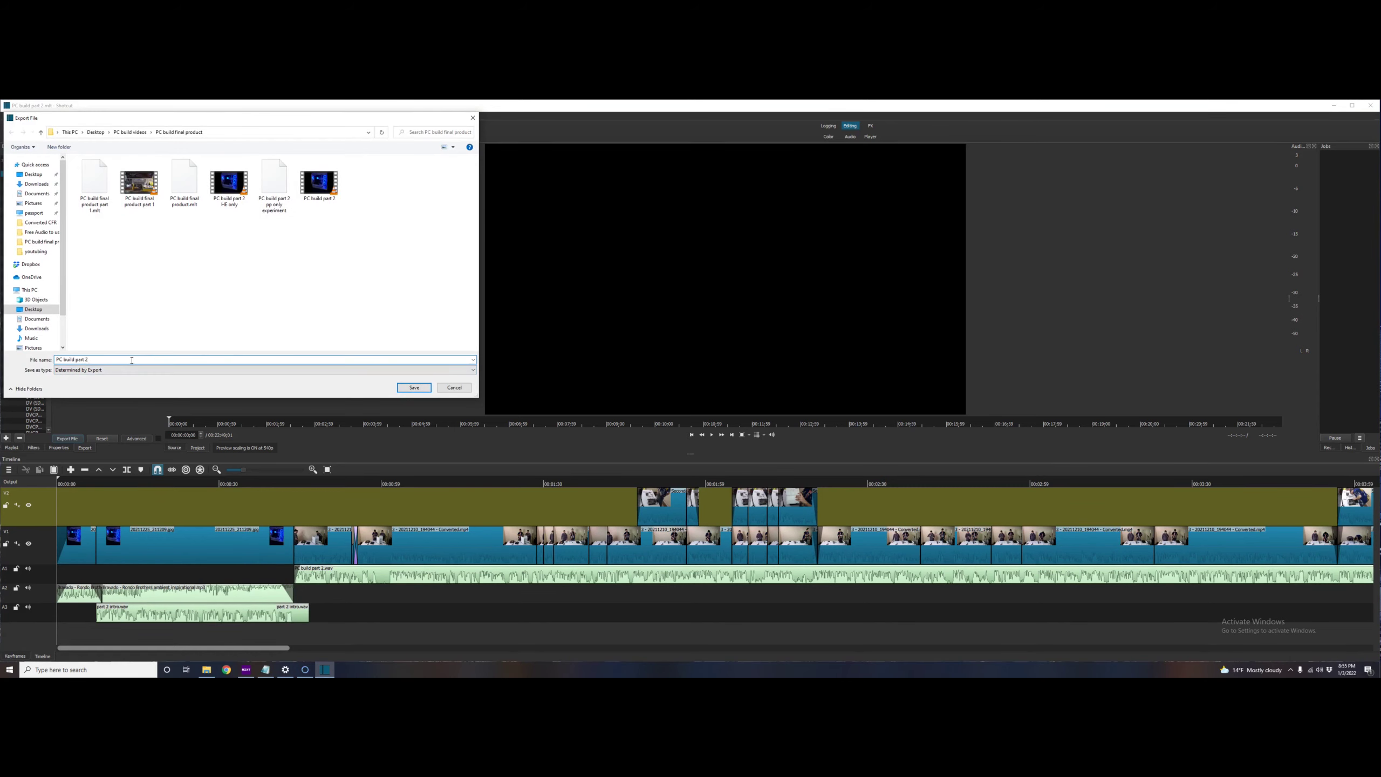
{"action": "type", "text": "HE PP"}
{"action": "left_click", "coordinate": [409, 388]}
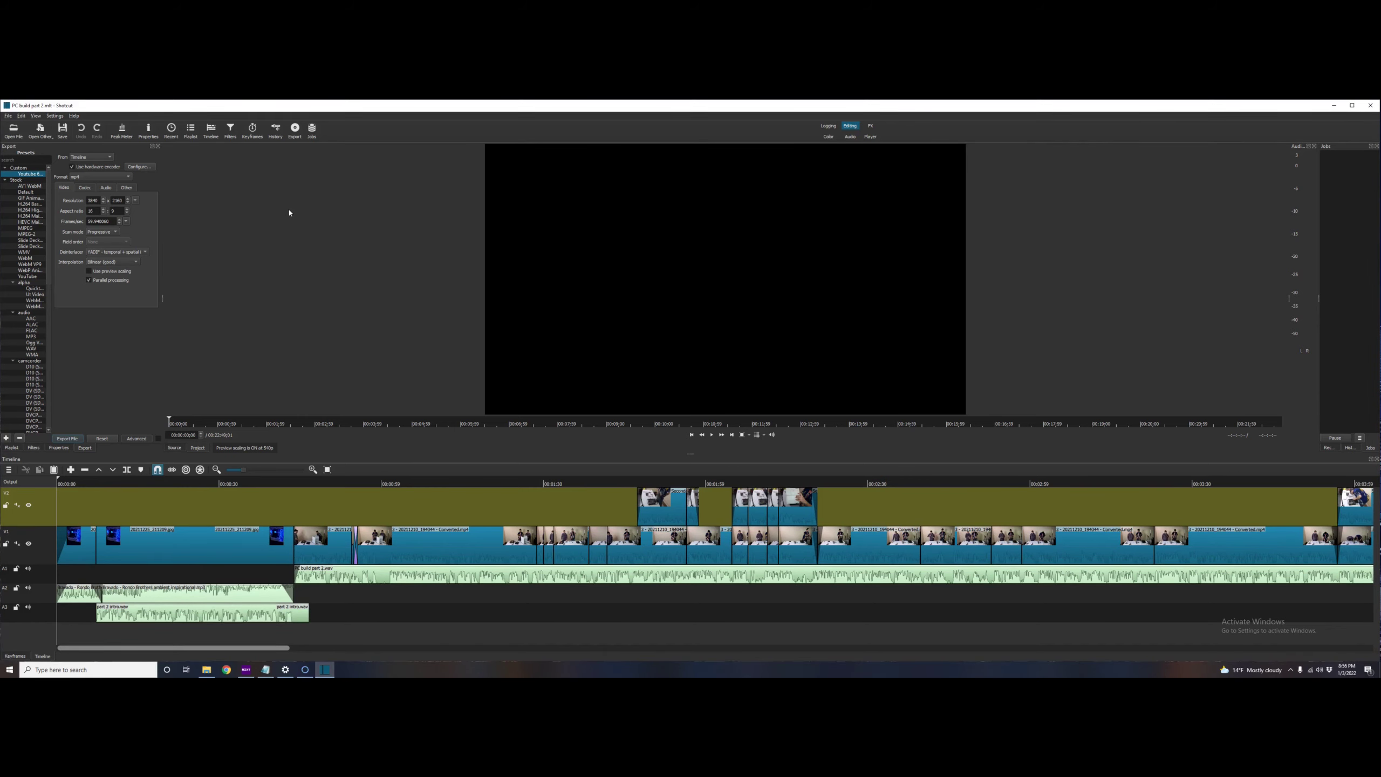
Note in Notepad that both options were toggled at 8:56, with a low estimate of around 17 minutes, the lowest so far though exports always take longer.
{"action": "key", "text": "alt+Tab"}
{"action": "type", "text": "Starting with both"}
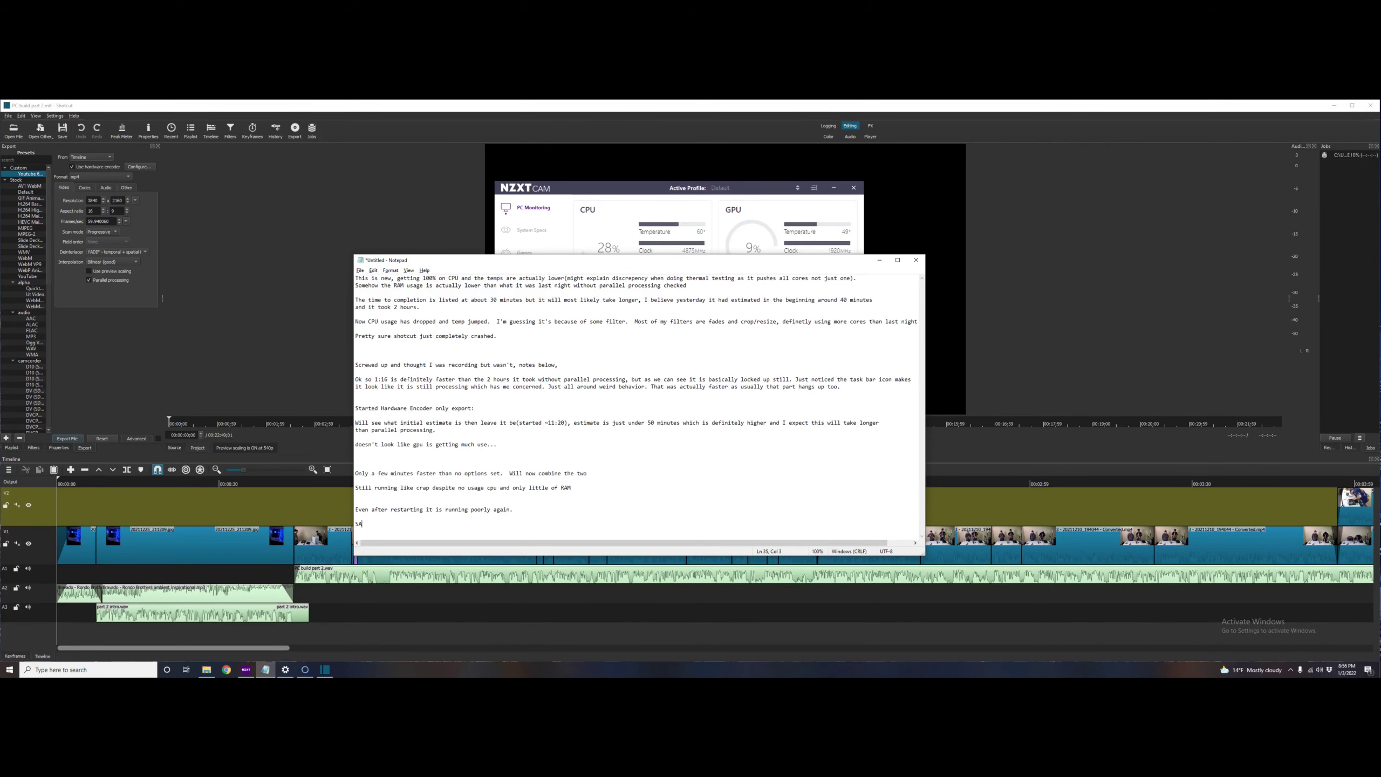
{"action": "type", "text": " options toggled at 8:56"}
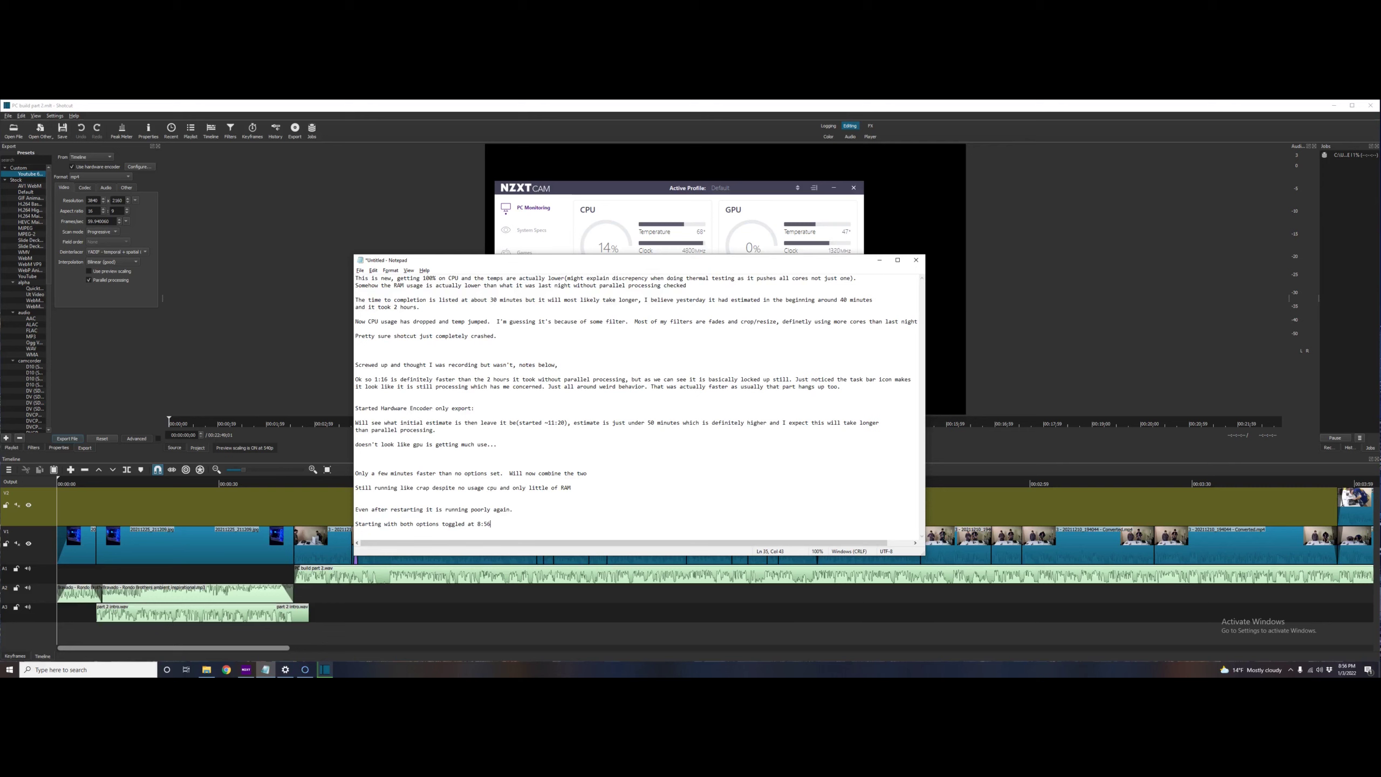
{"action": "type", "text": ", low estimate of around 17 minutes, which so far is the lowest starting estimate but it always takes longer."}
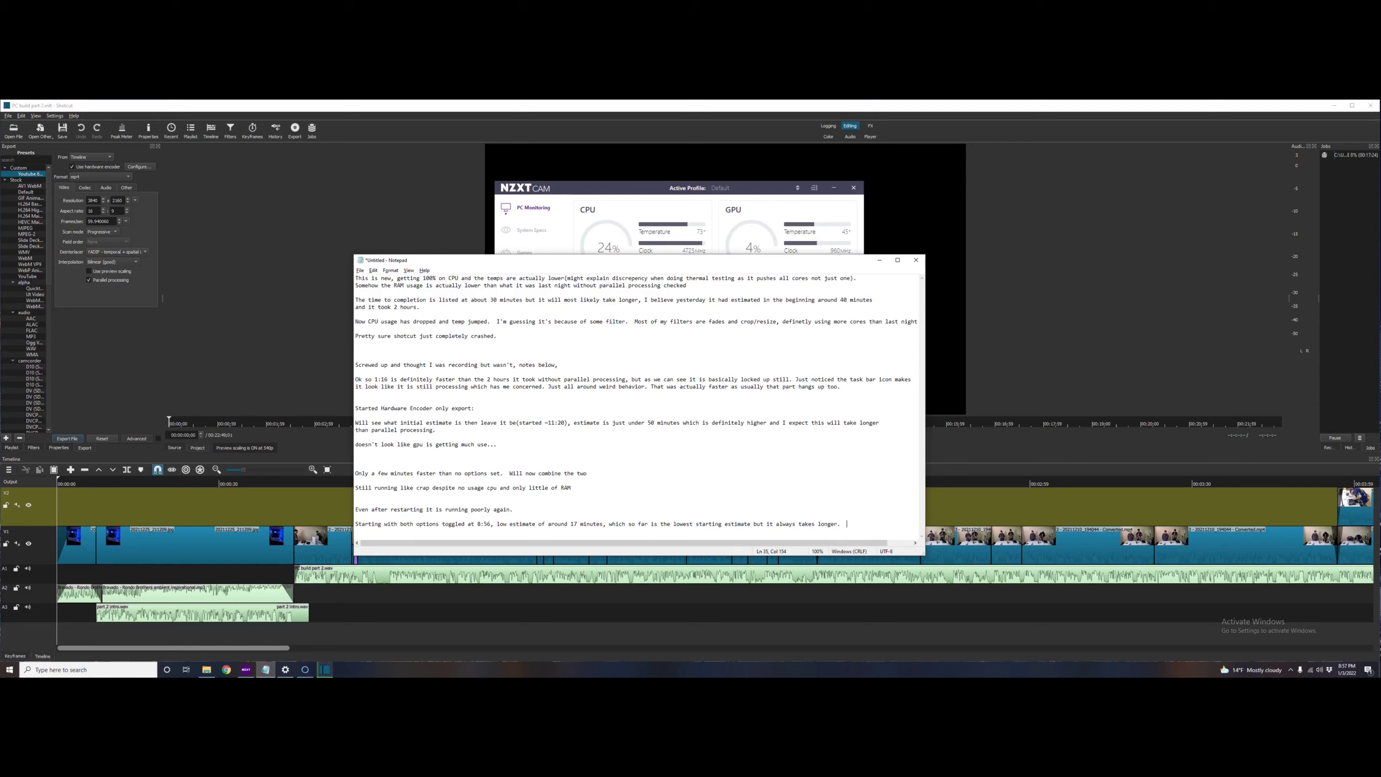
Check the export's load in NZXT CAM, and open Task Manager's CPU performance graphs beside it.
{"action": "left_click", "coordinate": [667, 231]}
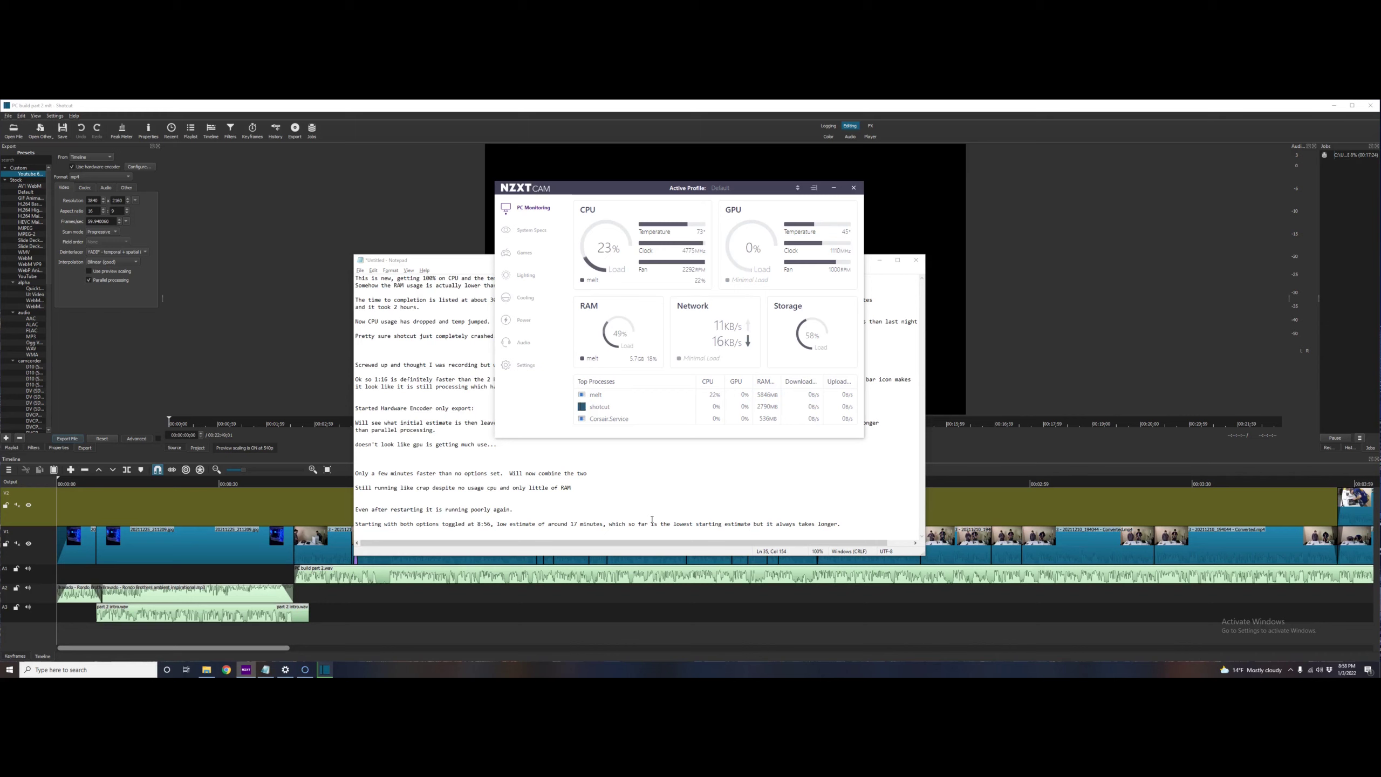
{"action": "key", "text": "ctrl+shift+Escape"}
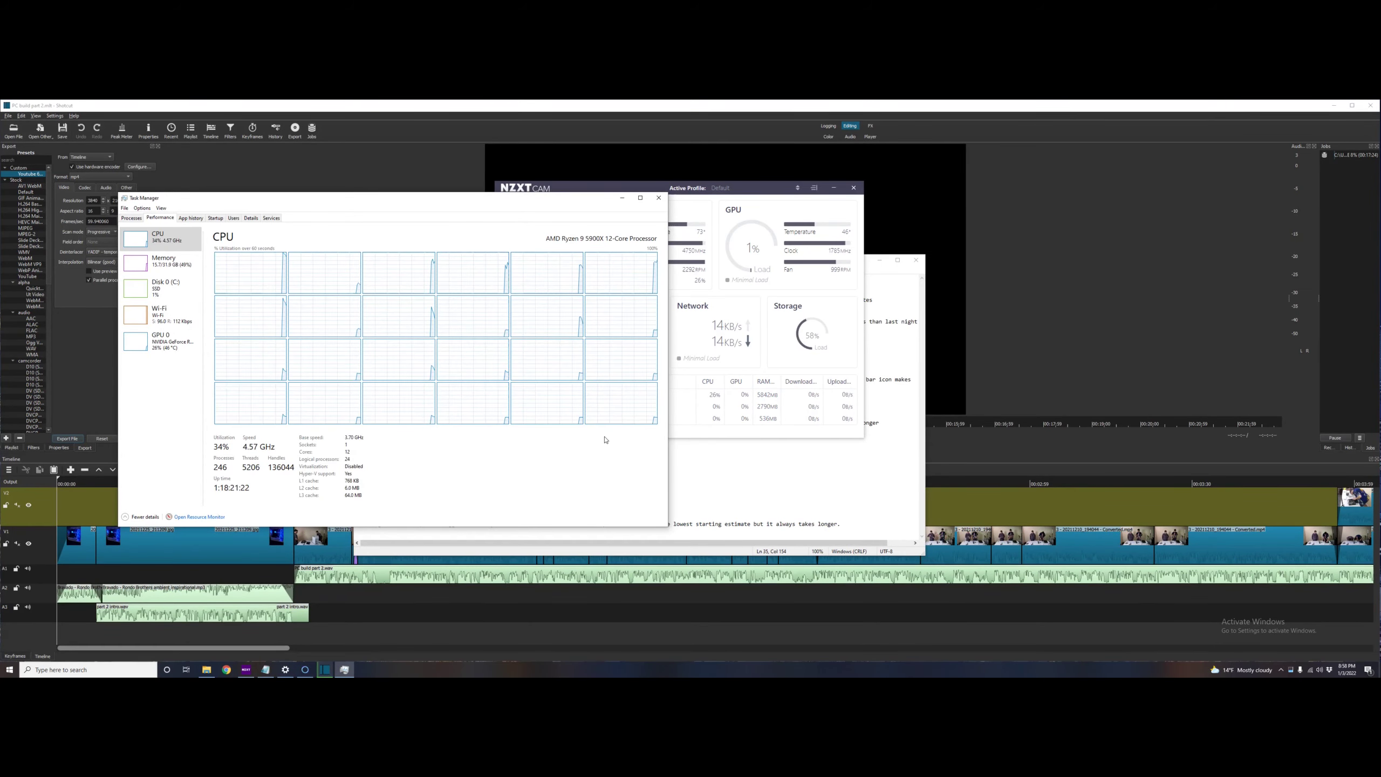
{"action": "left_click_drag", "start_coordinate": [550, 197], "coordinate": [456, 189]}
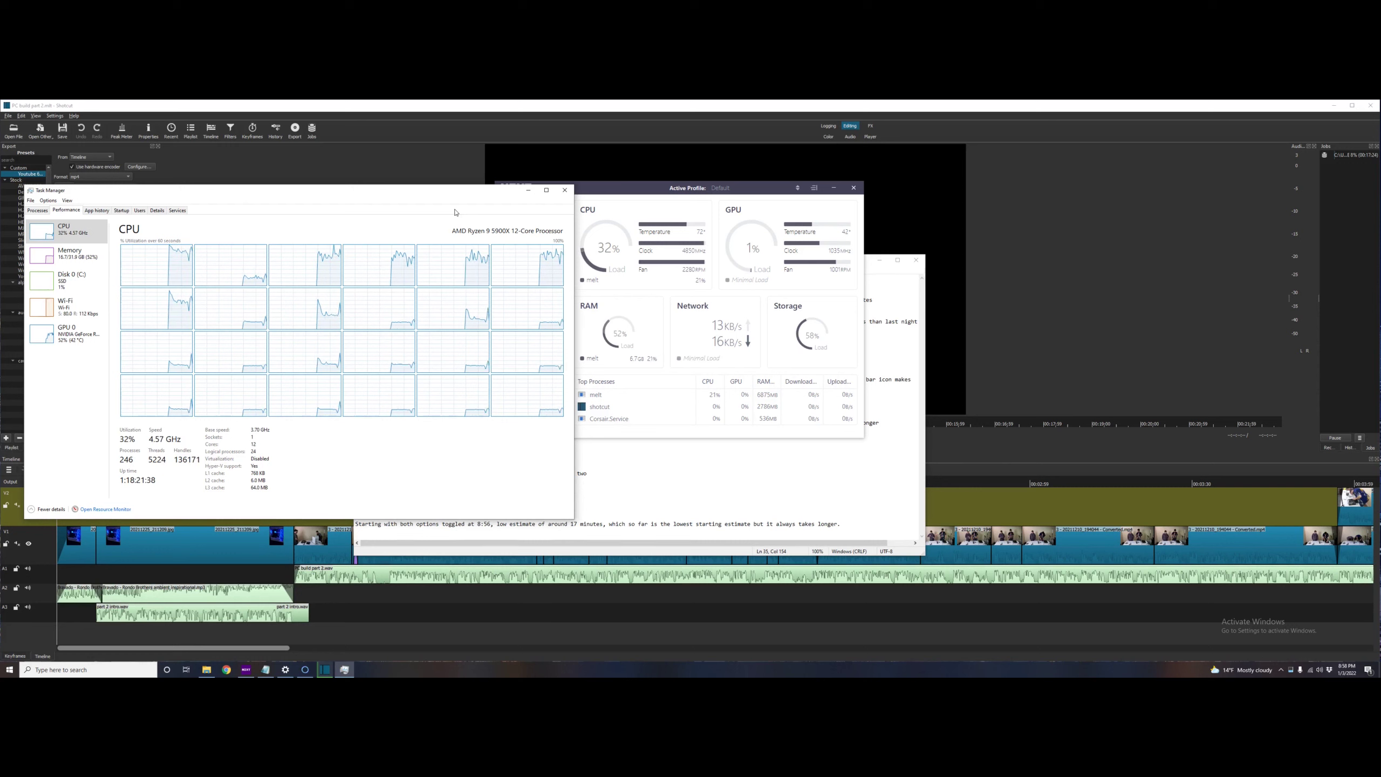
Add "Using fewer cores so far." to the end of the Notepad notes.
{"action": "left_click", "coordinate": [852, 525]}
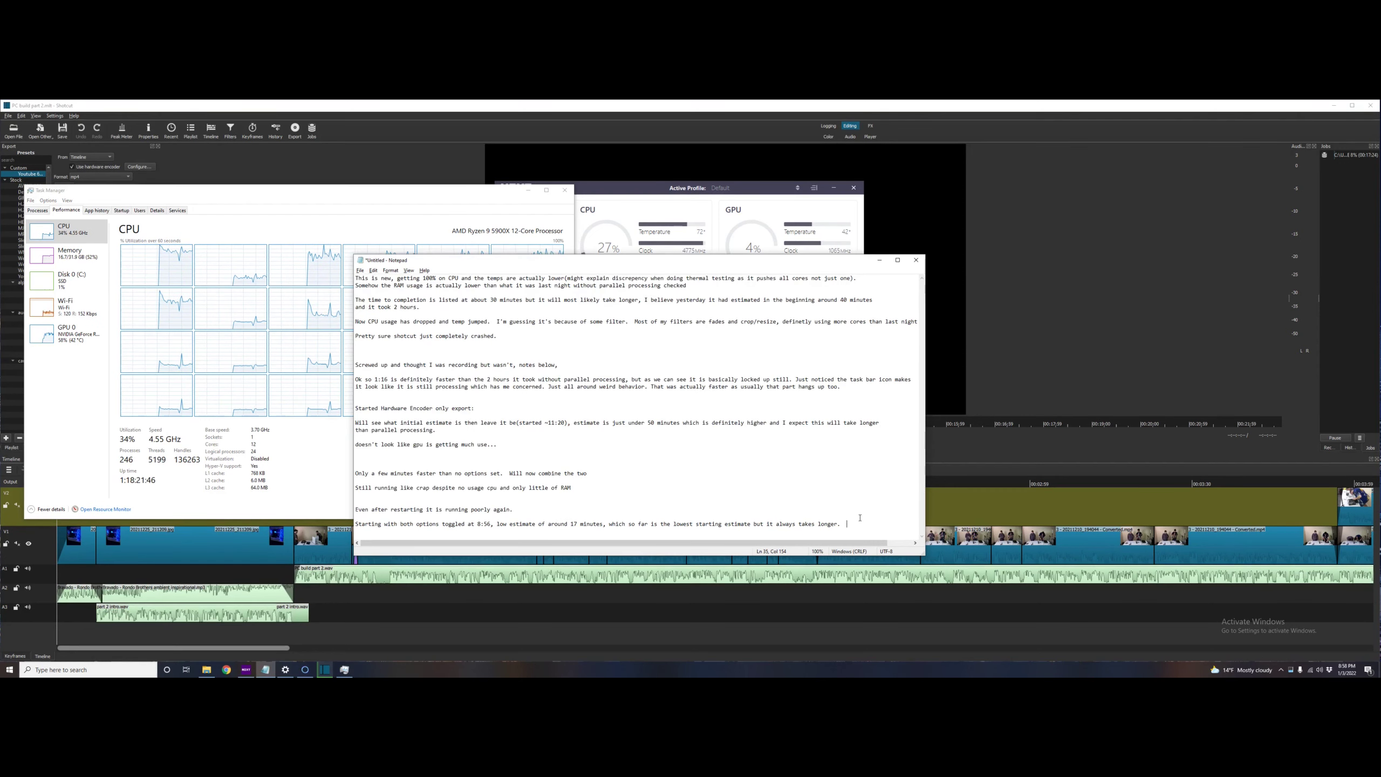
{"action": "type", "text": "Using fewer cores"}
{"action": "key", "text": "Return"}
{"action": "type", "text": "so far."}
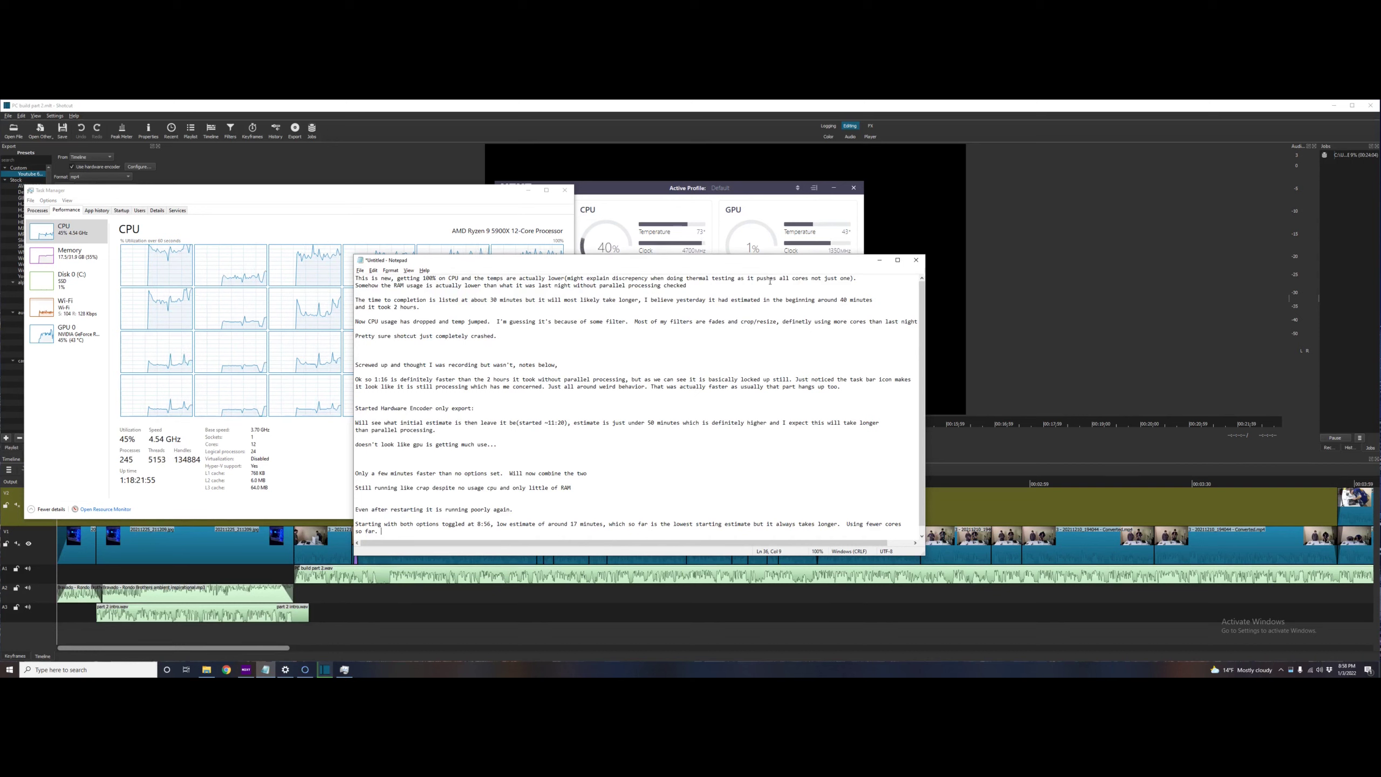
Check NZXT CAM and add "First 10 percent definitely seems faster but I wasn't fully paying attention on each iteration." to the Notepad notes.
{"action": "left_click", "coordinate": [769, 236]}
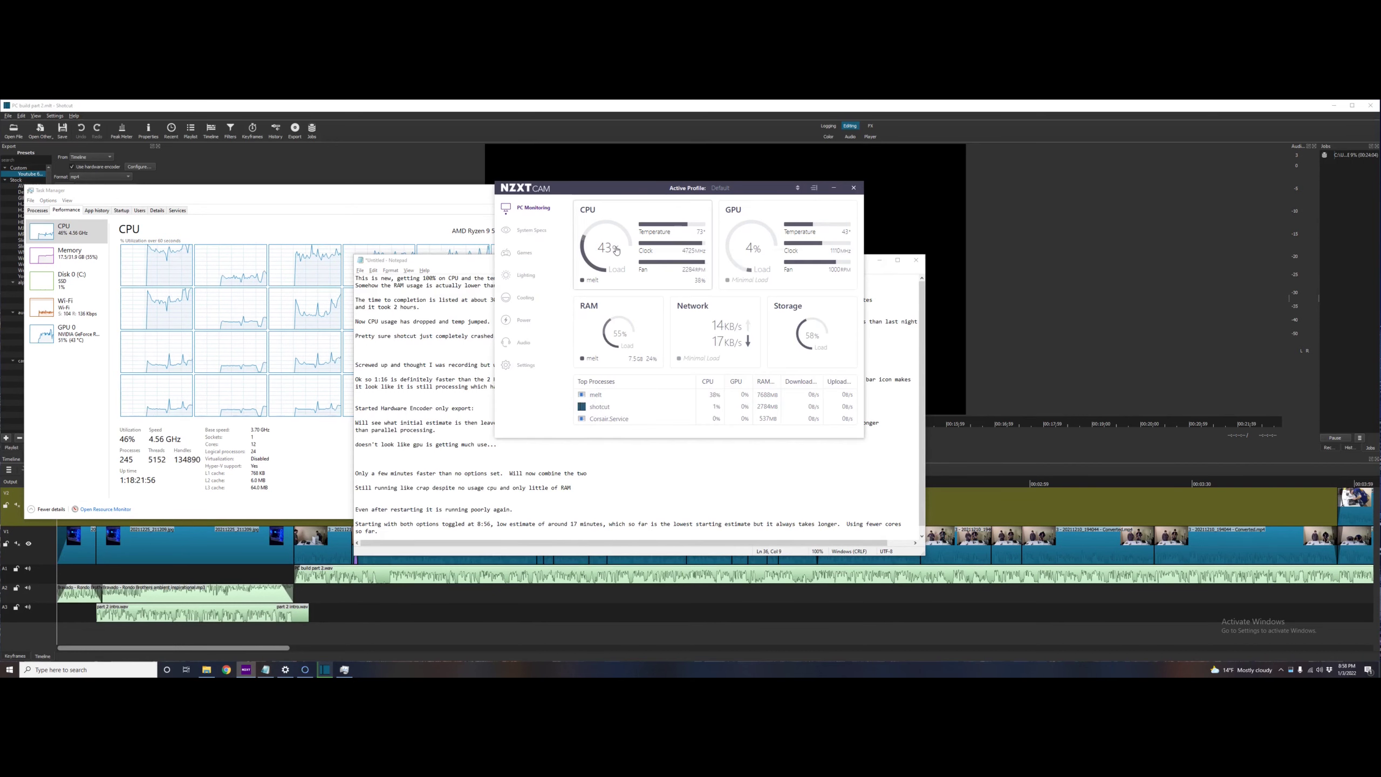
{"action": "left_click", "coordinate": [493, 529]}
{"action": "type", "text": "First 10 percent definitely seems faster but I wasn't fully payin"}
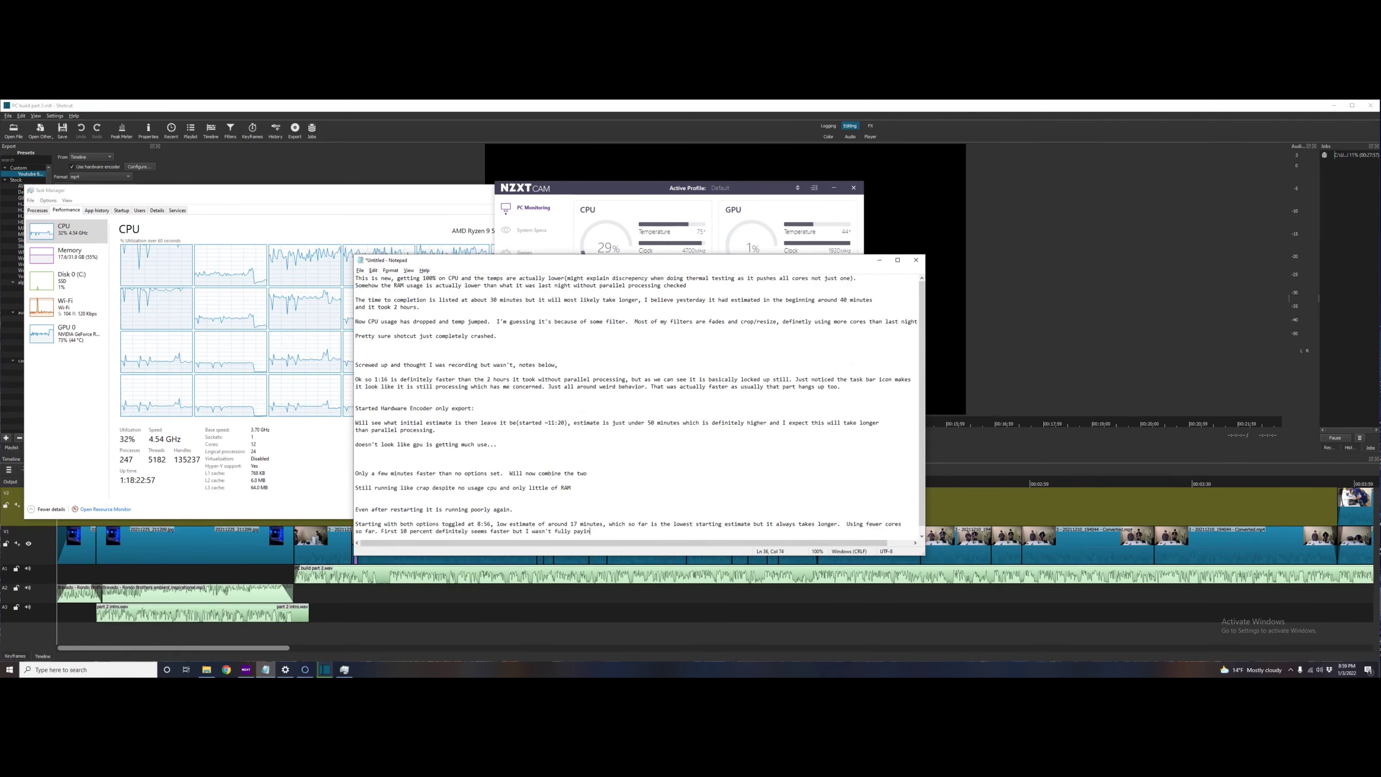
{"action": "type", "text": "g attention on each iteration."}
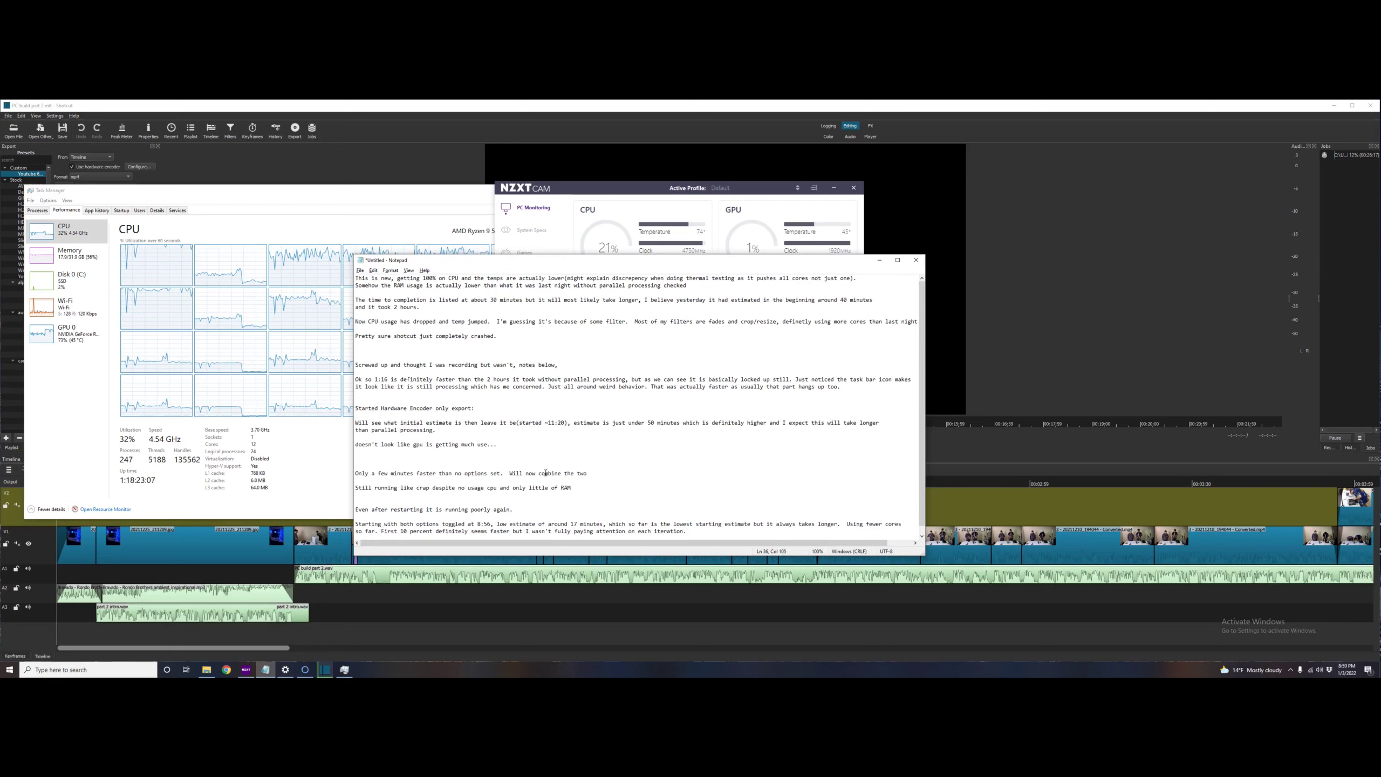
Review the Shotcut export's resource use in Task Manager's process list.
{"action": "left_click", "coordinate": [388, 248]}
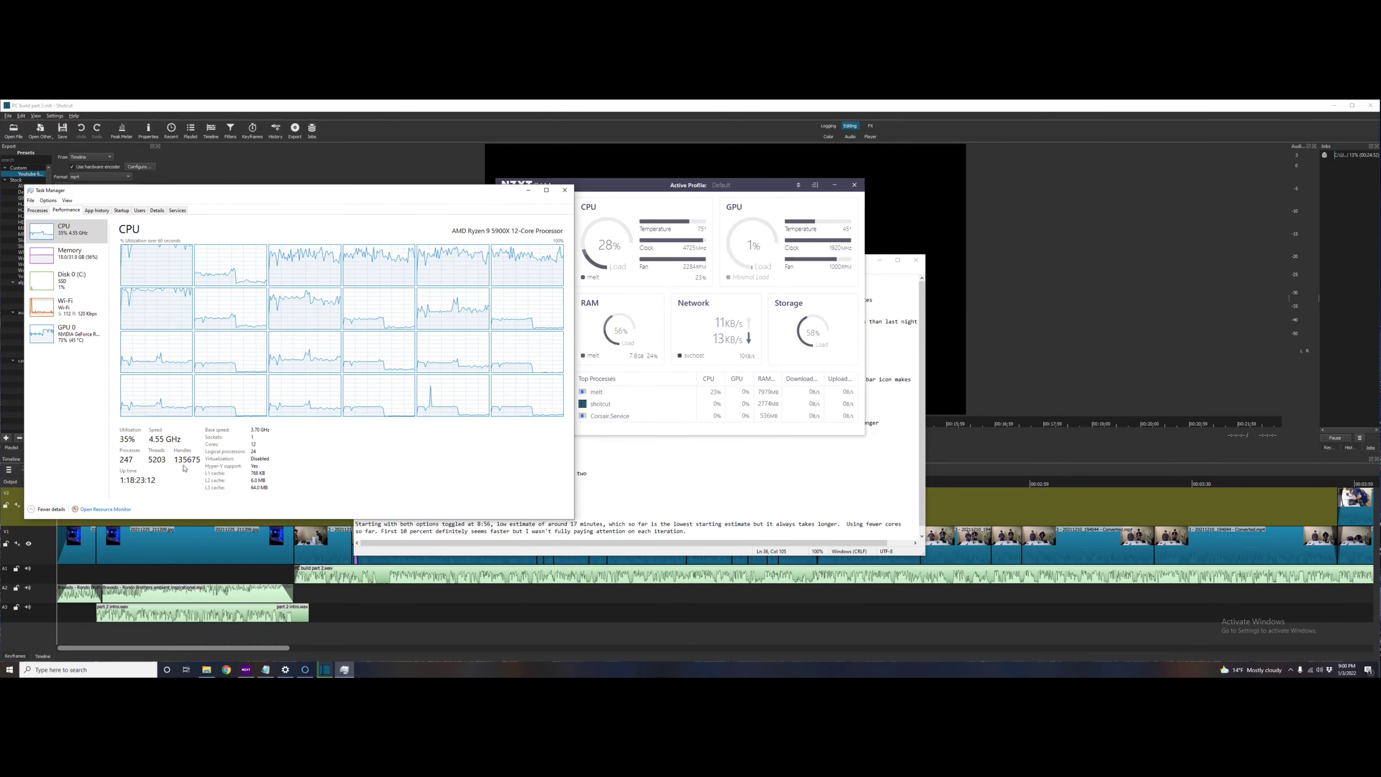
{"action": "left_click", "coordinate": [38, 210]}
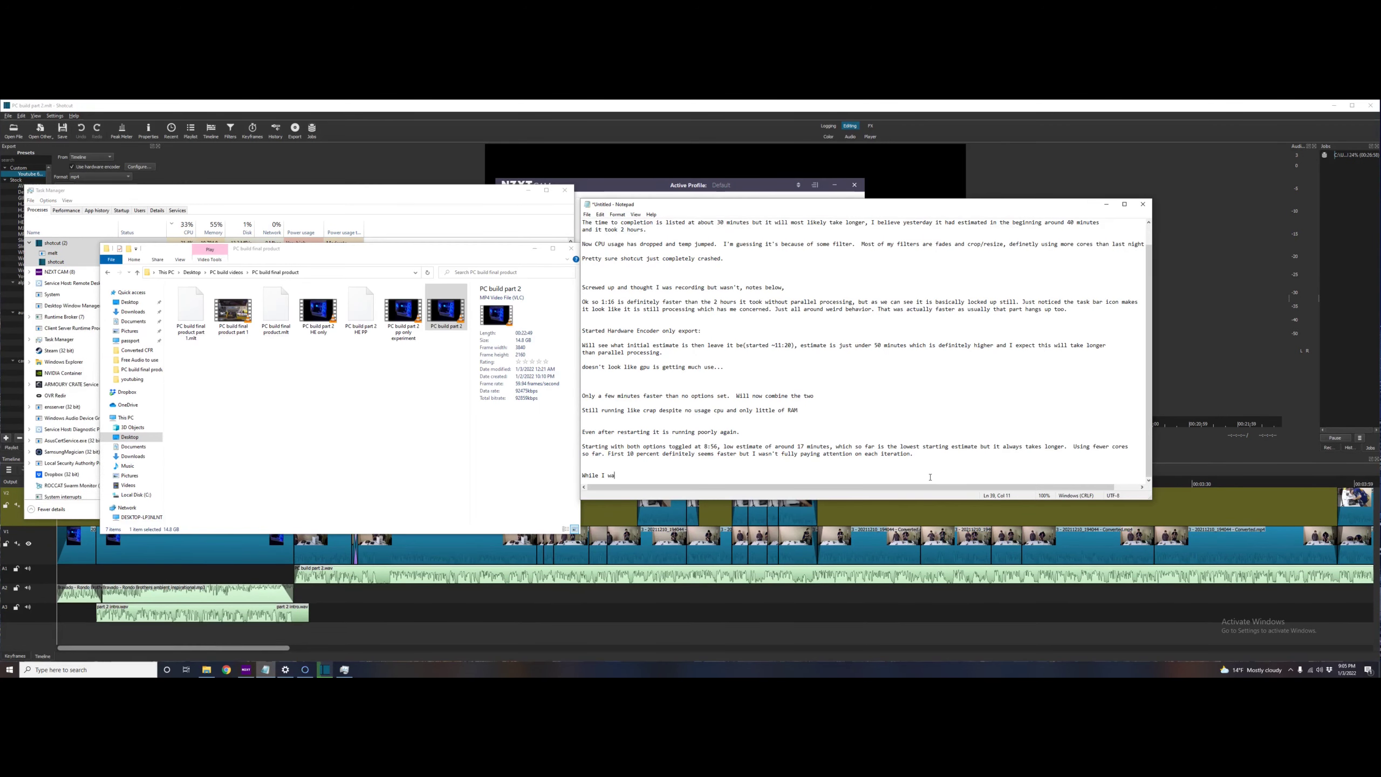
Write in Notepad: "While I'm waiting I started looking at what has been encoded so far, Original export and parallel processing one look the same so far file wise".
{"action": "key", "text": "BackSpace"}
{"action": "key", "text": "BackSpace"}
{"action": "type", "text": "'m waiting I started looking a"}
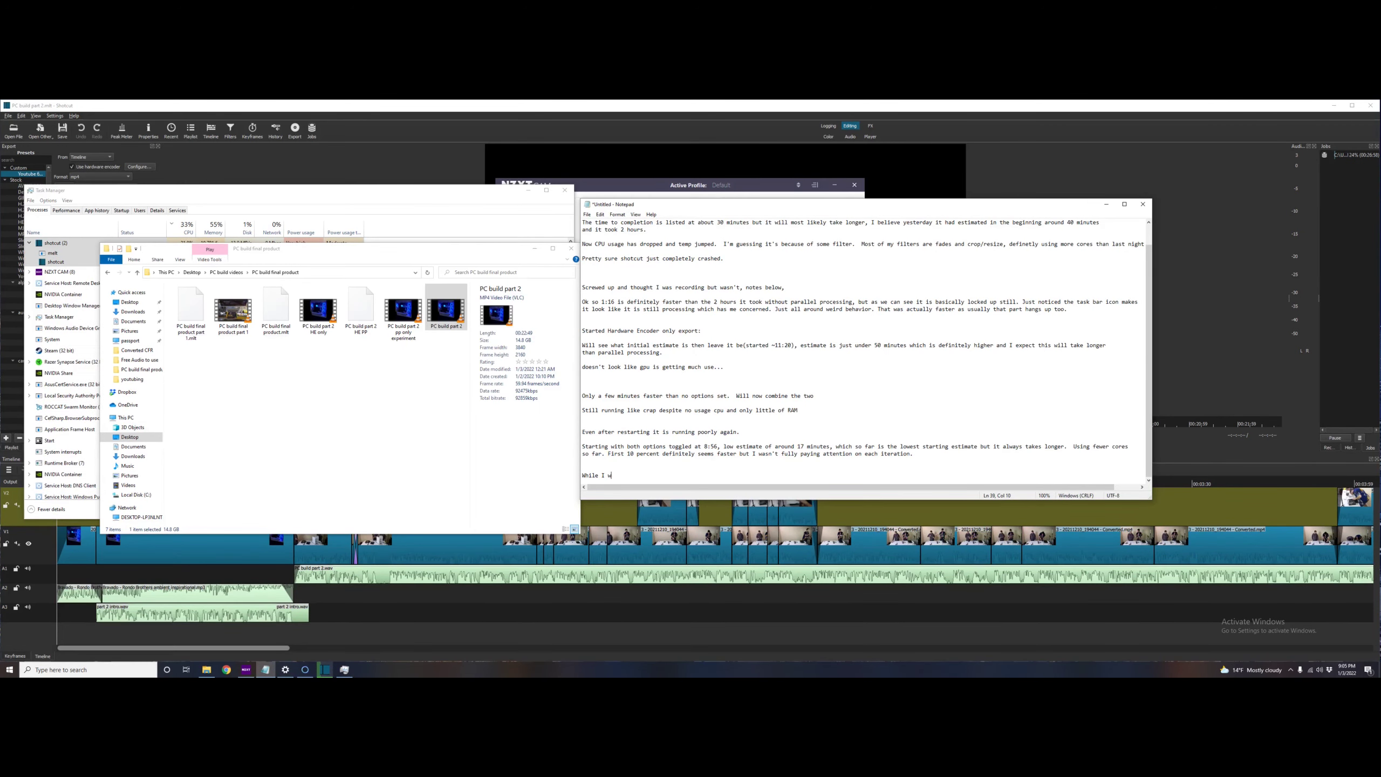
{"action": "type", "text": "t what has been en"}
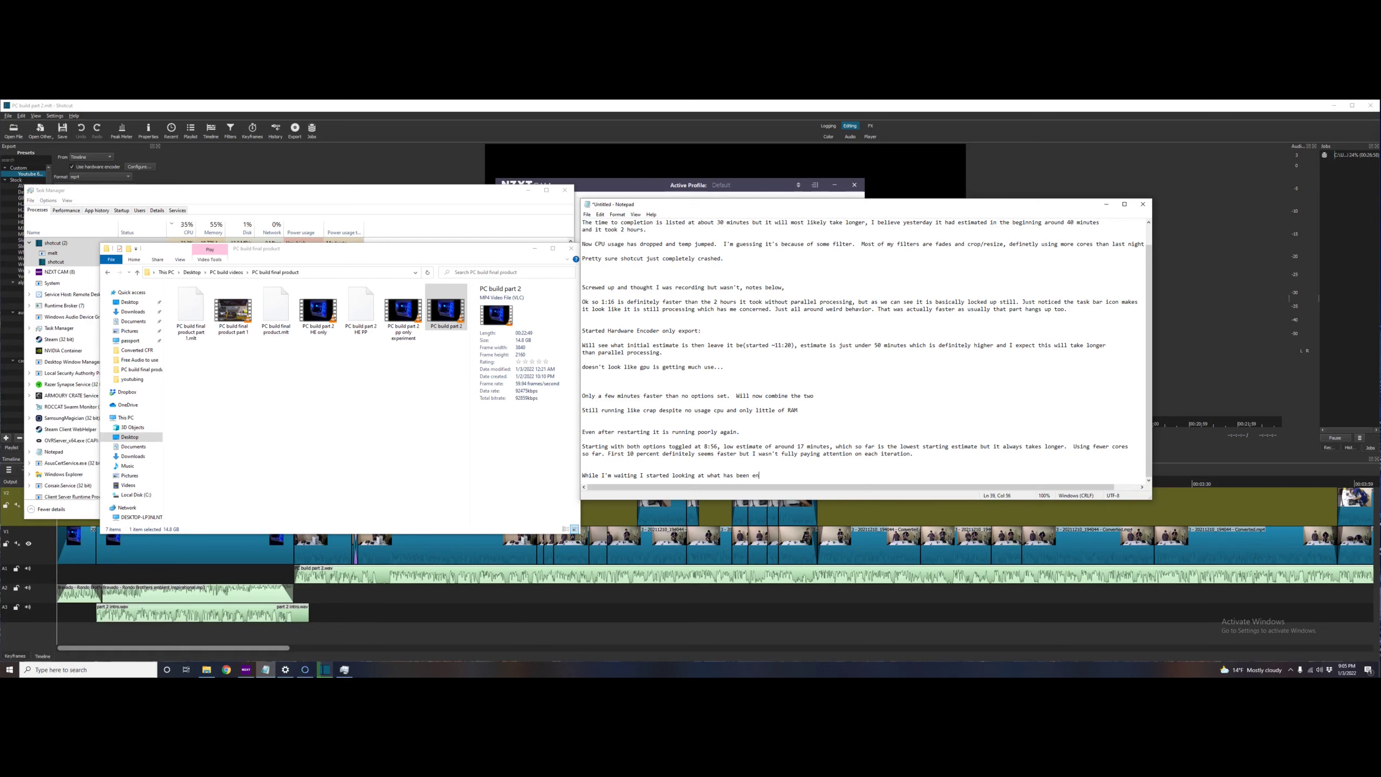
{"action": "type", "text": "coded so far, Original export "}
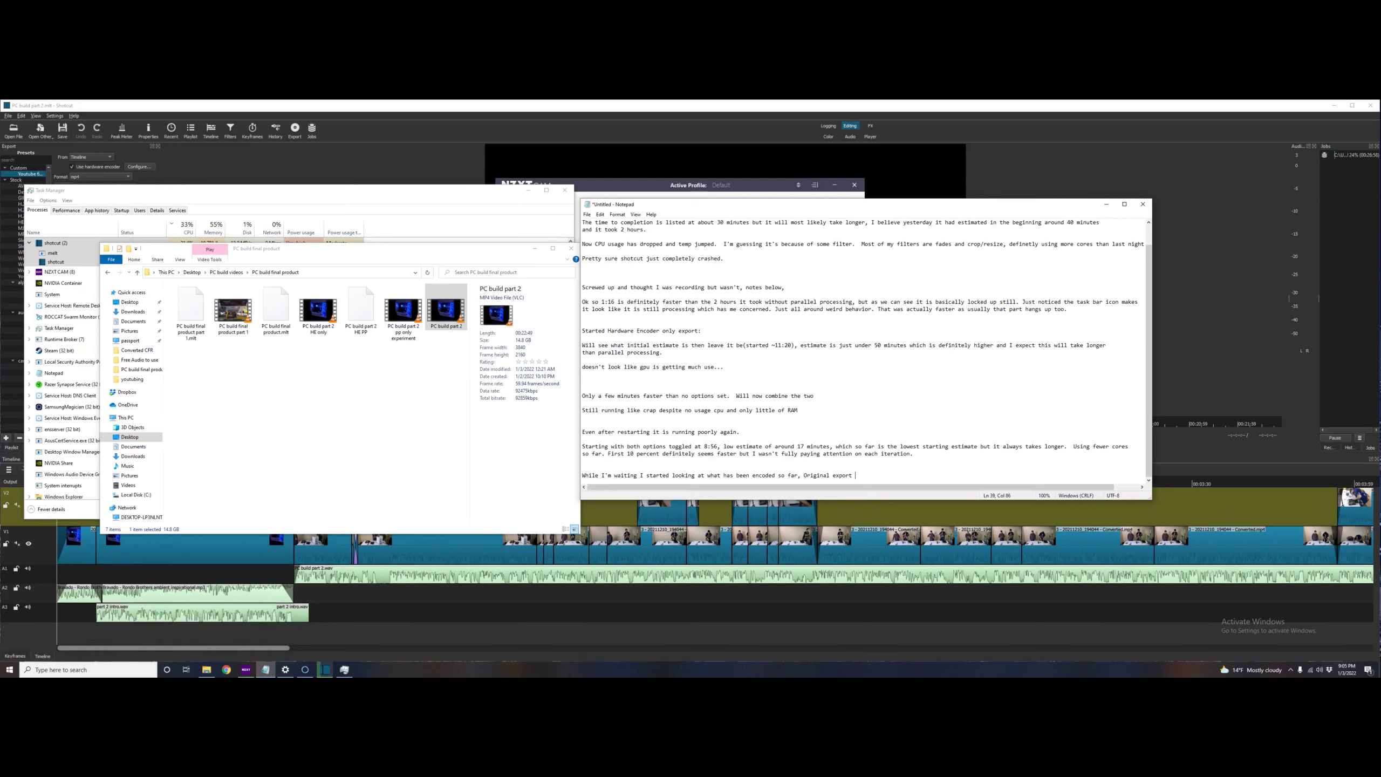
{"action": "type", "text": "and parallel processing one look the same so far file wise"}
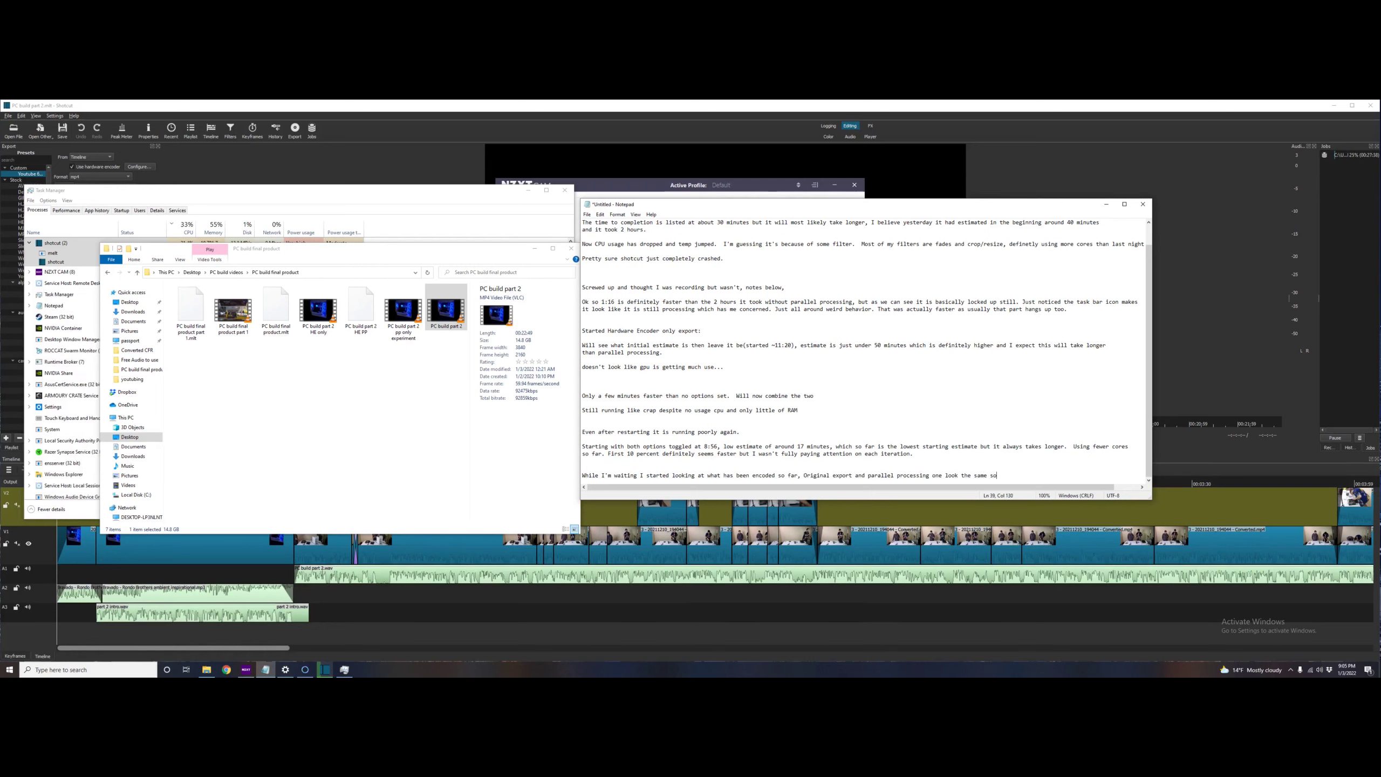
Check the details of the "PC build part 2 HE only" file and note "HE is smaller and has a lower bitrate." in Notepad.
{"action": "key", "text": "Return"}
{"action": "key", "text": "Return"}
{"action": "type", "text": "HE is"}
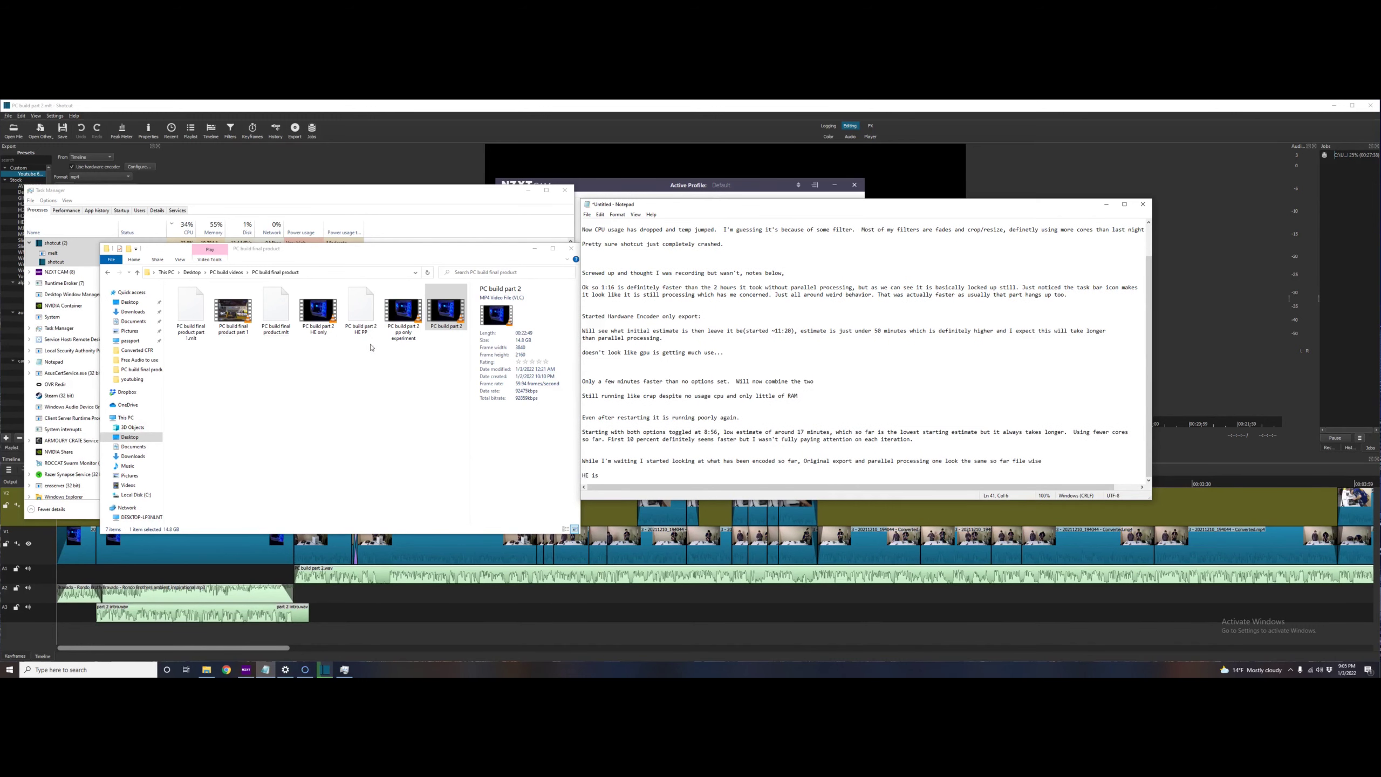
{"action": "left_click", "coordinate": [318, 309]}
{"action": "left_click", "coordinate": [617, 475]}
{"action": "type", "text": "smaller and has a lower bitrate."}
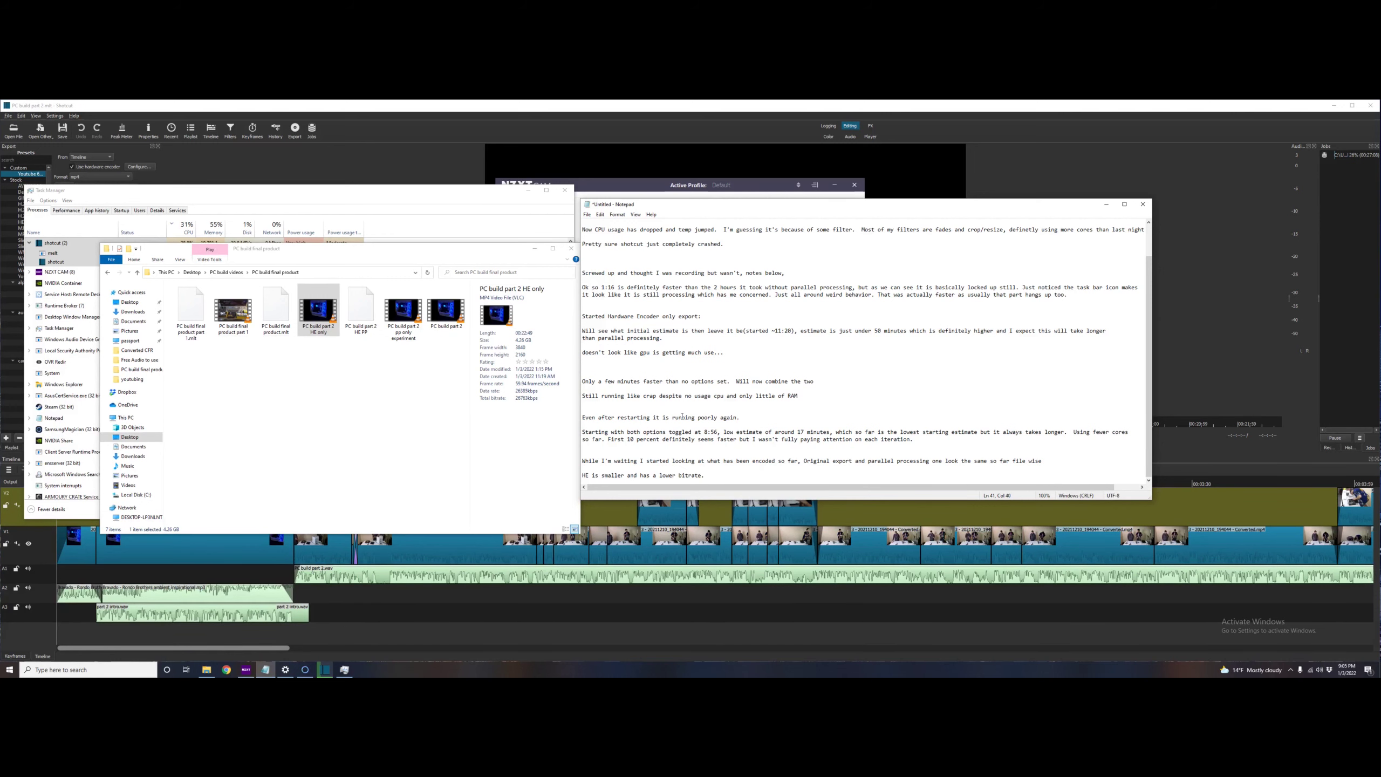
Note in Notepad that a visual inspection of the default and PP exports showed no obvious differences and a file comparison returned no differences.
{"action": "type", "text": "Did a visual inspection of "}
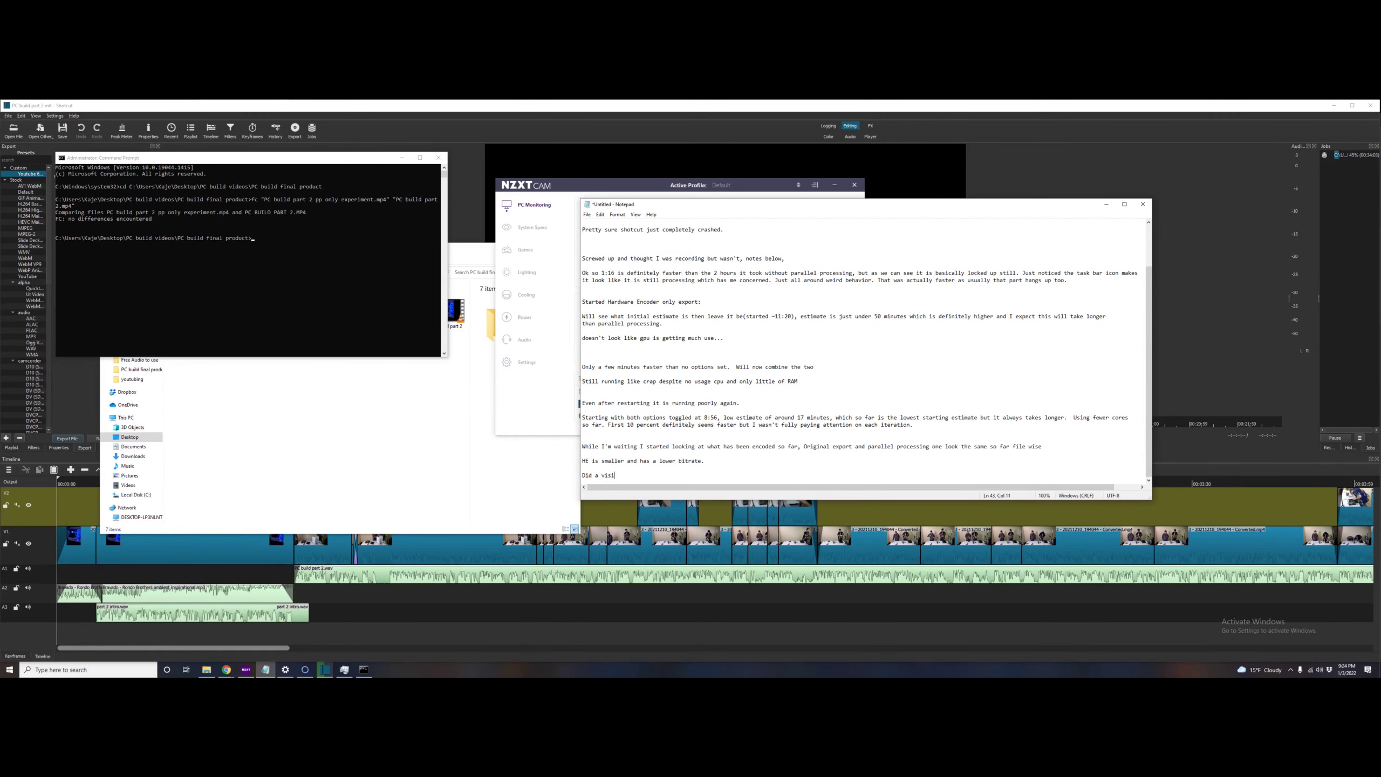
{"action": "type", "text": "default"}
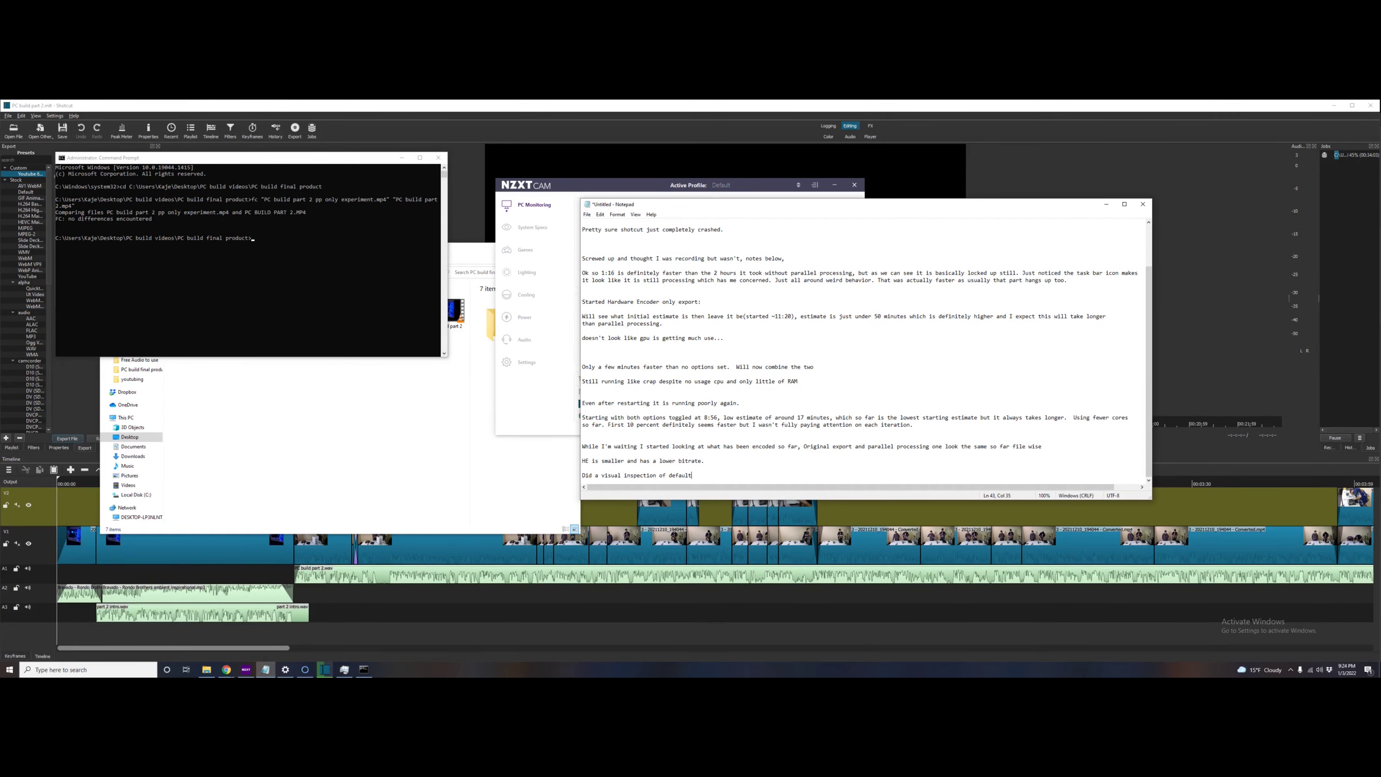
{"action": "type", "text": " export and PP export with no obvious differences then thought to do a file comparision"}
{"action": "key", "text": "Return"}
{"action": "type", "text": "which returned no differences."}
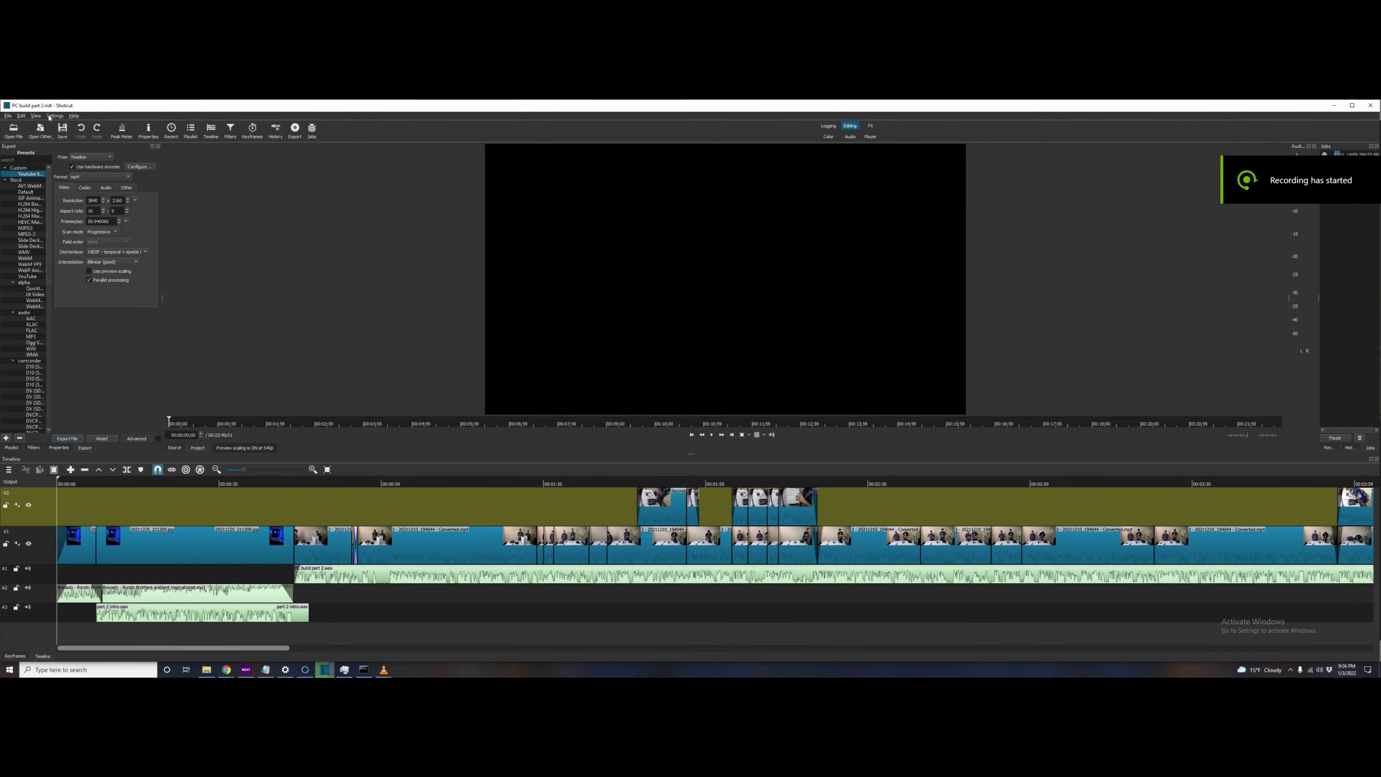
Test Shotcut's responsiveness with its Settings options, and examine the full list of running processes in NZXT CAM.
{"action": "left_click", "coordinate": [52, 116]}
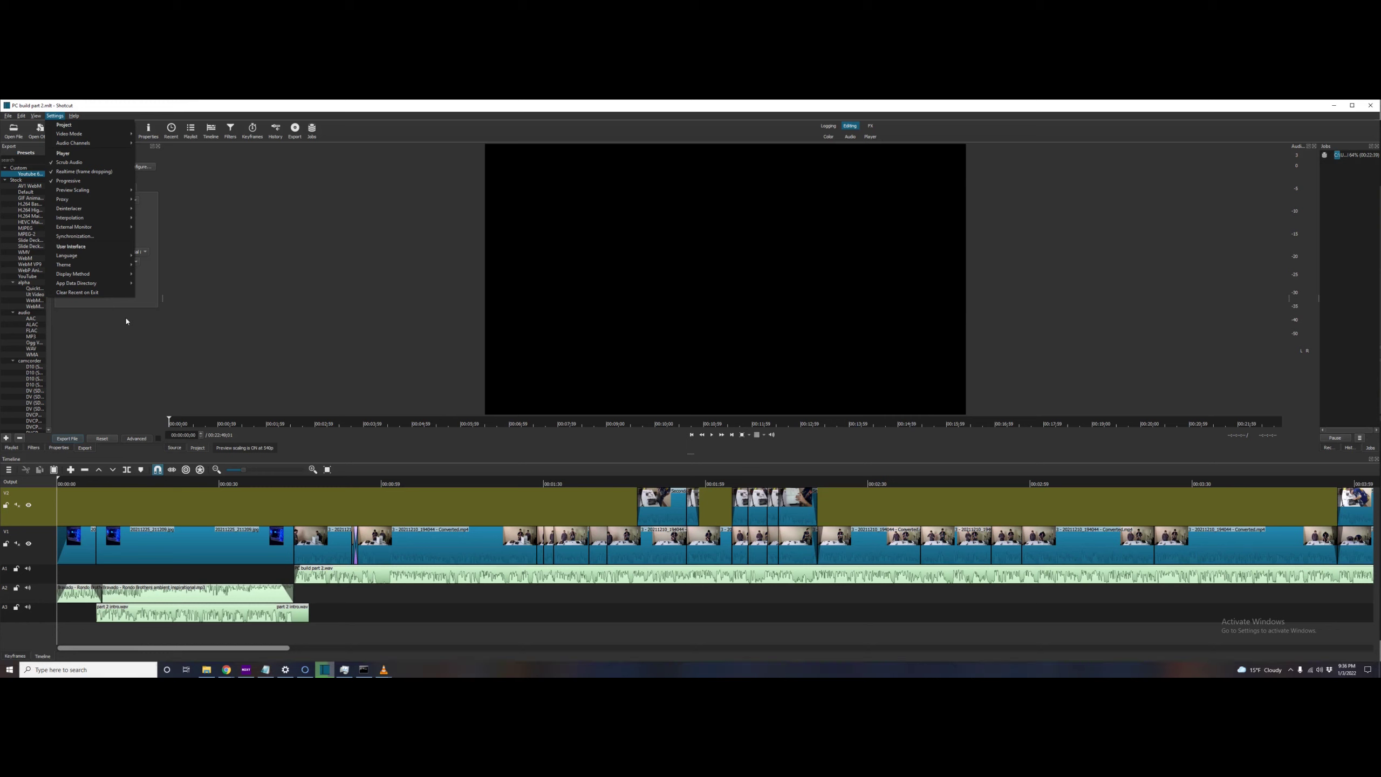
{"action": "left_click", "coordinate": [246, 669]}
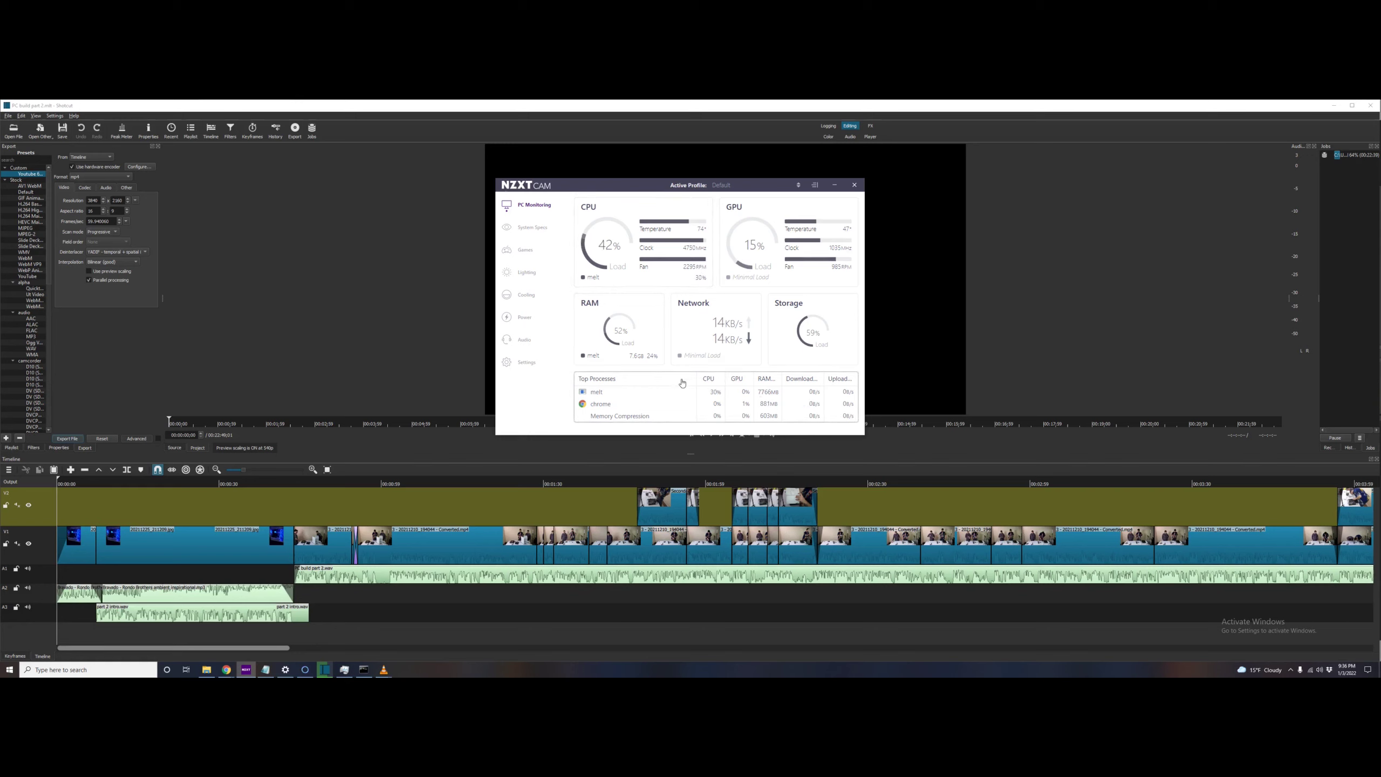
{"action": "left_click", "coordinate": [793, 407]}
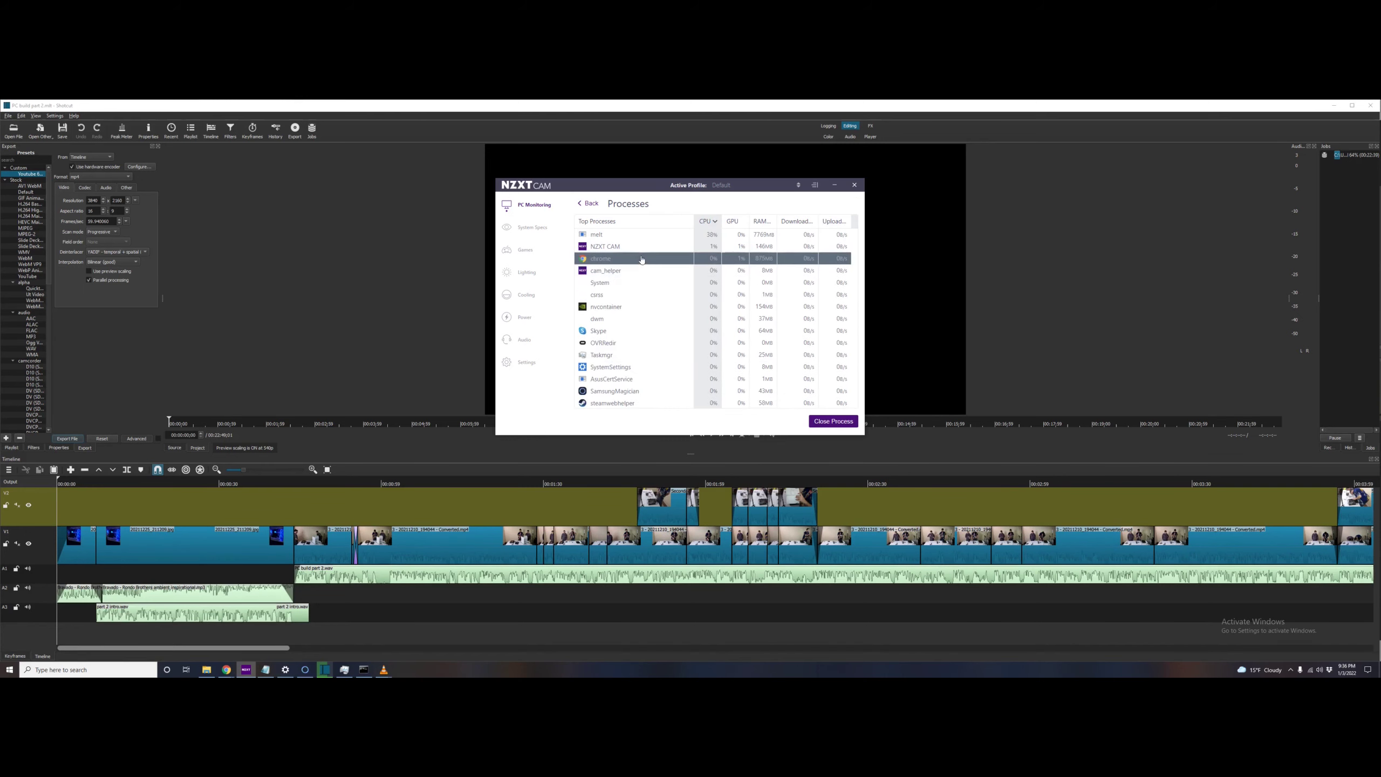
{"action": "left_click", "coordinate": [623, 221]}
{"action": "left_click", "coordinate": [622, 223]}
{"action": "scroll", "coordinate": [637, 284], "scroll_direction": "down", "scroll_amount": 18}
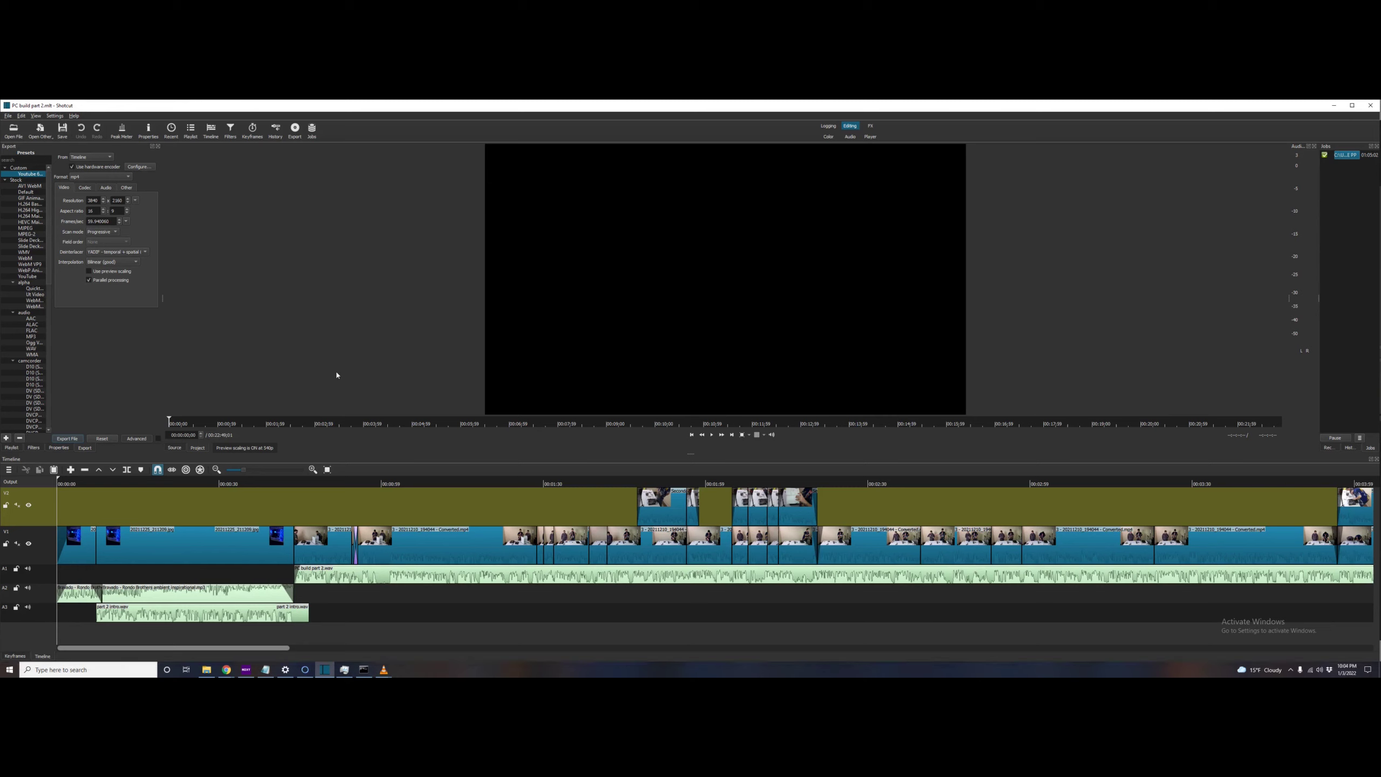
Test how Shotcut's Settings options and timeline respond after the export, and check the system load in NZXT CAM.
{"action": "key", "text": "alt+s"}
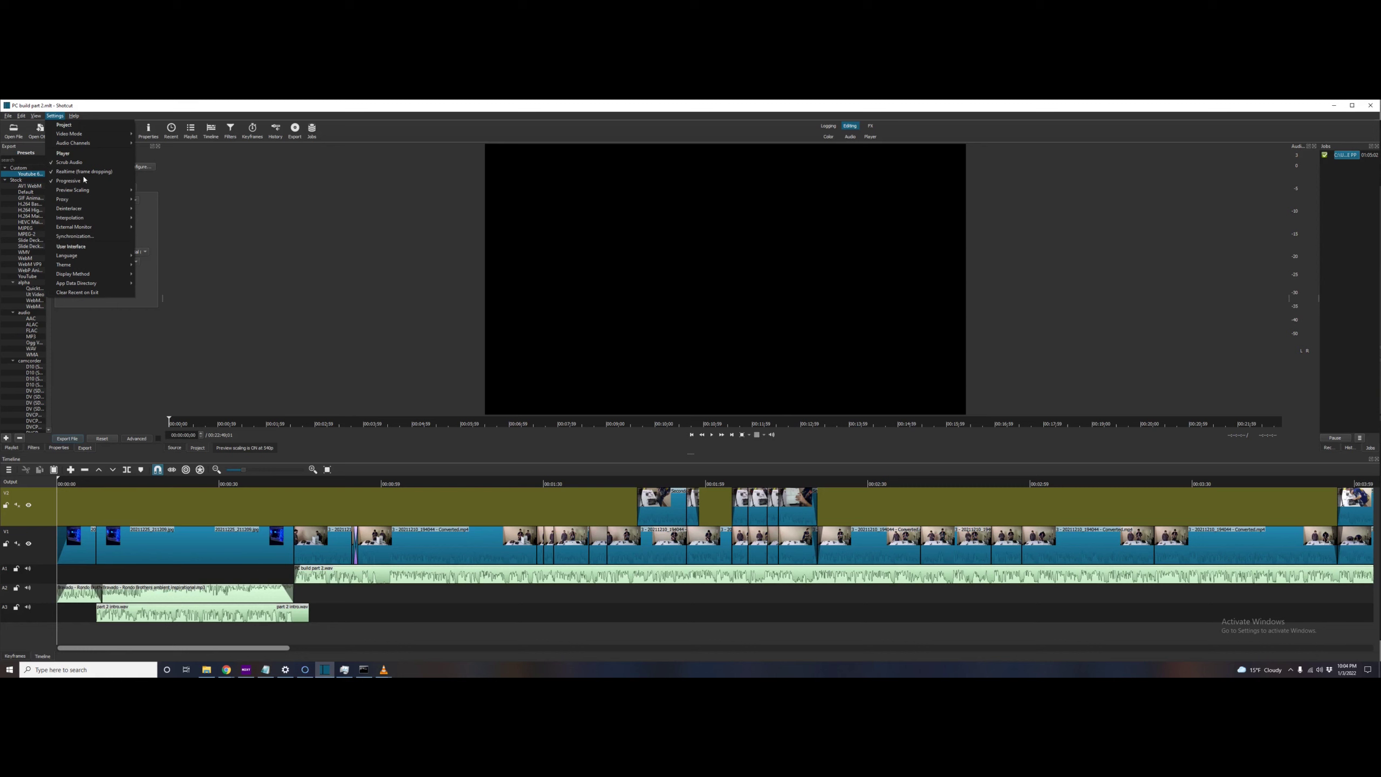
{"action": "key", "text": "Up"}
{"action": "mouse_move", "coordinate": [212, 647]}
{"action": "left_mouse_down"}
{"action": "mouse_move", "coordinate": [246, 648]}
{"action": "mouse_move", "coordinate": [210, 643]}
{"action": "left_mouse_up"}
{"action": "key", "text": "alt+s"}
{"action": "left_click", "coordinate": [246, 669]}
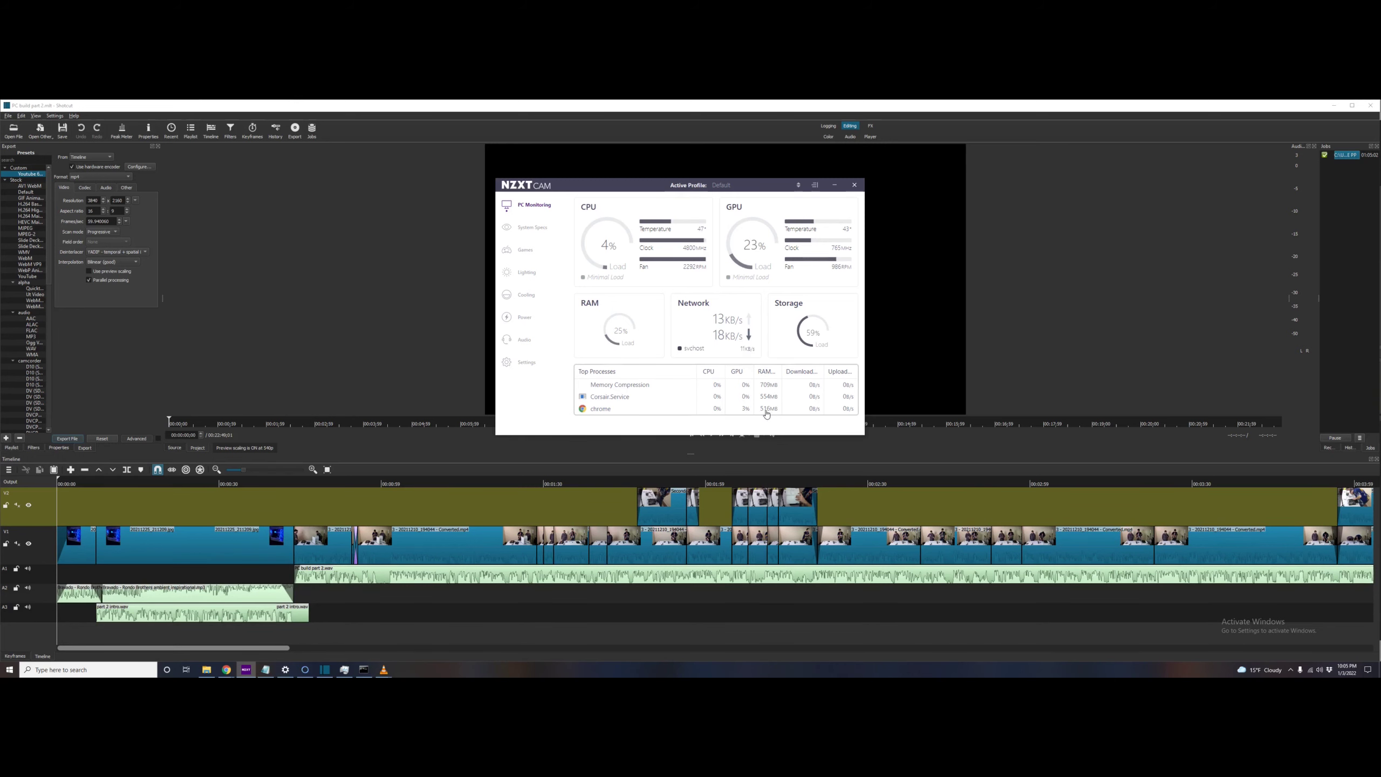
Note in Notepad that HE and PP together took the same time as PP alone, with no noticeable quality difference but a larger file and higher bit rate.
{"action": "left_click", "coordinate": [267, 670]}
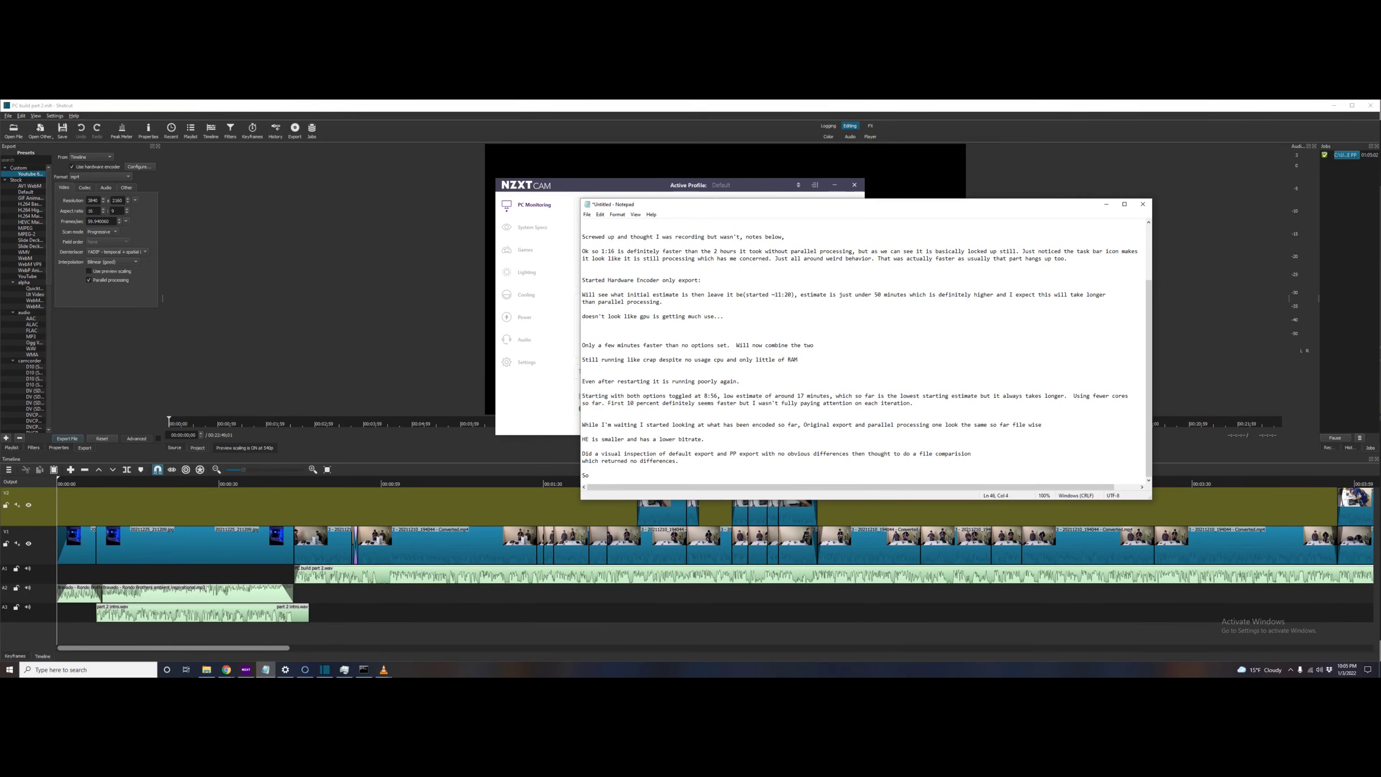
{"action": "type", "text": "PP took the same time asd PP alone, there is no noticeable difference in vid"}
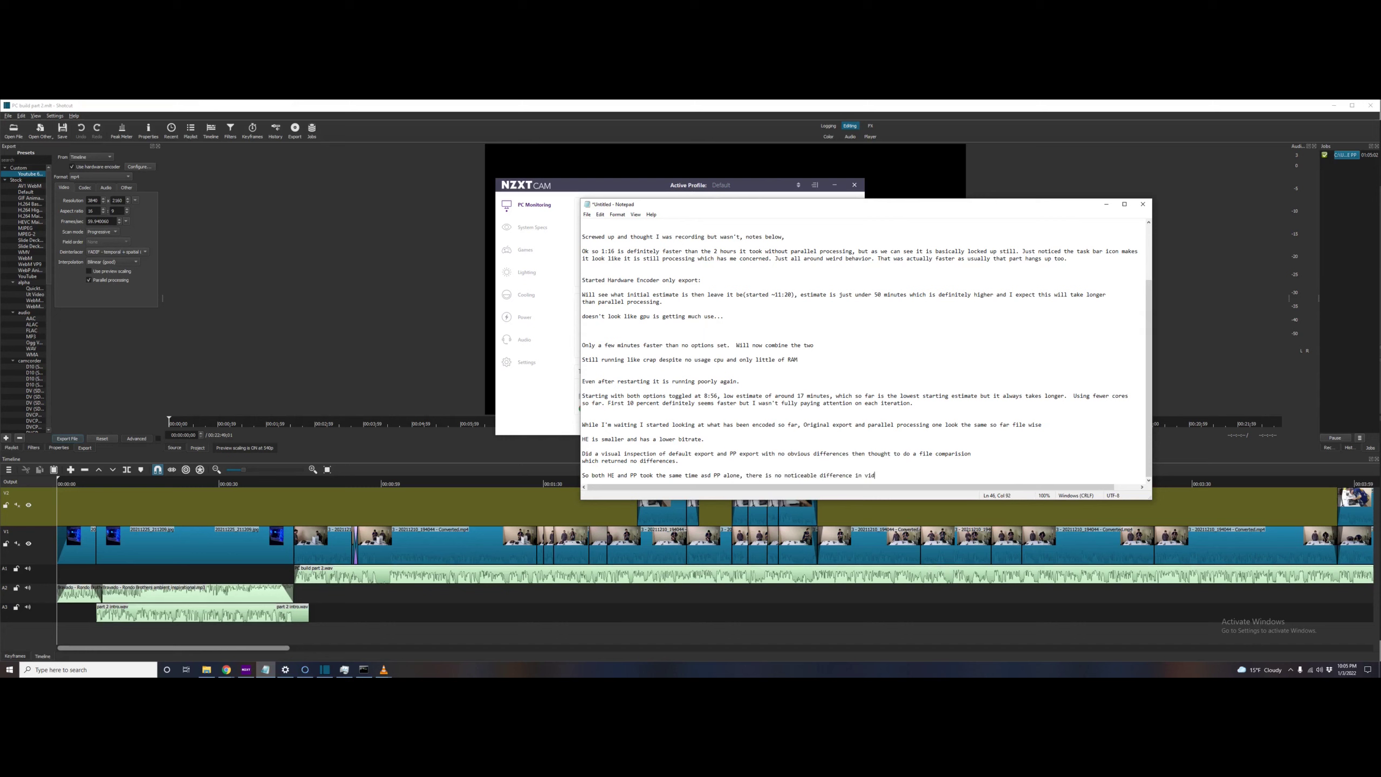
{"action": "type", "text": "eo quality but the file is larger than PP and No option set exports, and has a"}
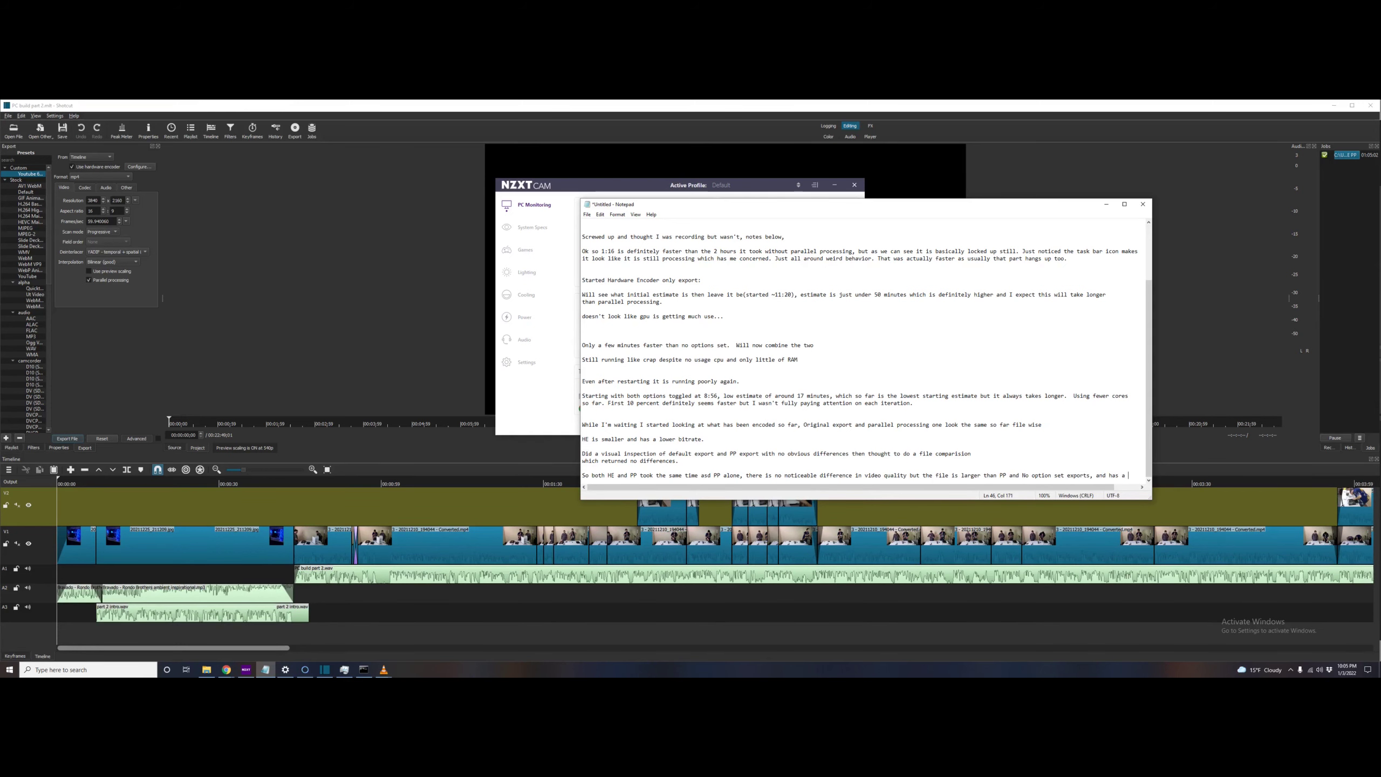
{"action": "key", "text": "Return"}
{"action": "type", "text": "higher bit rate."}
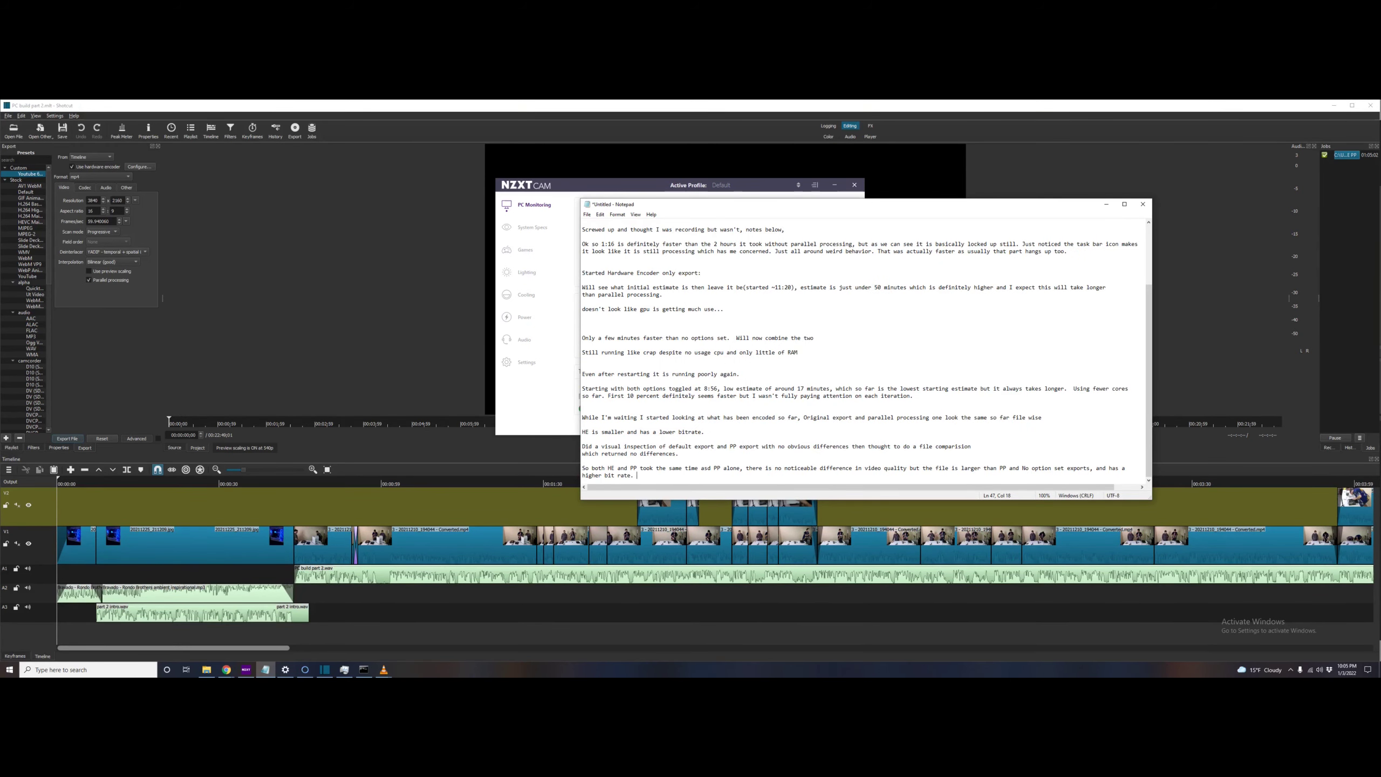
Compare the size and bitrate details of the default, PP only, HE only and HE PP exports in File Explorer.
{"action": "key", "text": "alt+Tab"}
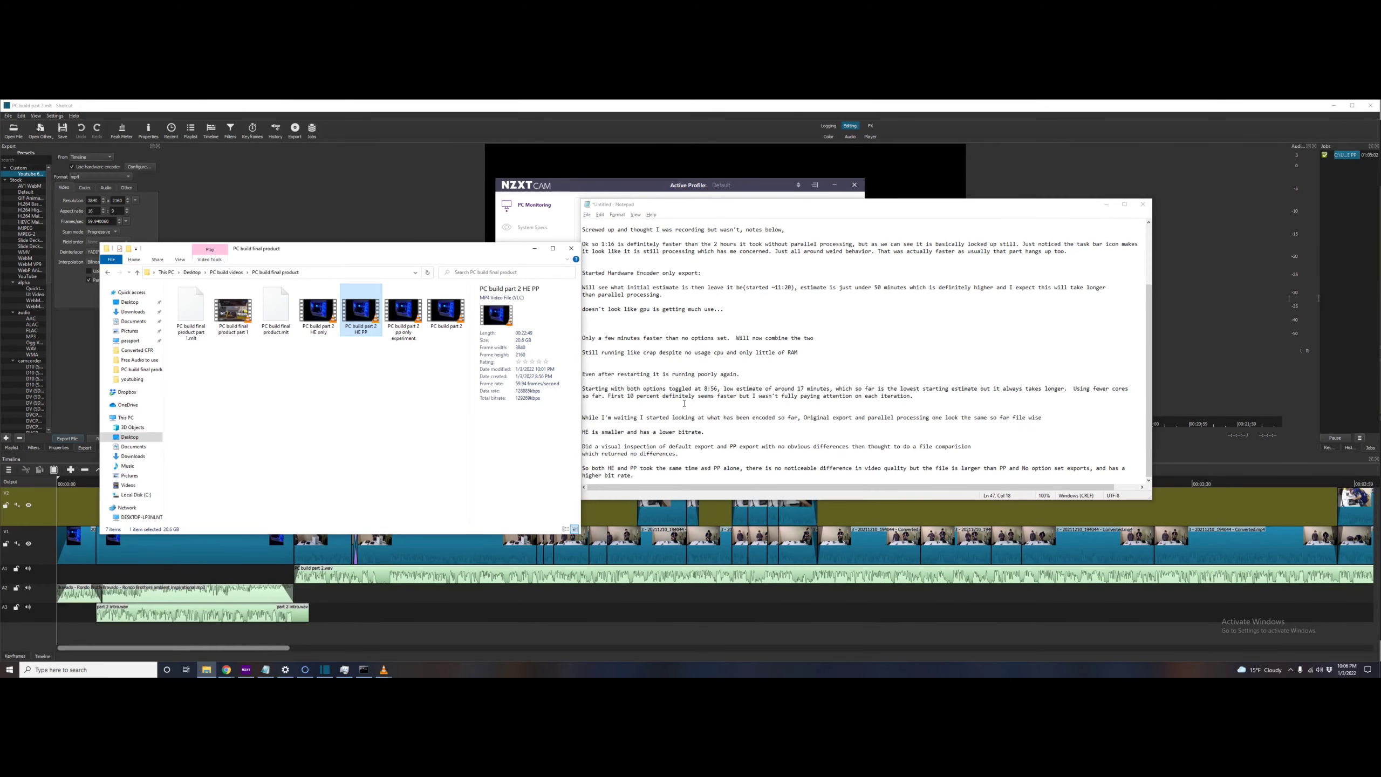
{"action": "left_click", "coordinate": [447, 314]}
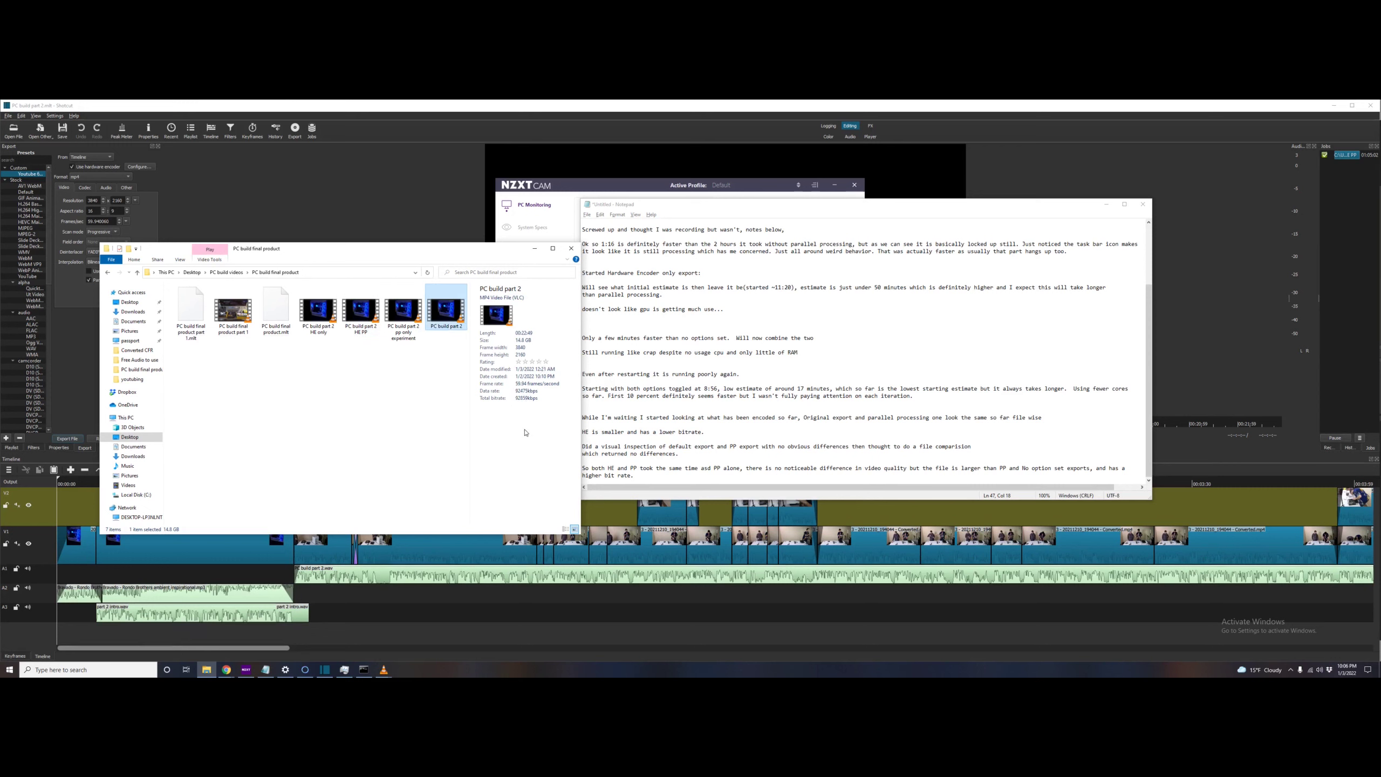
{"action": "left_click", "coordinate": [404, 316]}
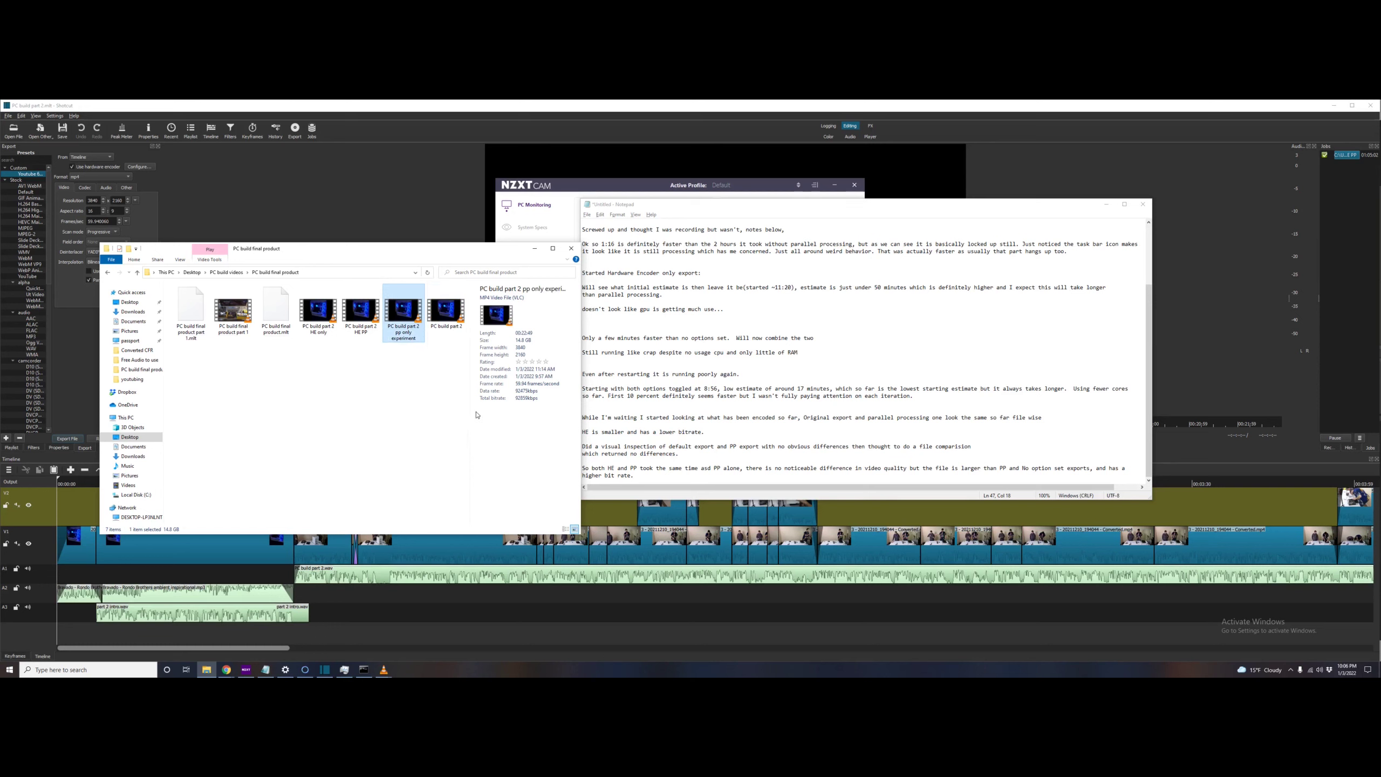
{"action": "left_click", "coordinate": [305, 309]}
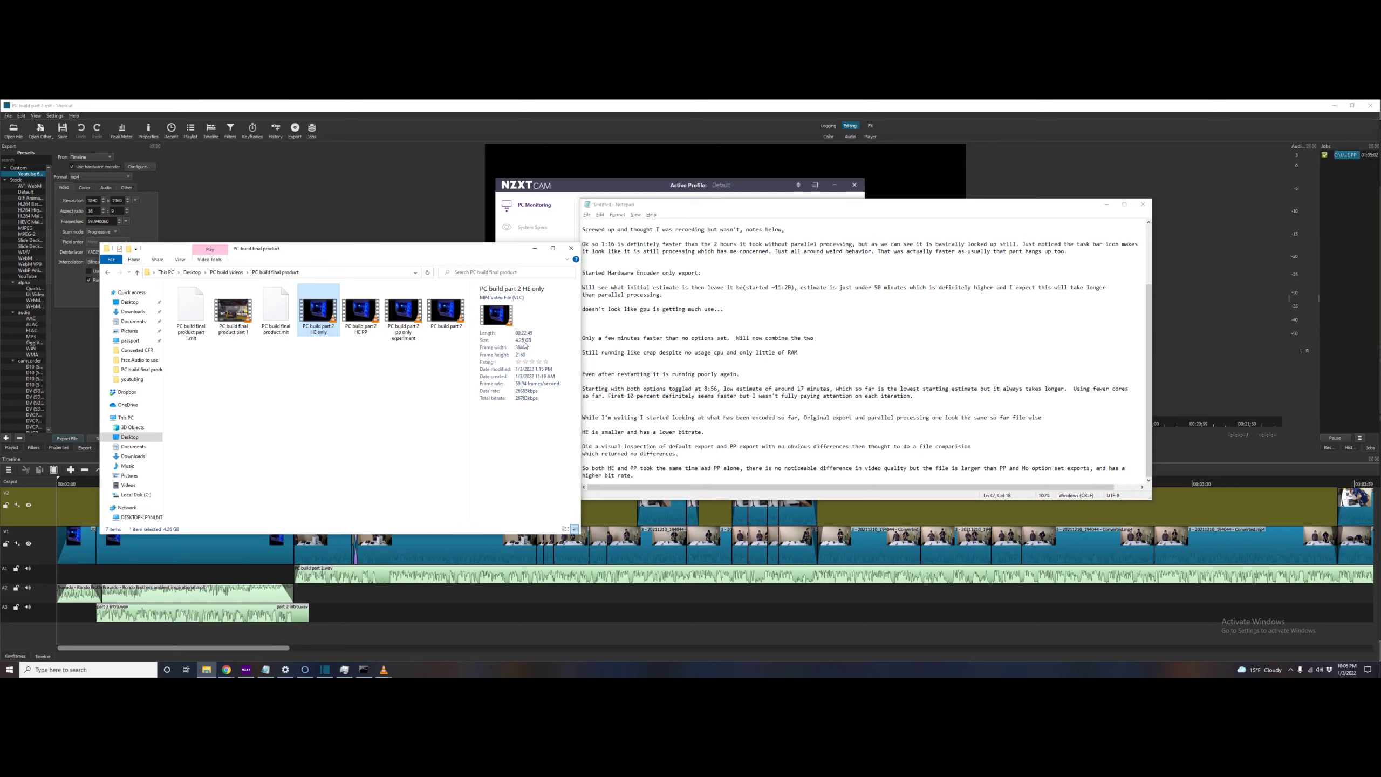
{"action": "left_click", "coordinate": [361, 312]}
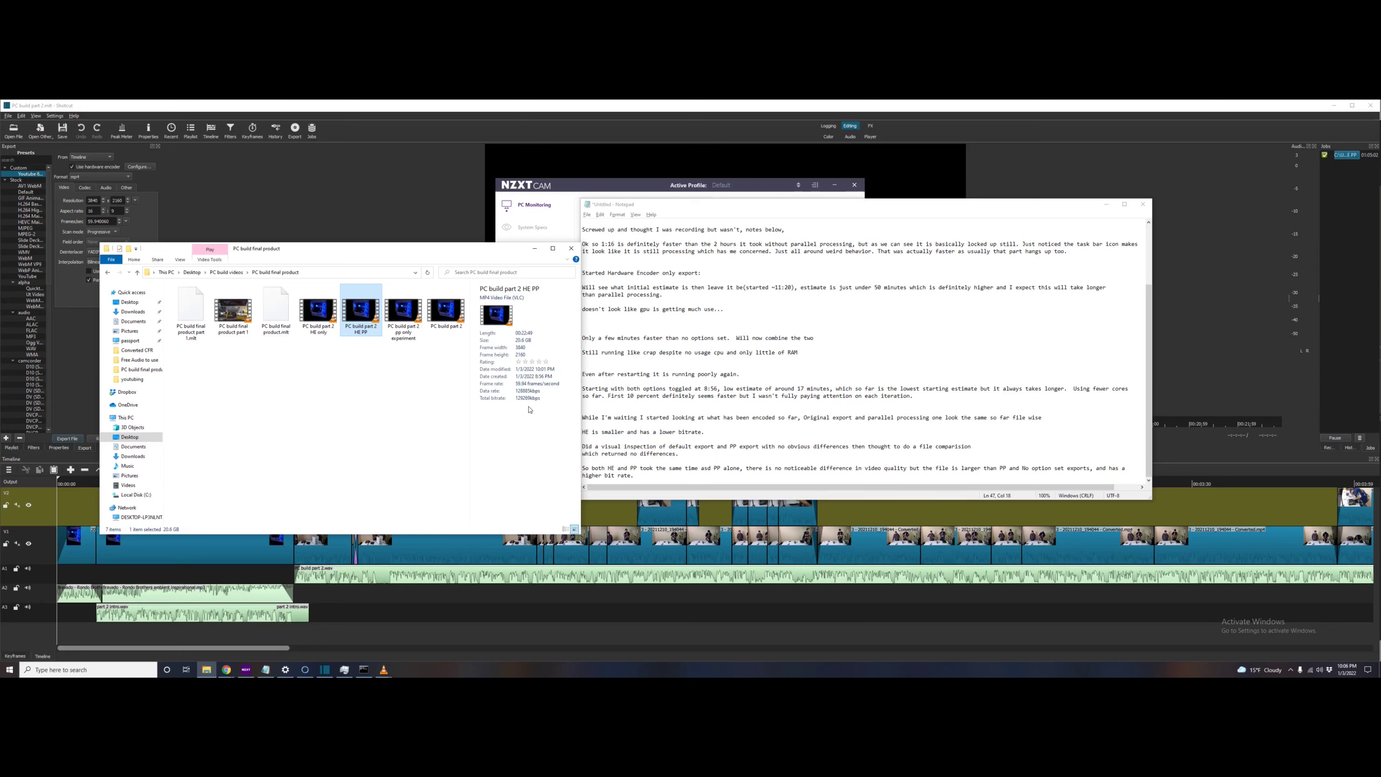
Add the line "And of course shotcut is still running like ass." to the end of the Notepad notes.
{"action": "left_click", "coordinate": [631, 405]}
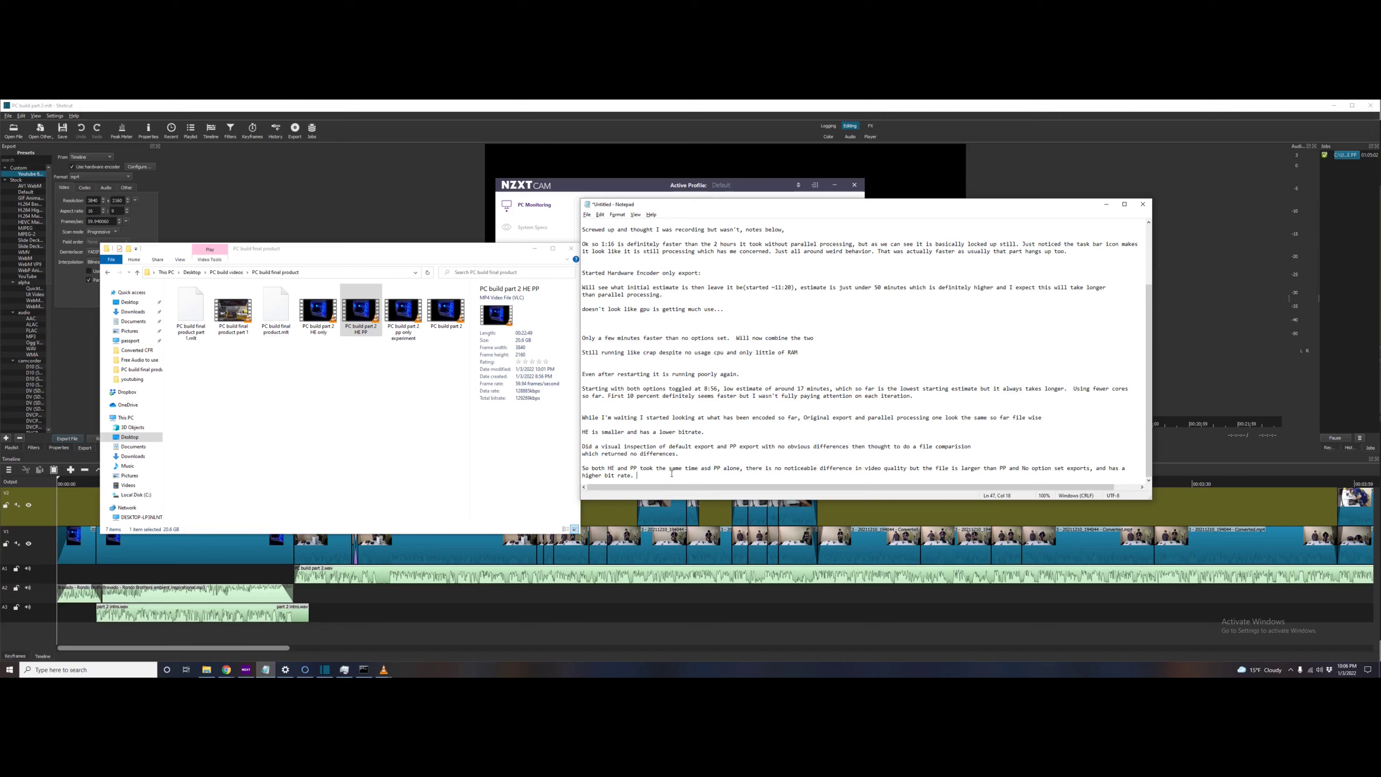
{"action": "key", "text": "Return"}
{"action": "key", "text": "Return"}
{"action": "type", "text": "And of course shotcut is still running like ass."}
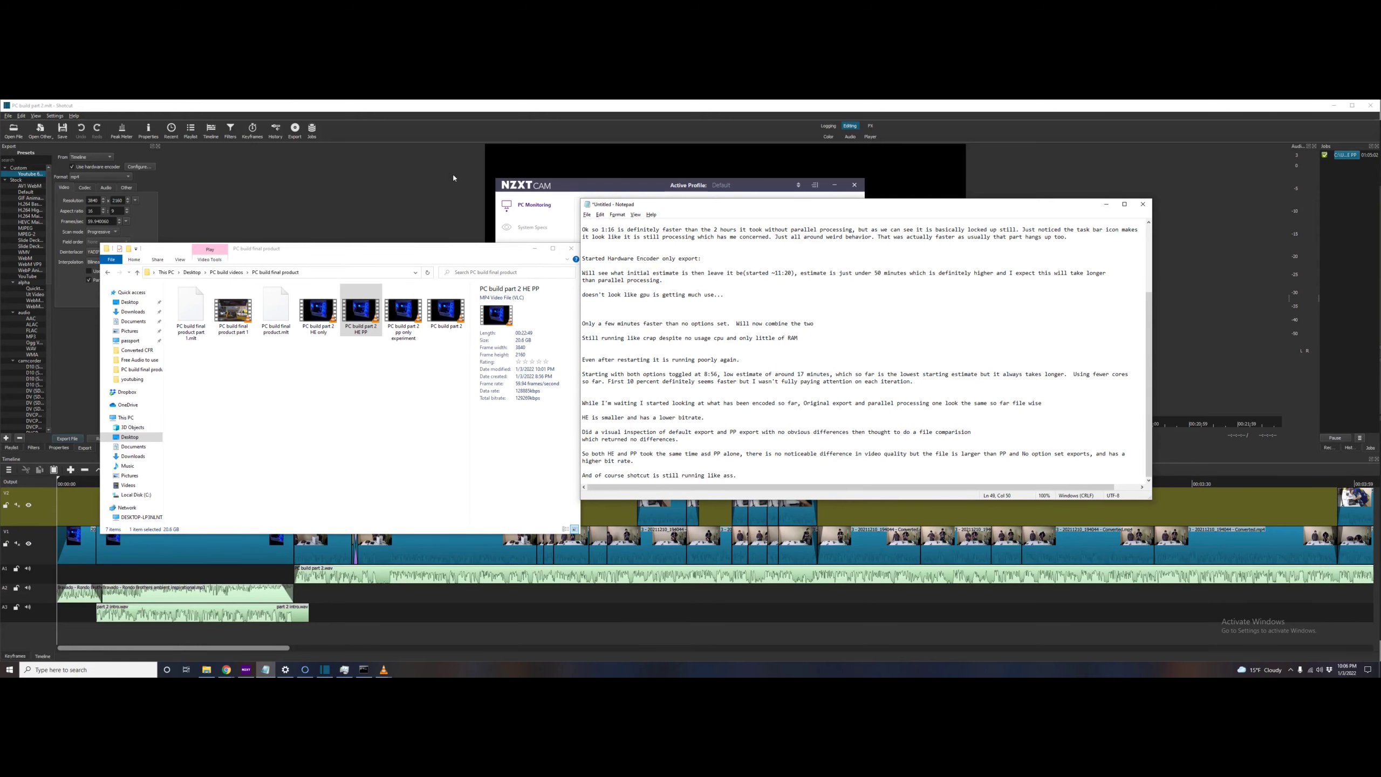
Test Shotcut's responsiveness again by moving along the timeline, selecting a clip on the main video track and opening the Settings options.
{"action": "key", "text": "alt+Tab"}
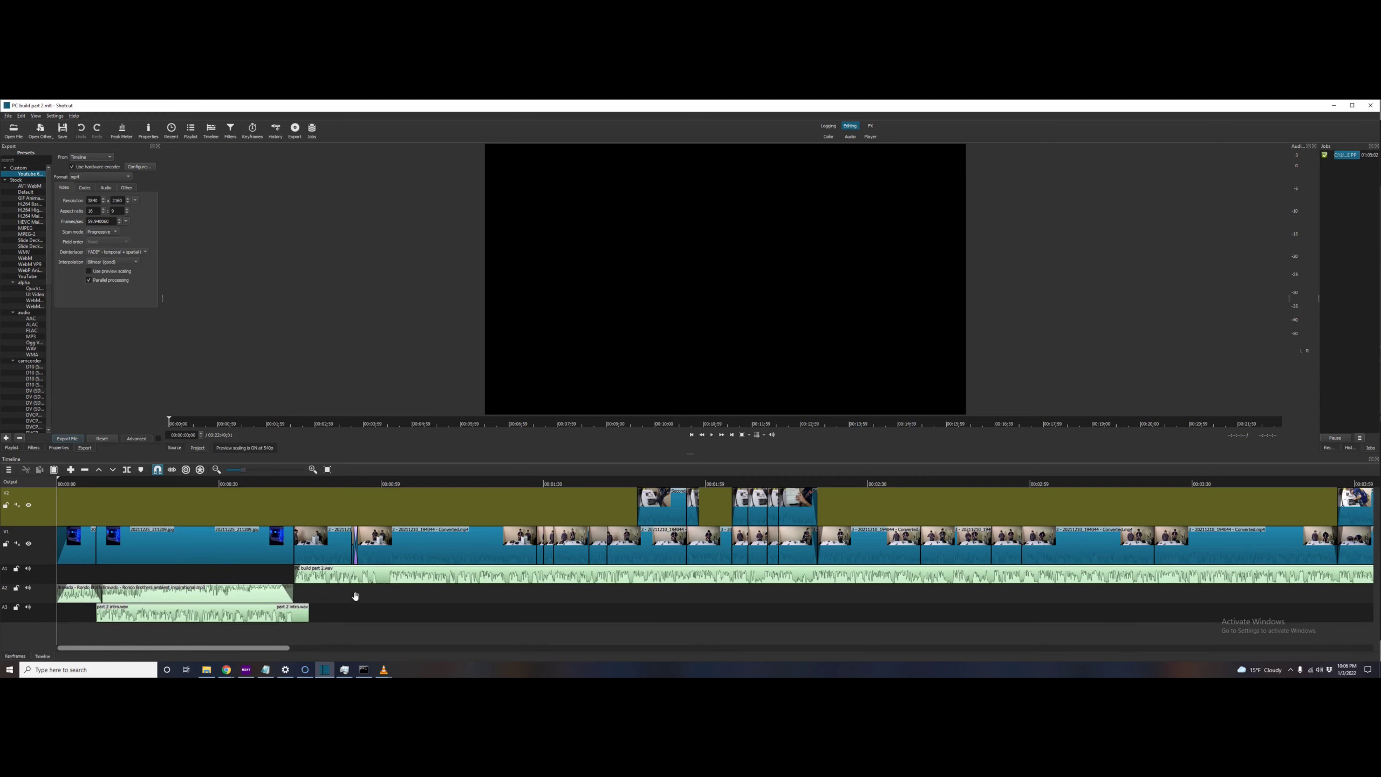
{"action": "scroll", "coordinate": [358, 595], "scroll_direction": "right", "scroll_amount": 10}
{"action": "left_click_drag", "start_coordinate": [217, 647], "coordinate": [89, 646]}
{"action": "left_click", "coordinate": [469, 535]}
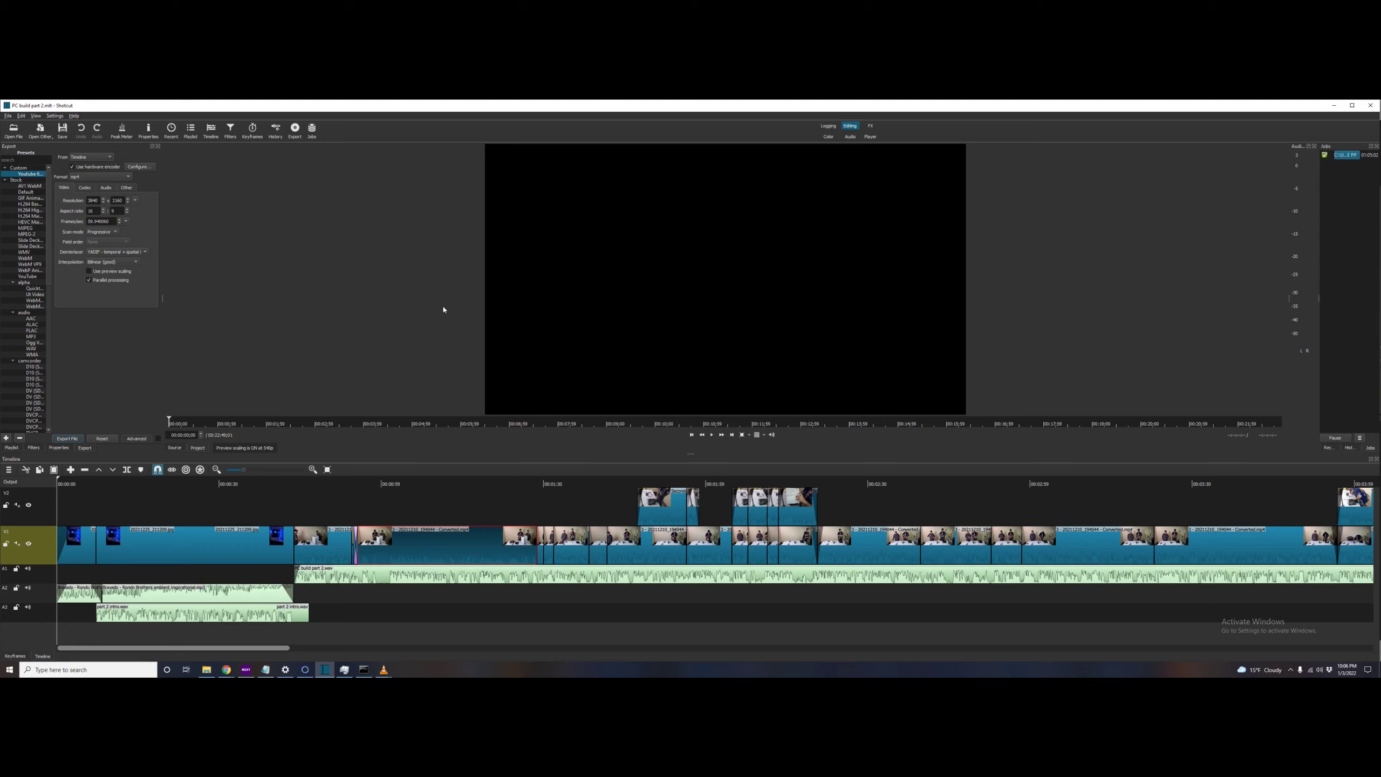
{"action": "key", "text": "alt+s"}
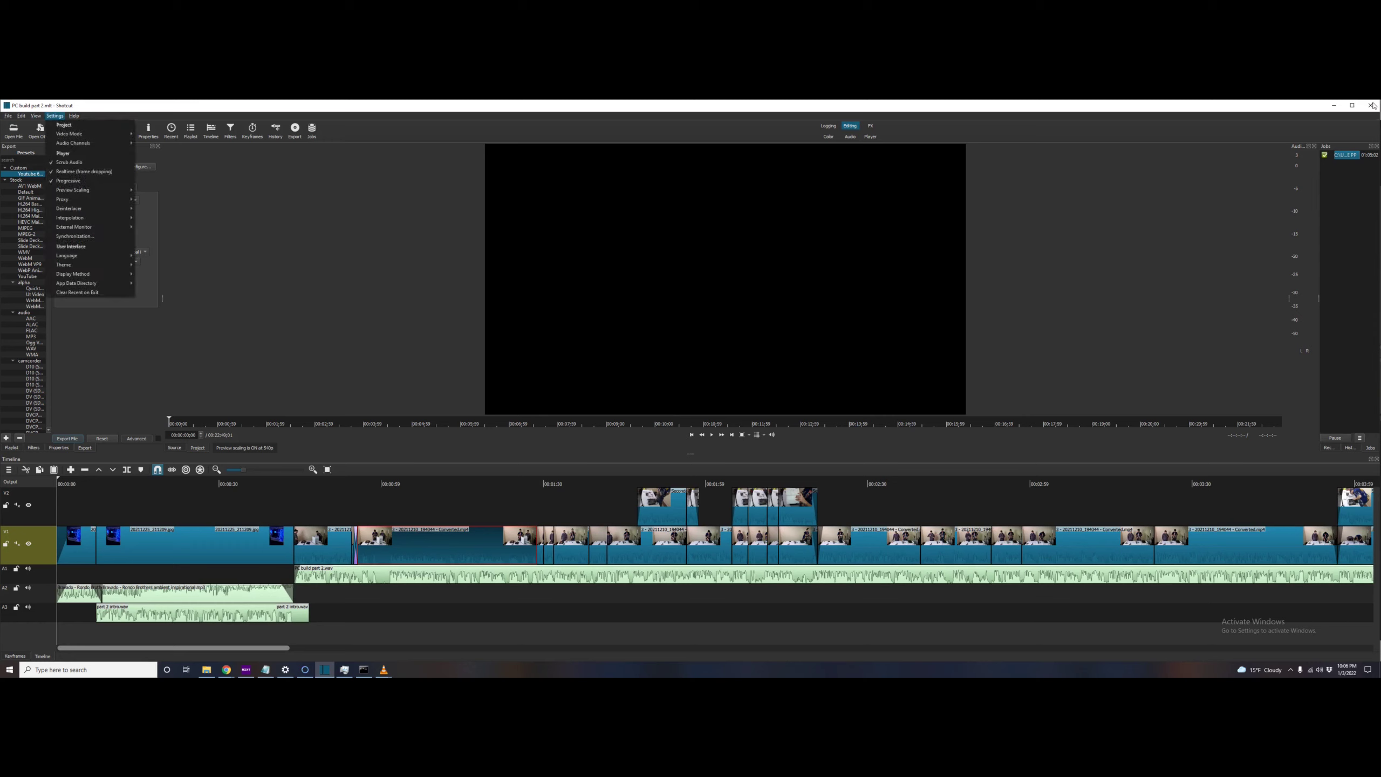
Try to close Shotcut, and bring the Notepad notes back to the front.
{"action": "left_click", "coordinate": [1371, 105]}
{"action": "left_click", "coordinate": [1371, 105]}
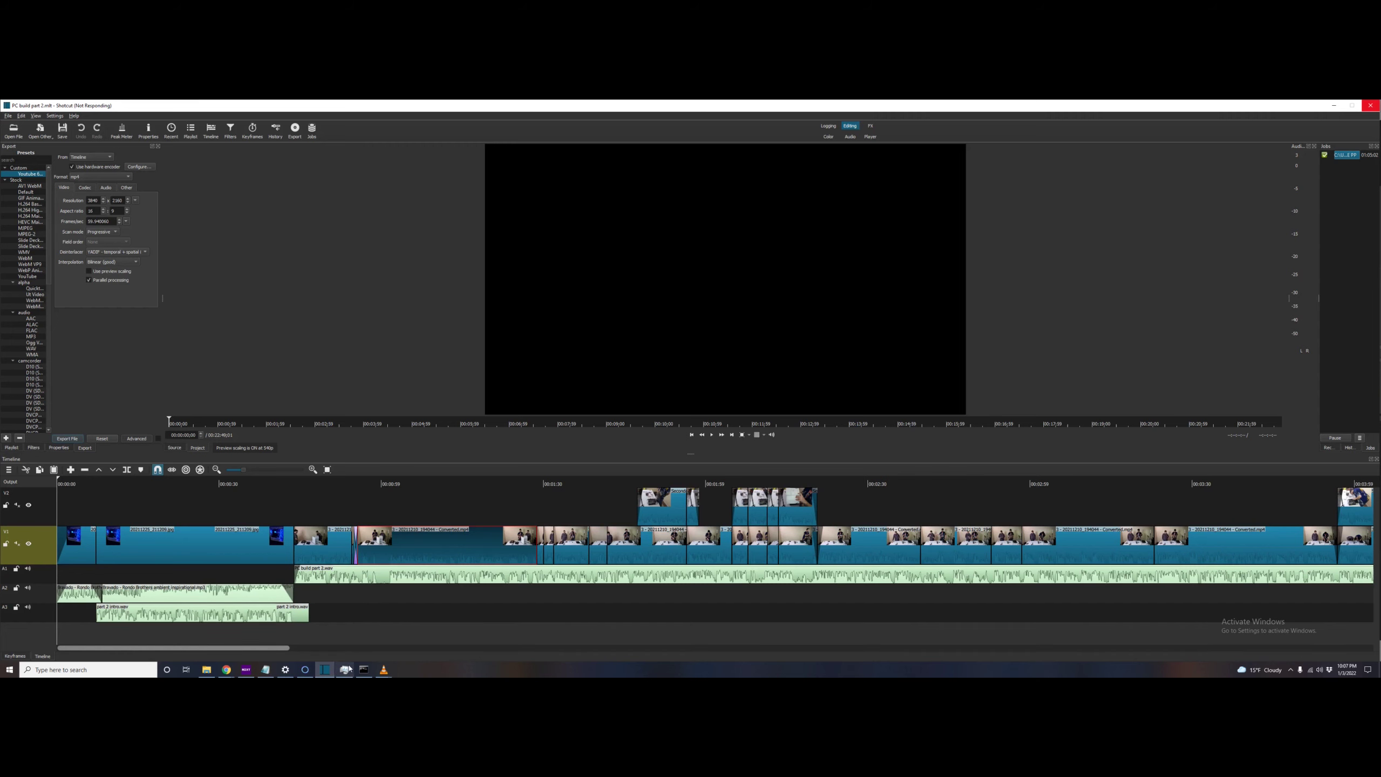
{"action": "left_click", "coordinate": [261, 668]}
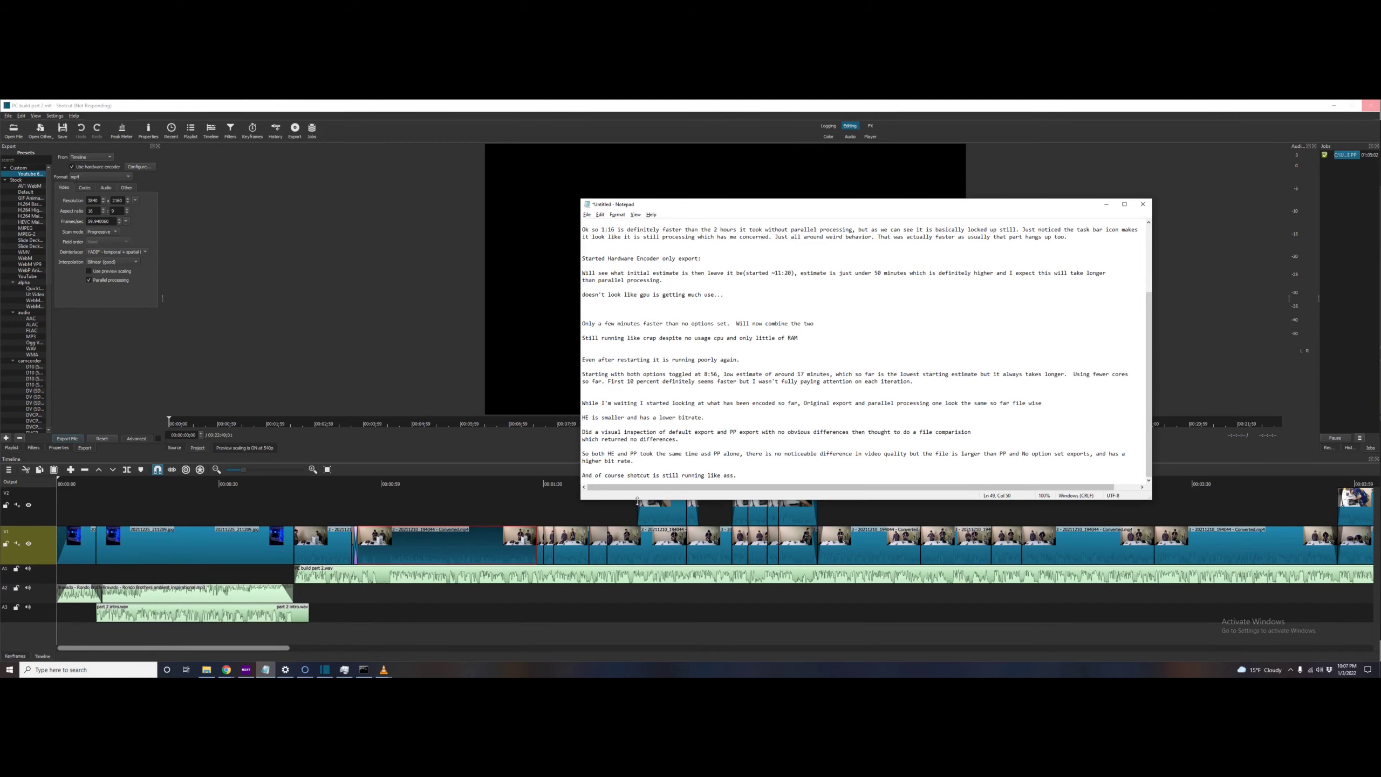